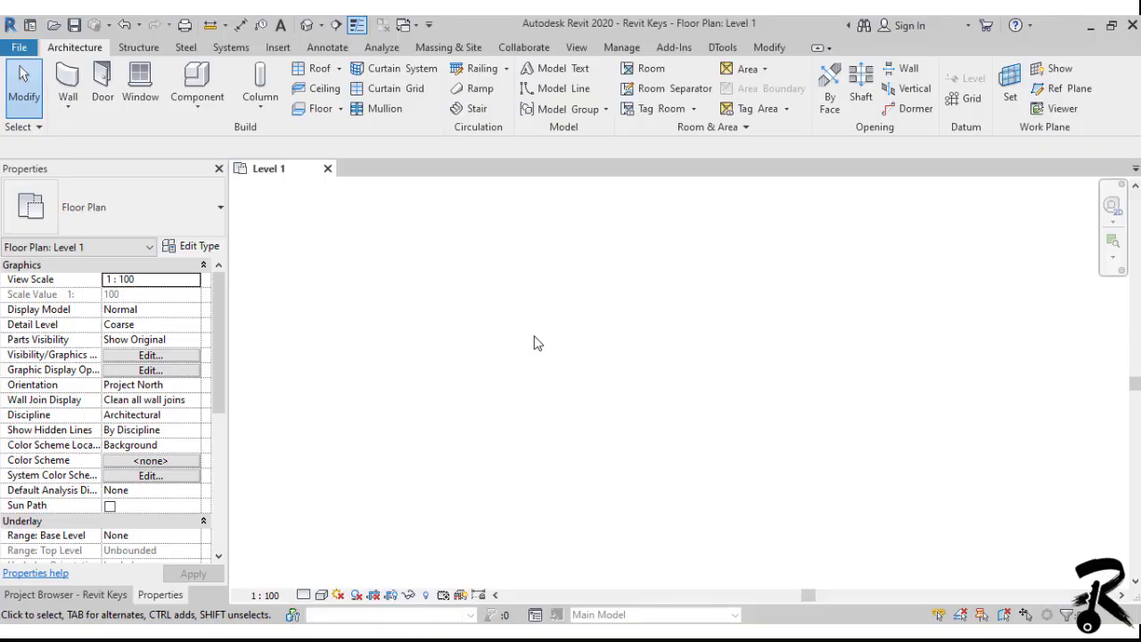
Step: Place a straight Monolithic Stair run from left to right on Level 1 and finish it
click(472, 111)
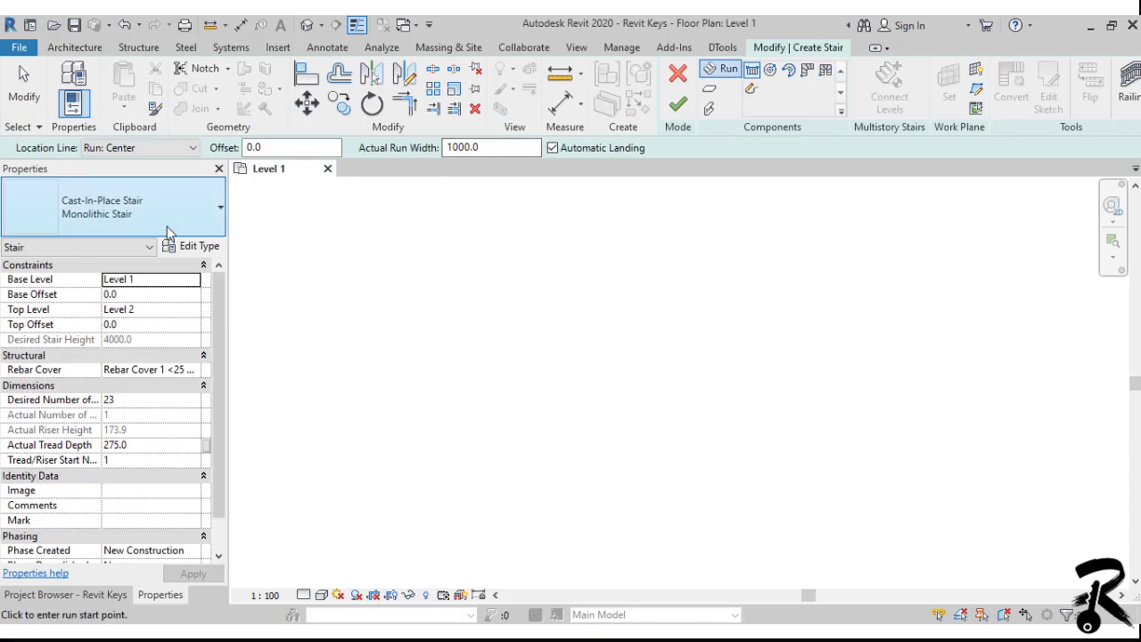
click(167, 228)
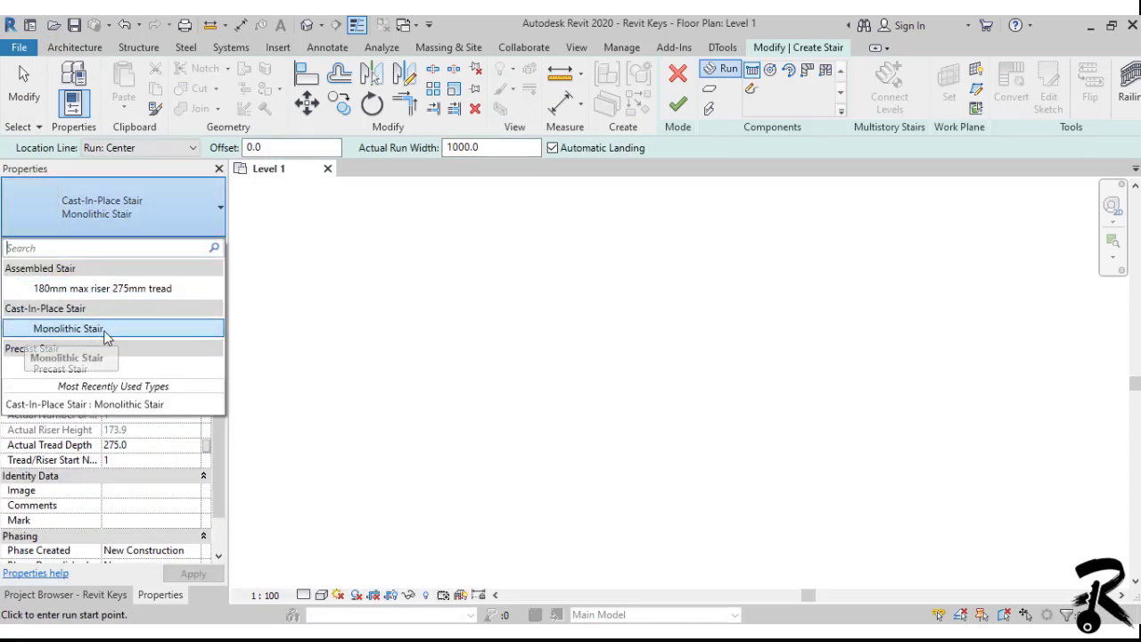
click(103, 330)
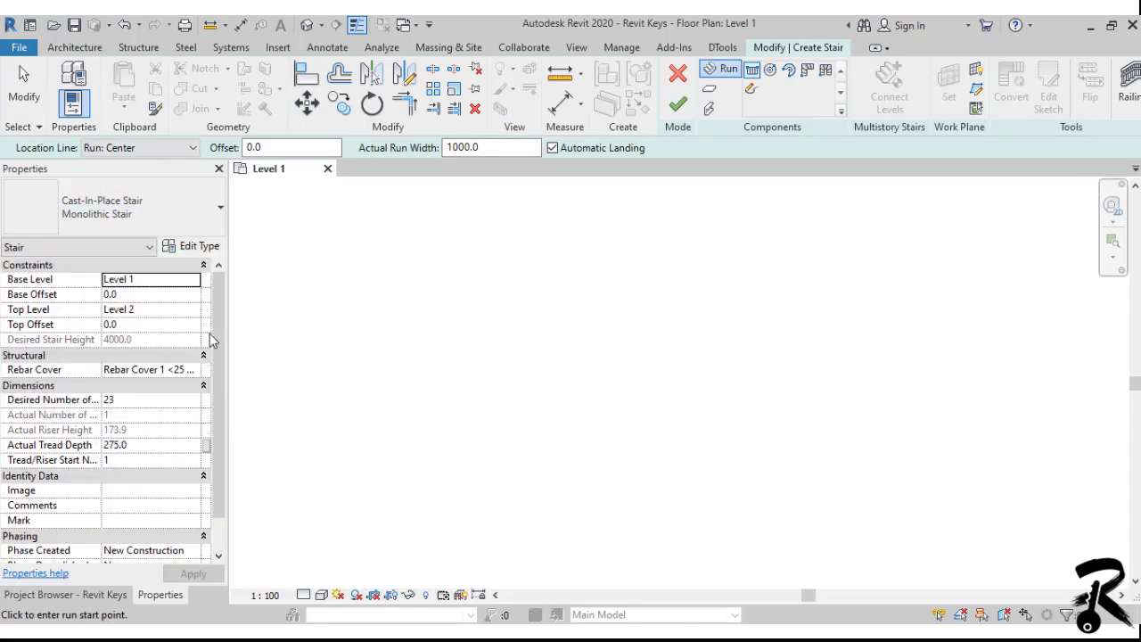
click(409, 363)
click(981, 365)
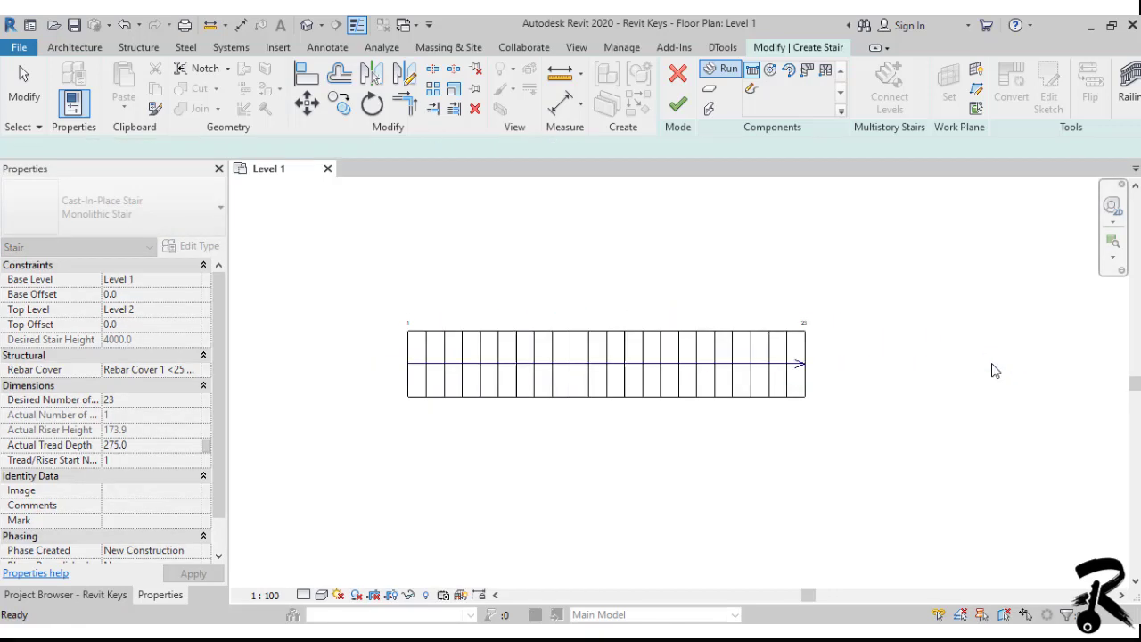
click(678, 104)
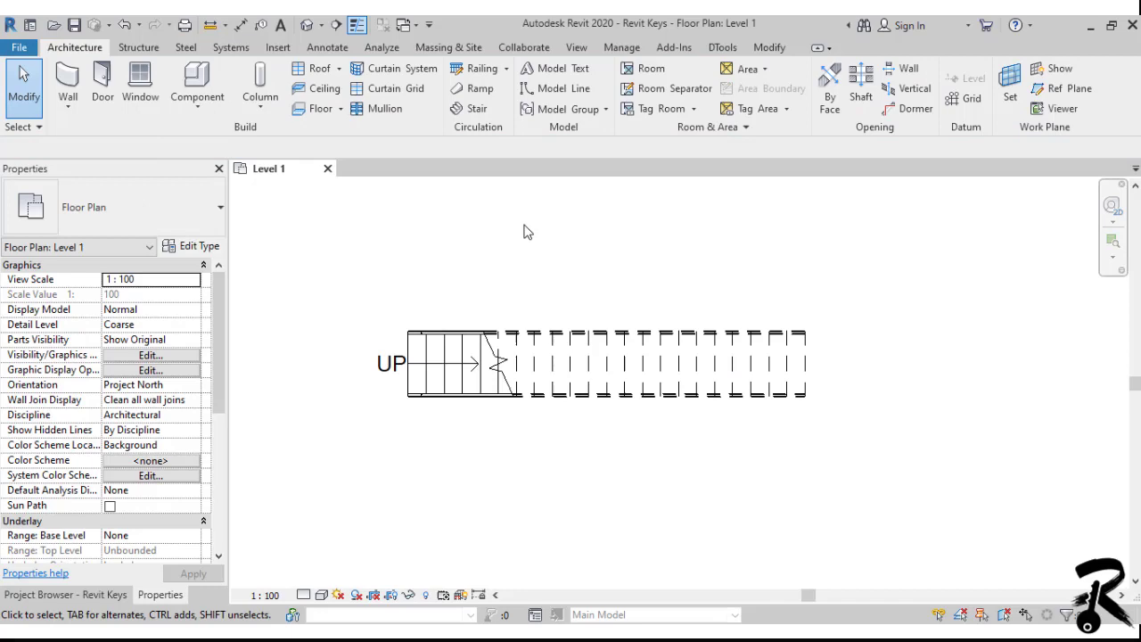
Step: Open the default 3D view and orbit and zoom in on the stair
click(306, 27)
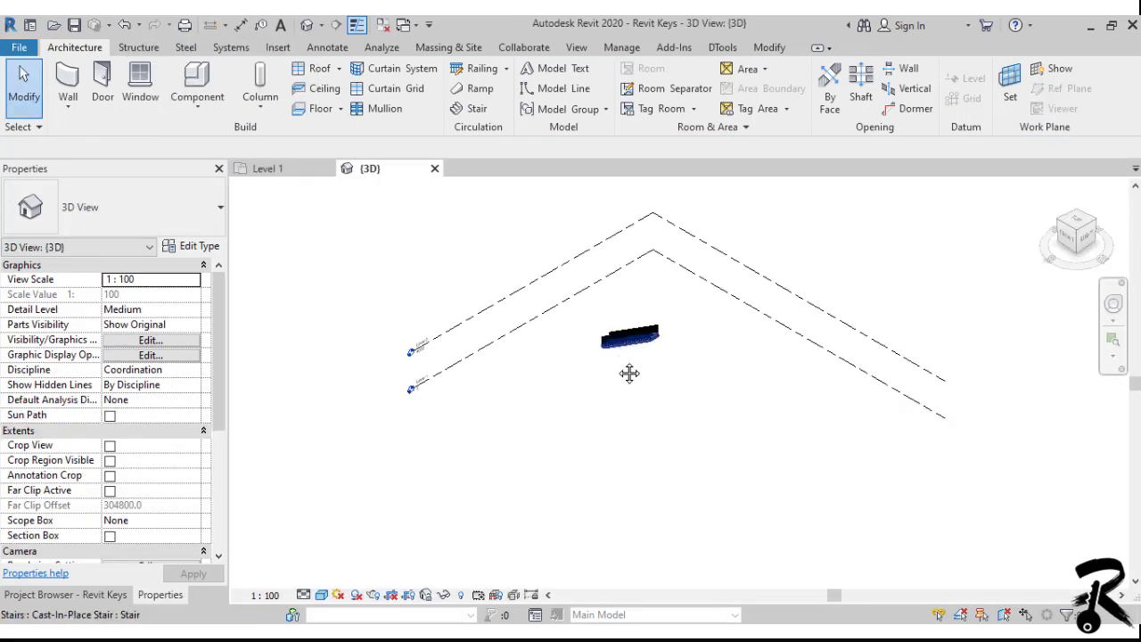
shift+middle_drag(611, 410, 519, 482)
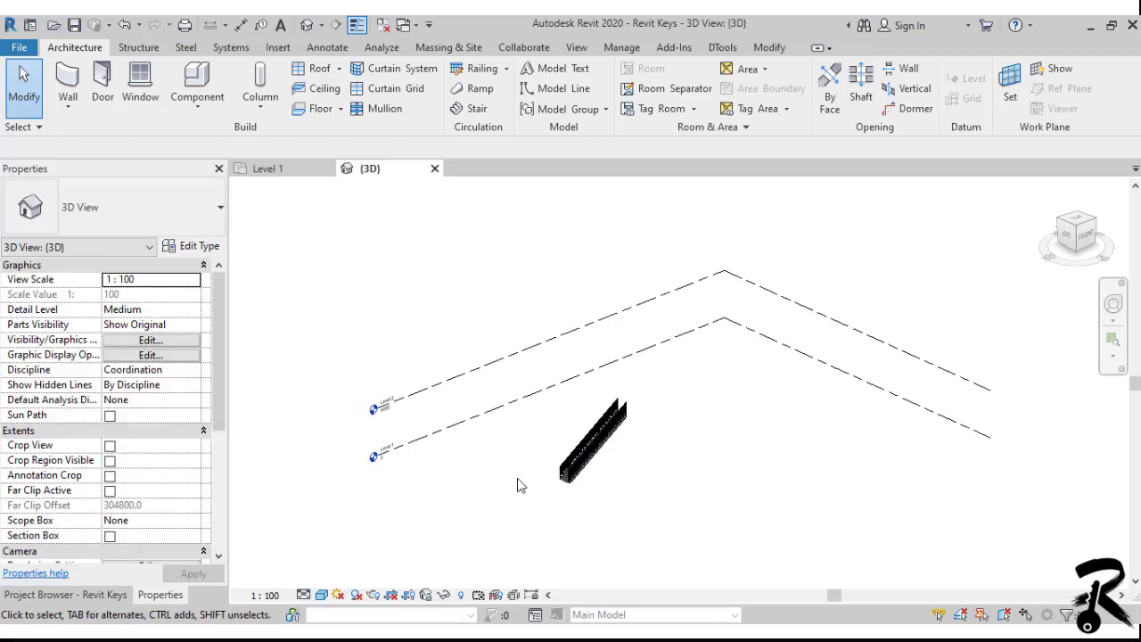
scroll(624, 501, up, 3)
scroll(624, 501, up, 5)
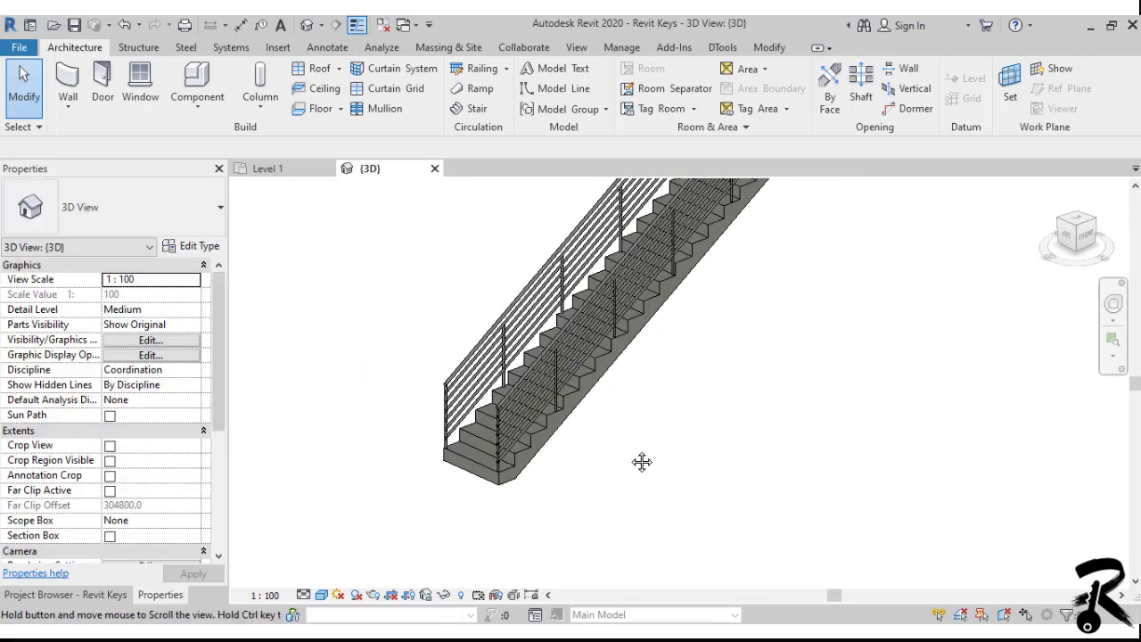
middle_drag(620, 482, 647, 466)
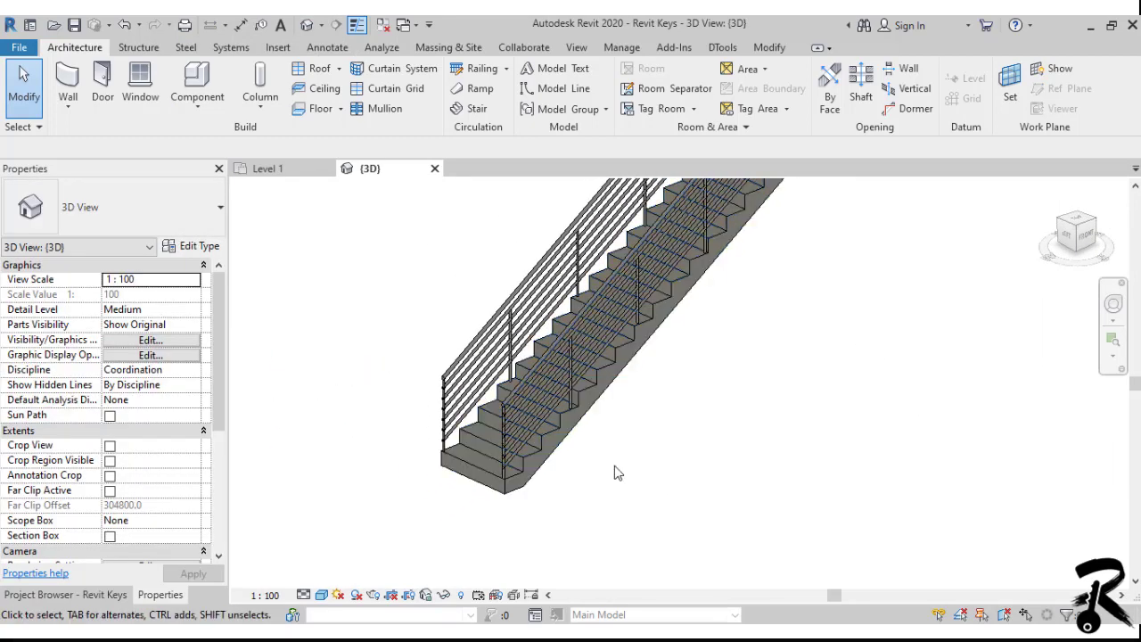
Step: Select the stair's outer railing and confirm its type is 900mm Pipe
click(440, 400)
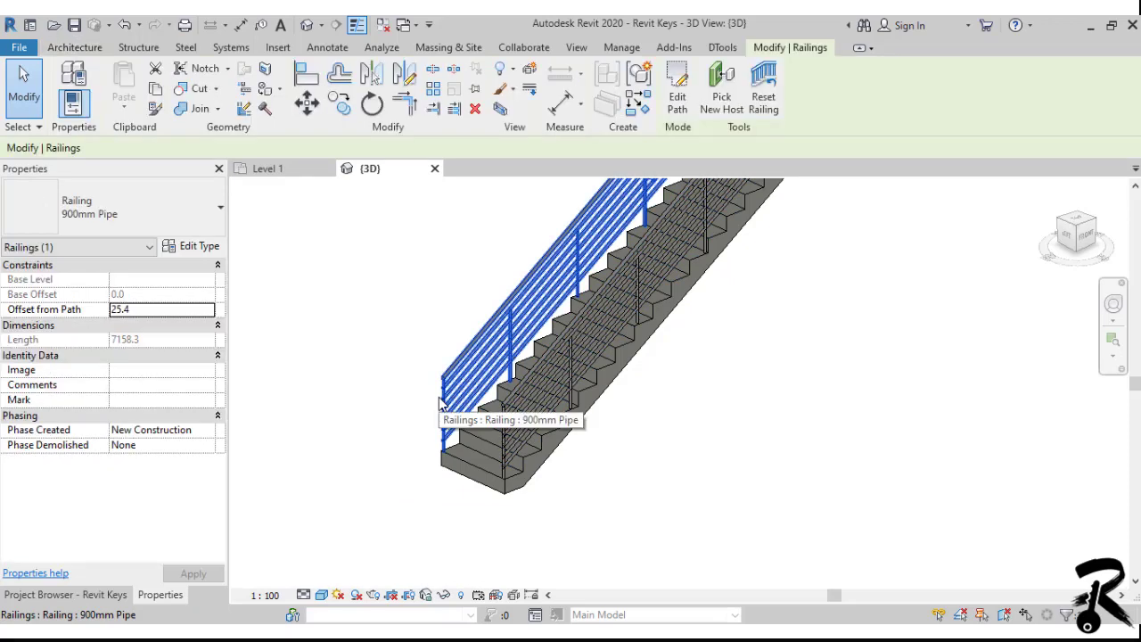
click(78, 230)
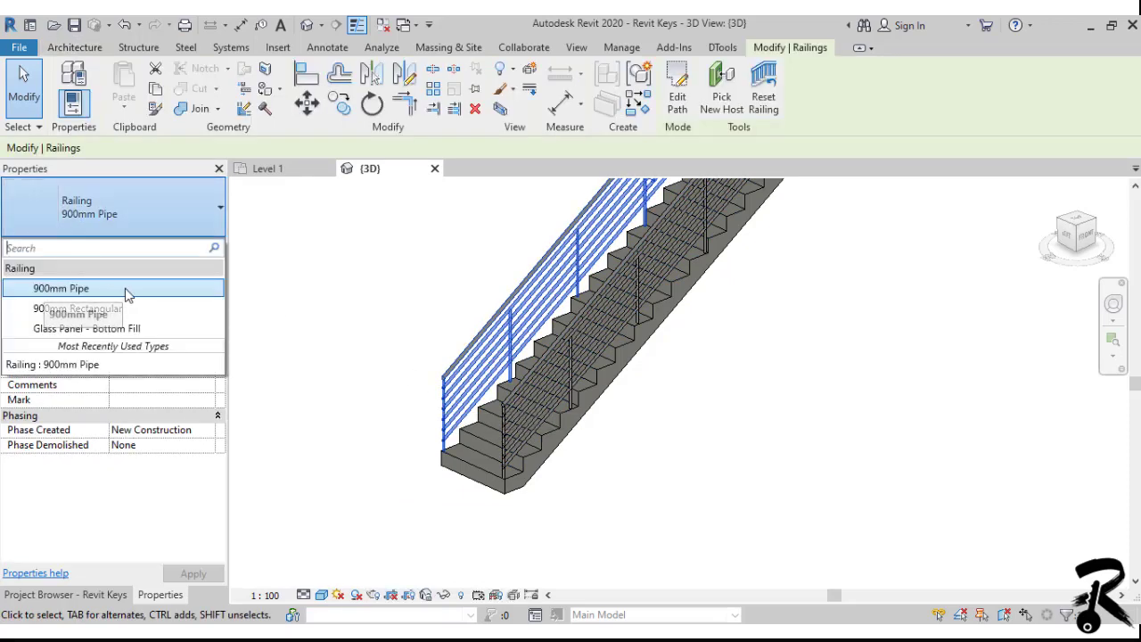
click(354, 287)
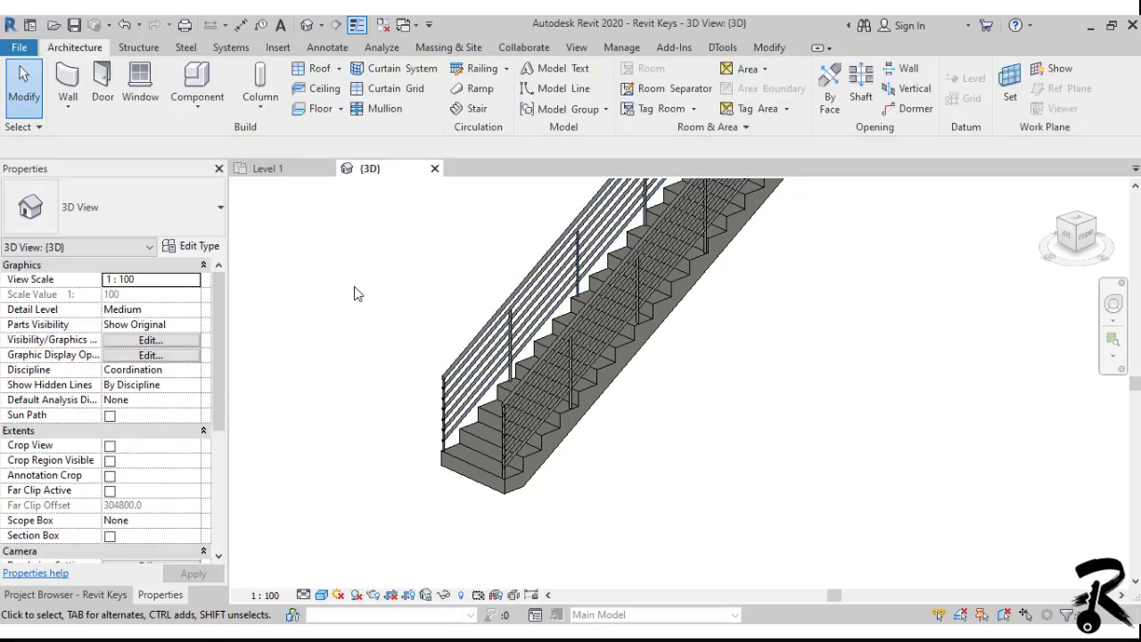
click(451, 385)
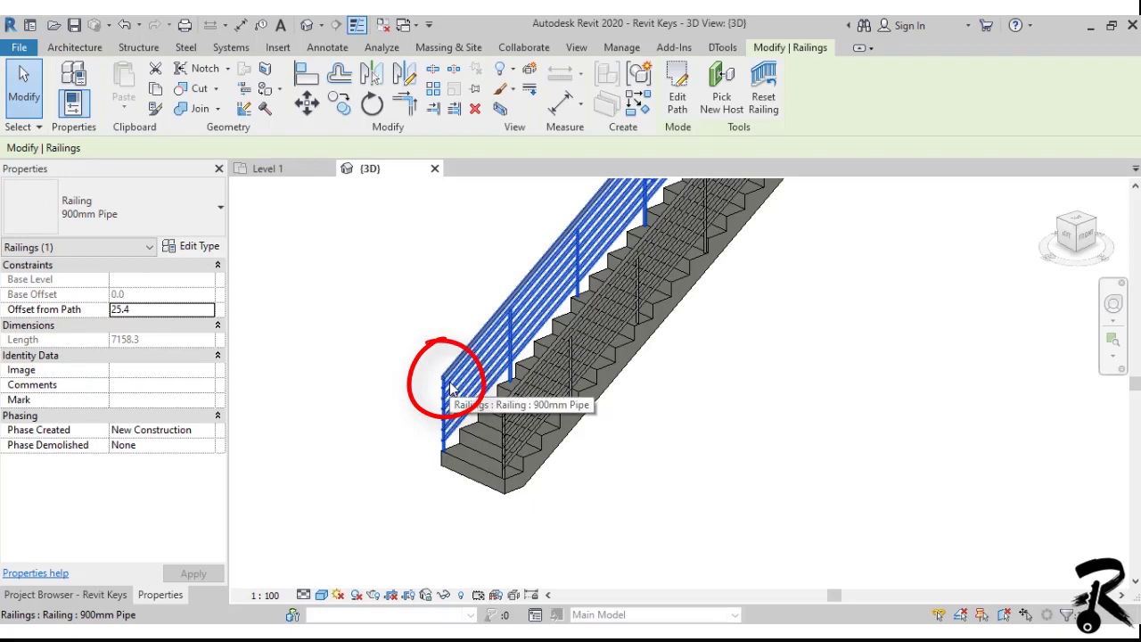
click(679, 107)
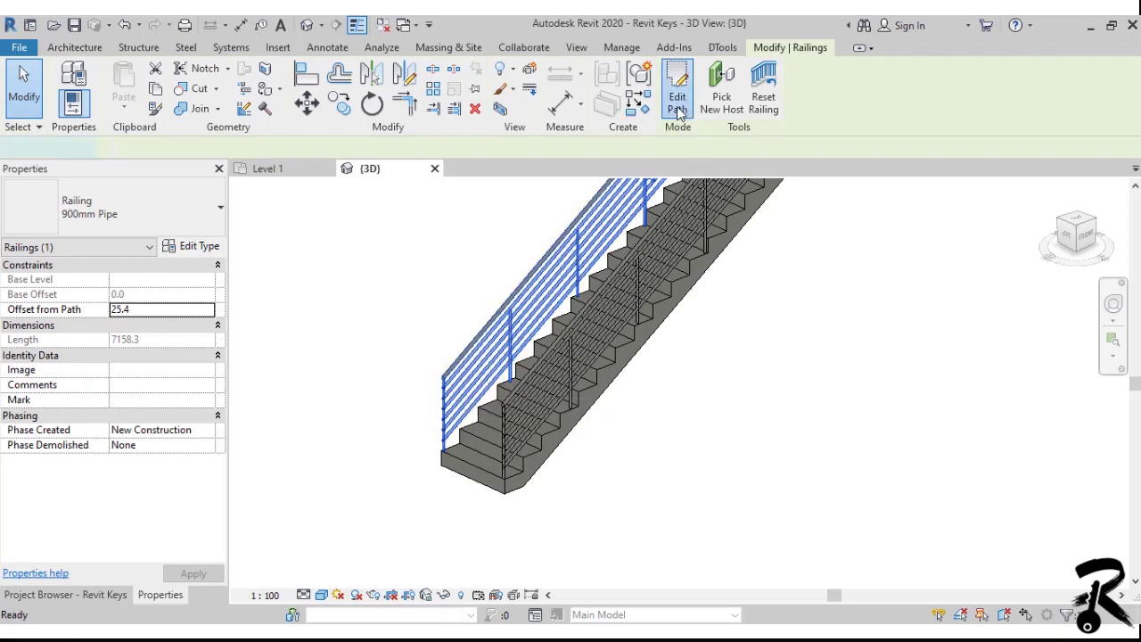
mouse_move(446, 460)
mouse_down()
mouse_move(382, 476)
mouse_move(392, 480)
mouse_up()
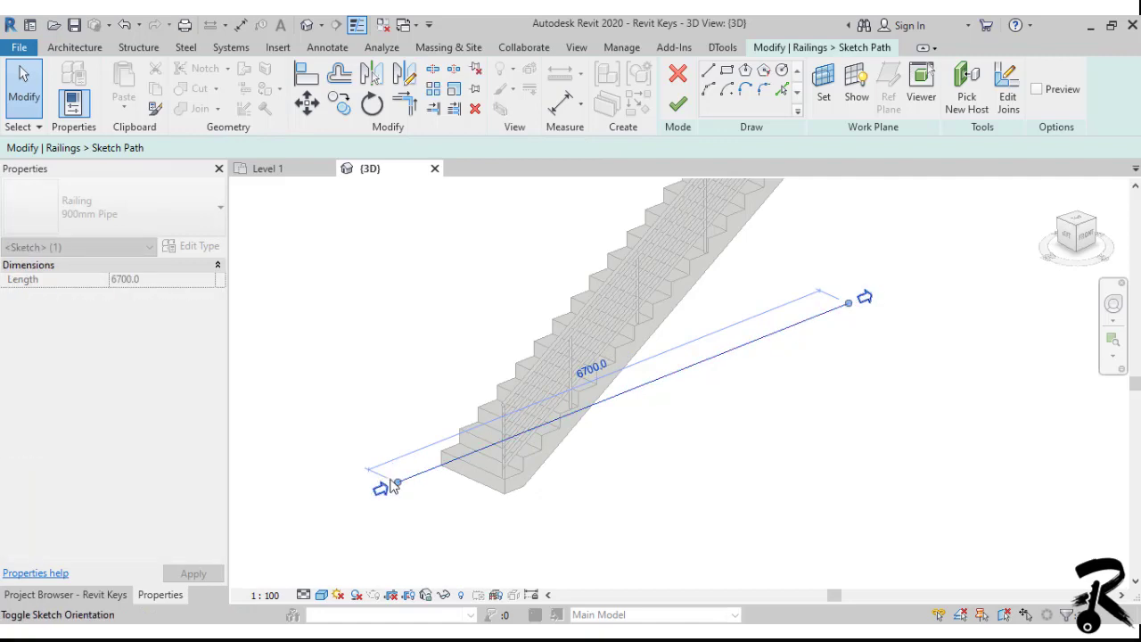
click(678, 105)
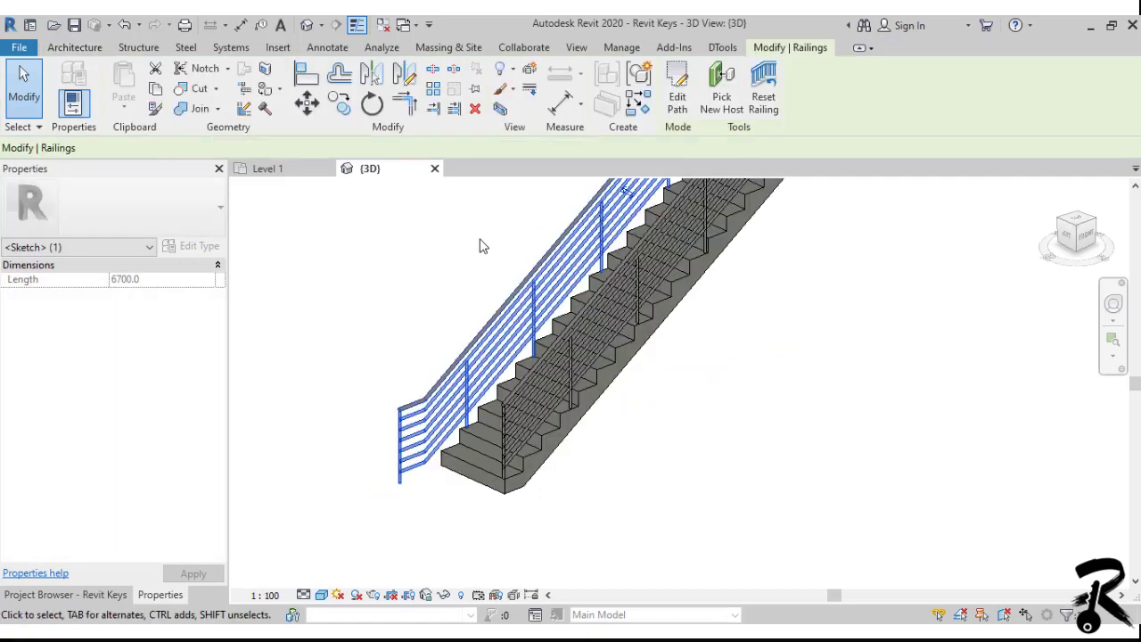
click(413, 531)
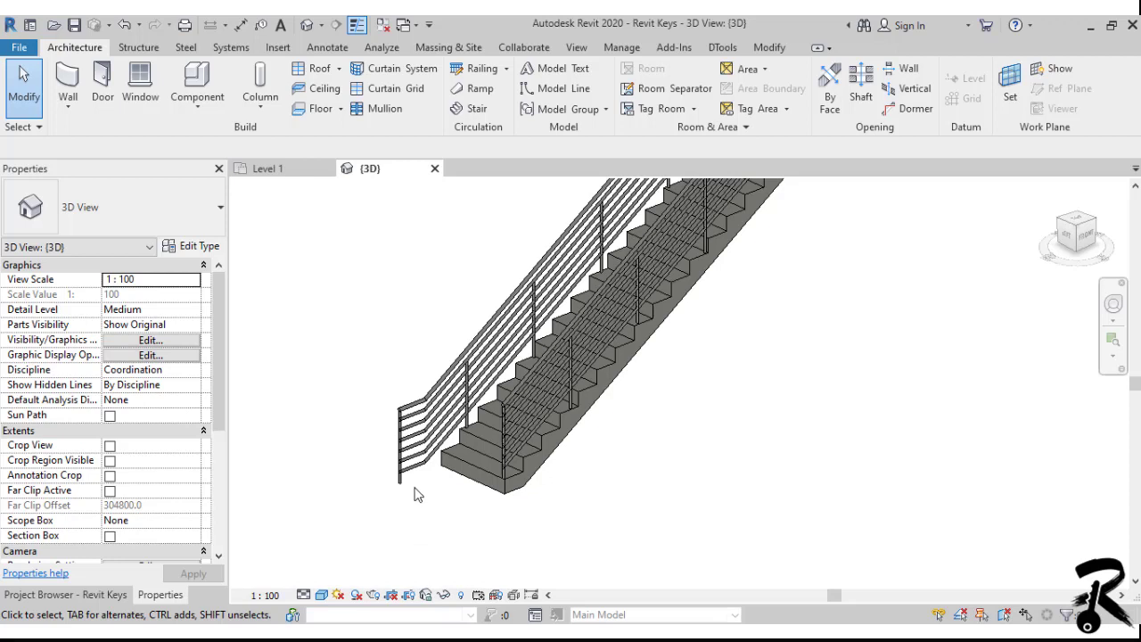
click(124, 27)
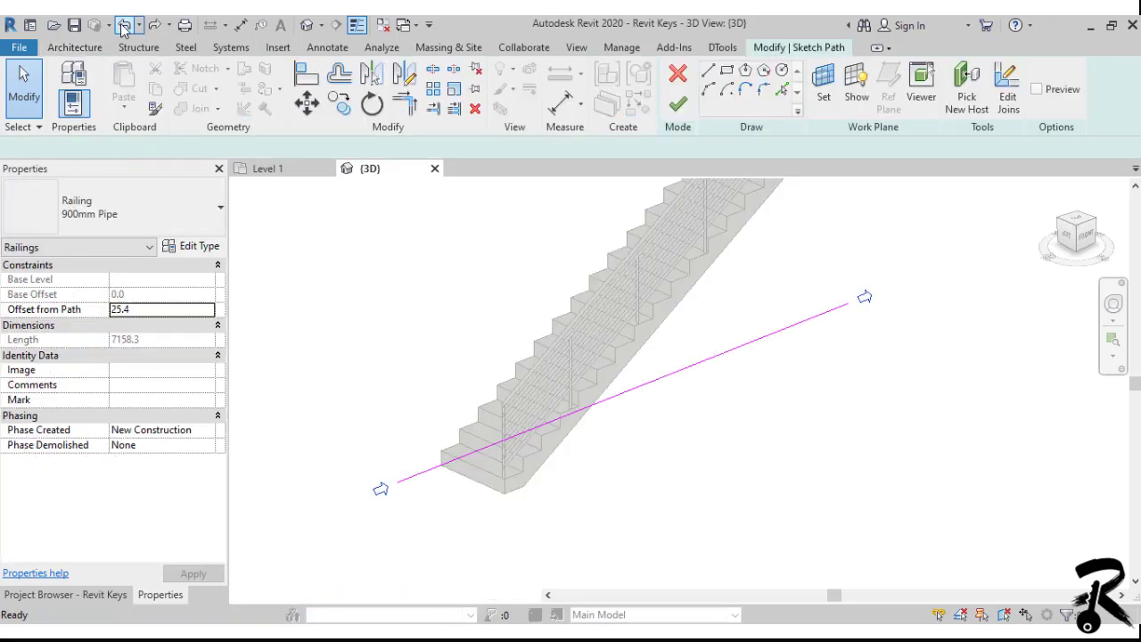
click(124, 26)
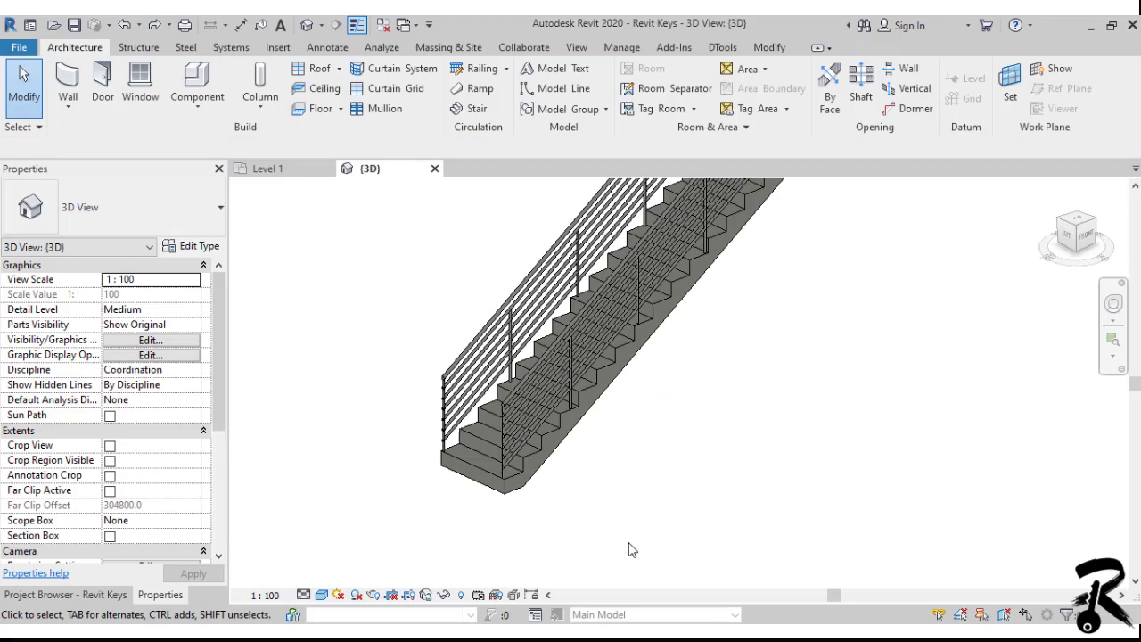
Step: In the Project Browser, expand Families > Railings > Top Rail Type to reach Circular - 40mm
click(98, 604)
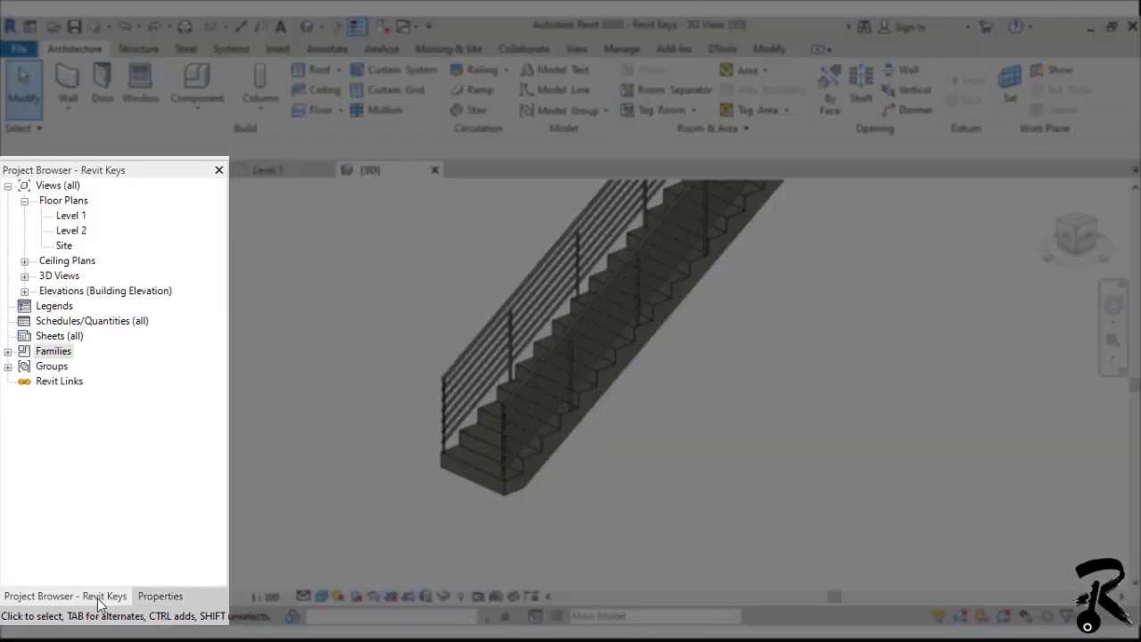
click(62, 352)
click(8, 351)
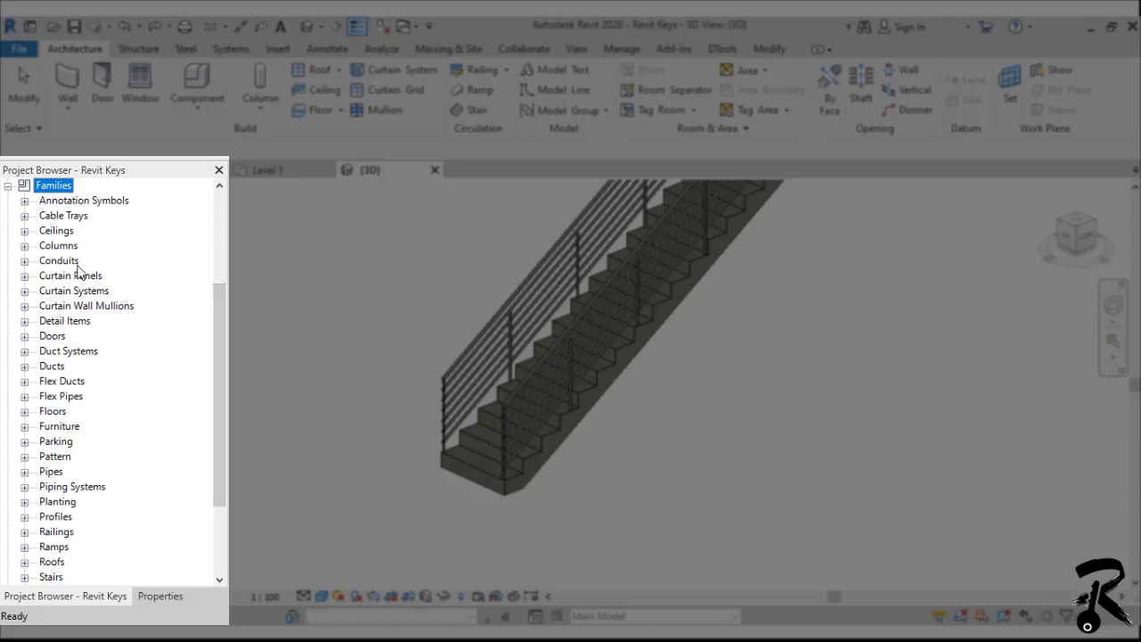
click(60, 533)
scroll(61, 537, down, 3)
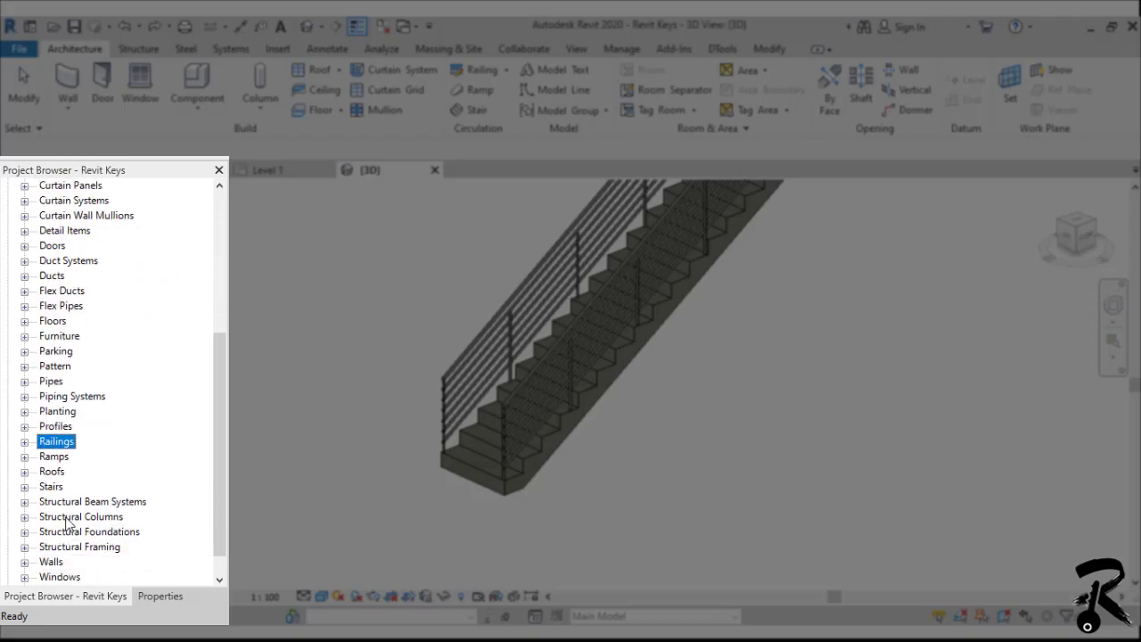
click(25, 411)
scroll(113, 471, down, 5)
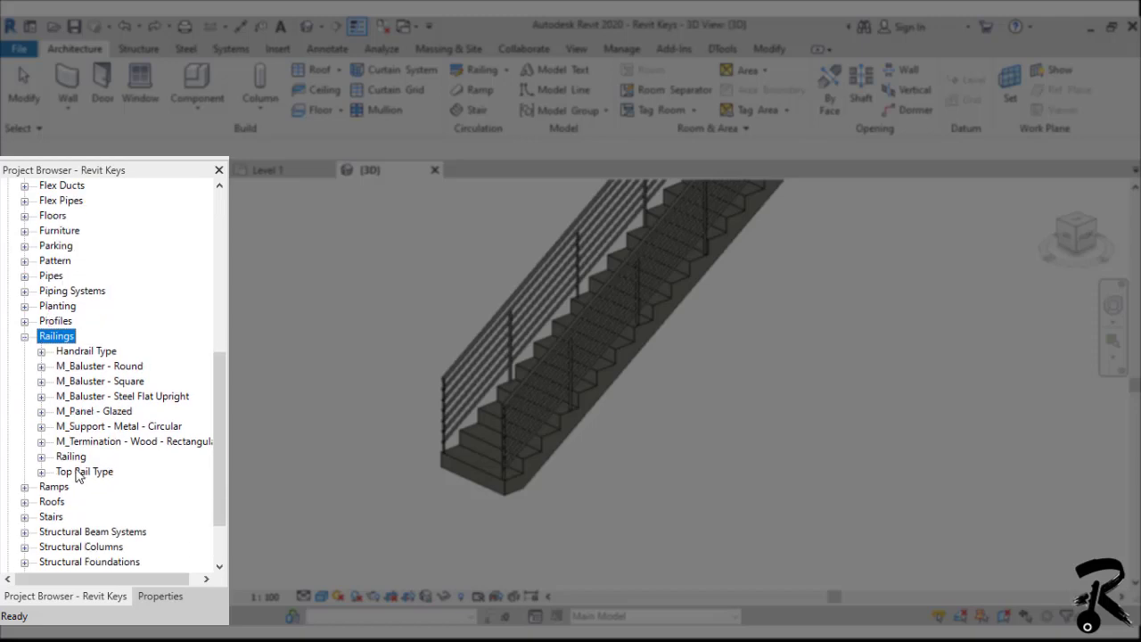
click(81, 471)
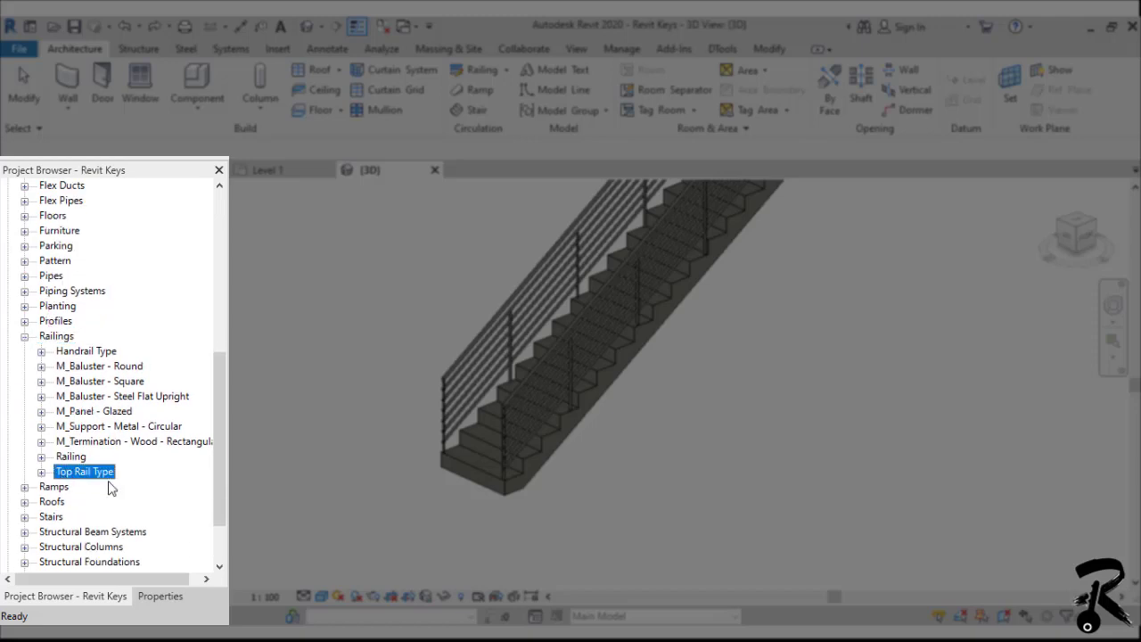
click(41, 474)
scroll(46, 477, down, 1)
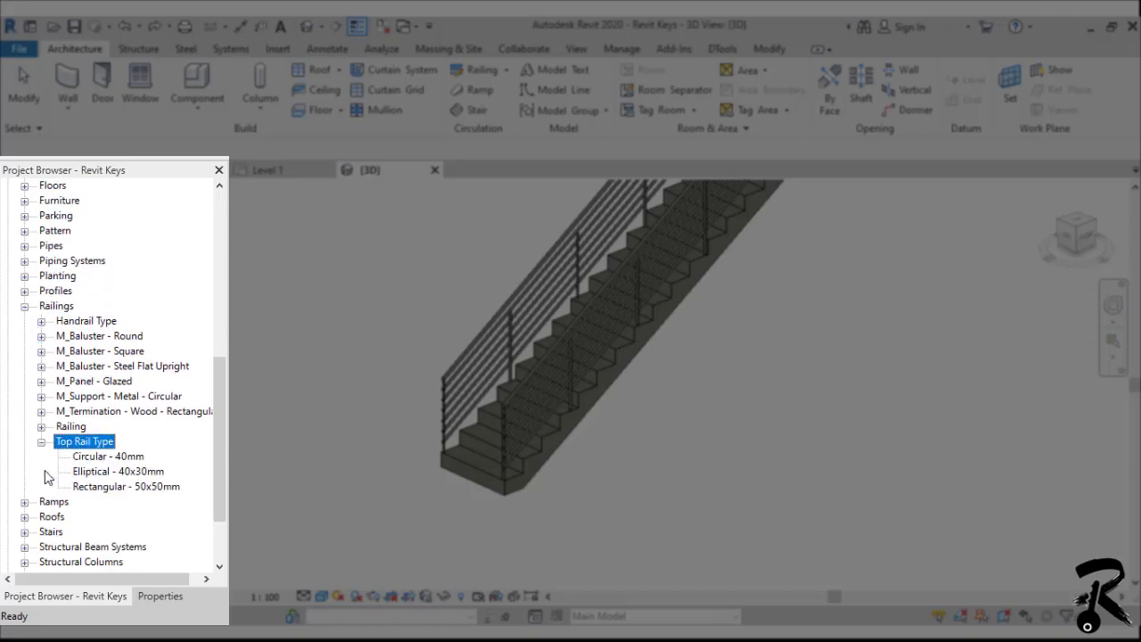
click(123, 457)
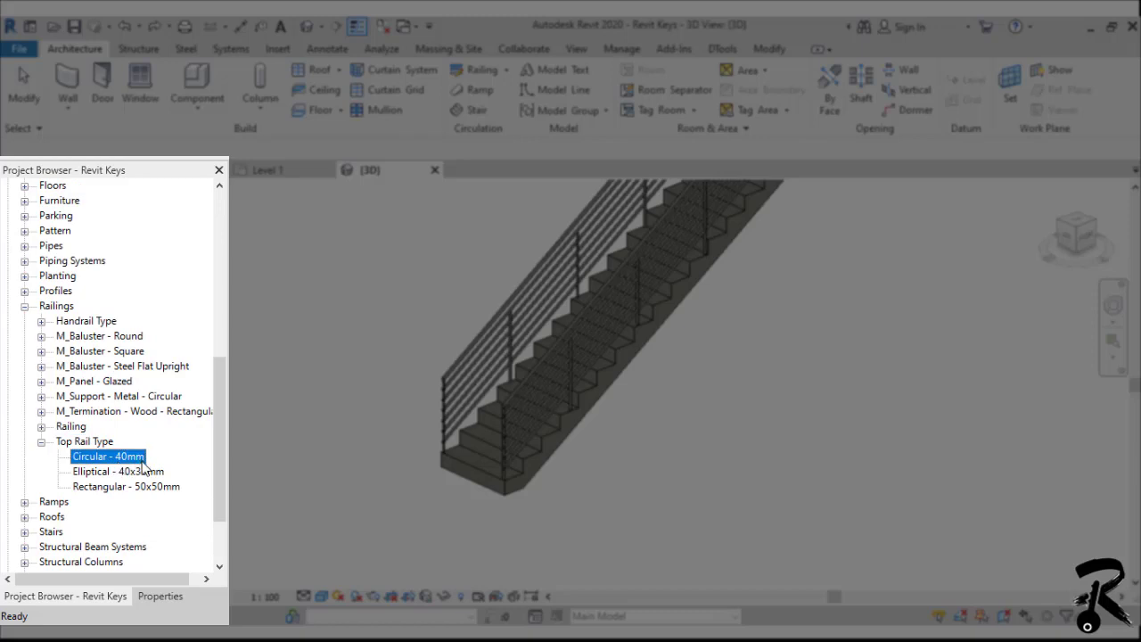
Step: Duplicate Circular - 40mm and rename the copy 'Extension - Top Rail'
right_click(143, 466)
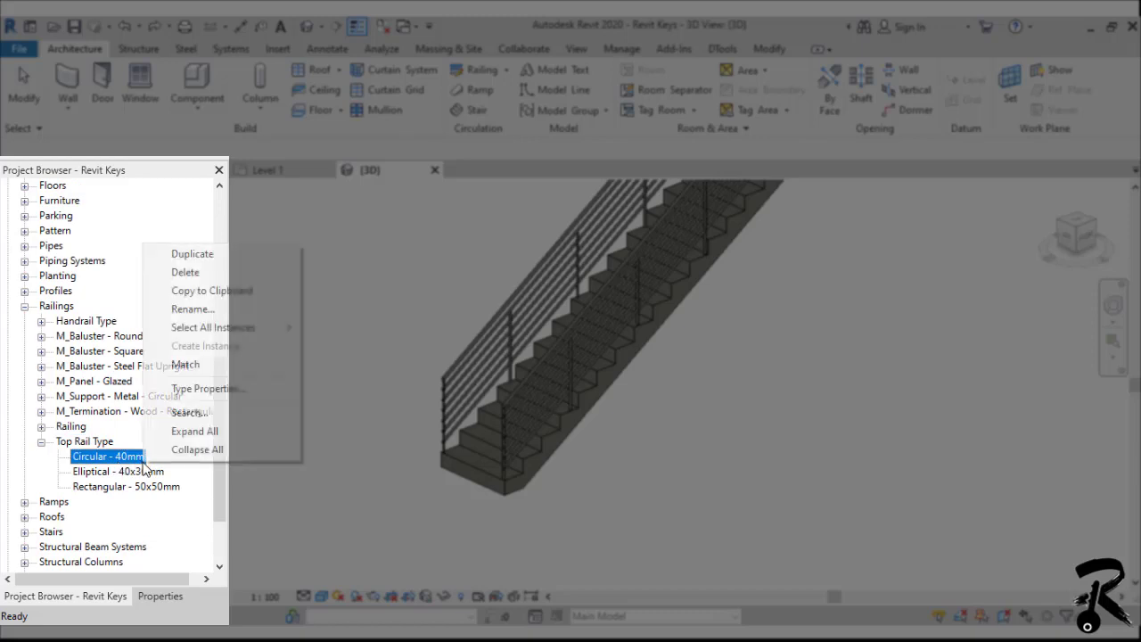
click(193, 255)
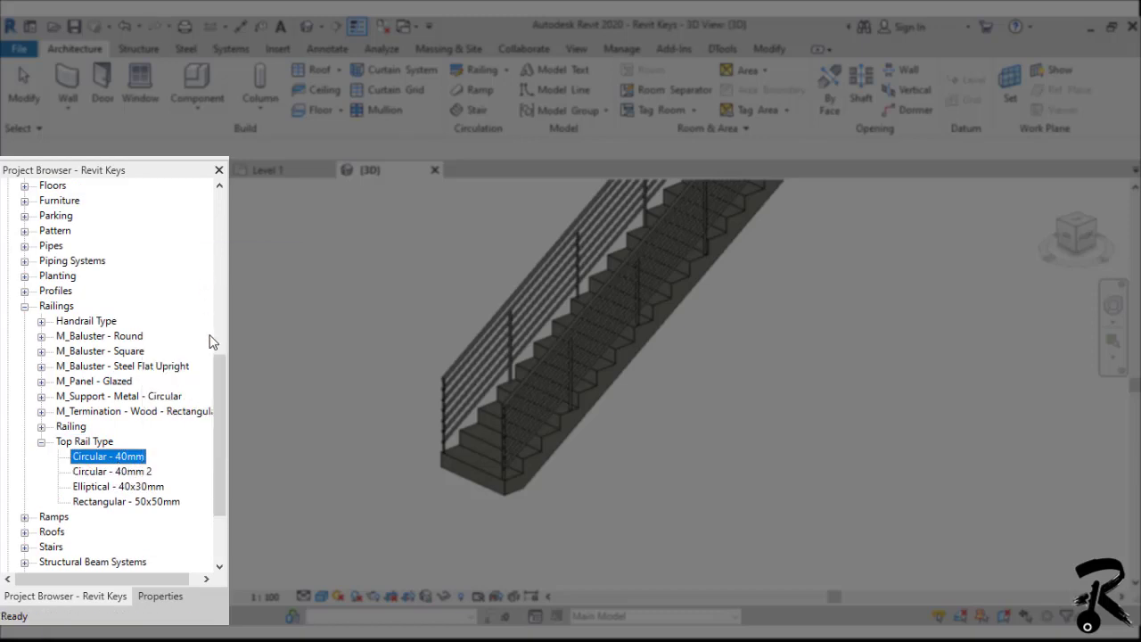
click(146, 472)
right_click(147, 475)
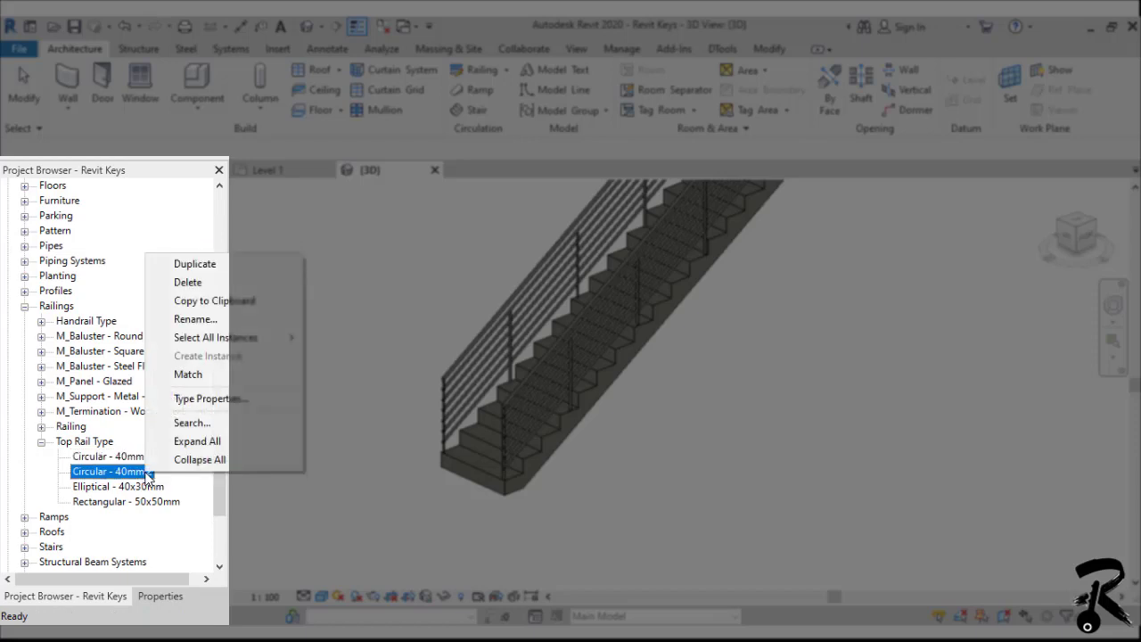
click(206, 319)
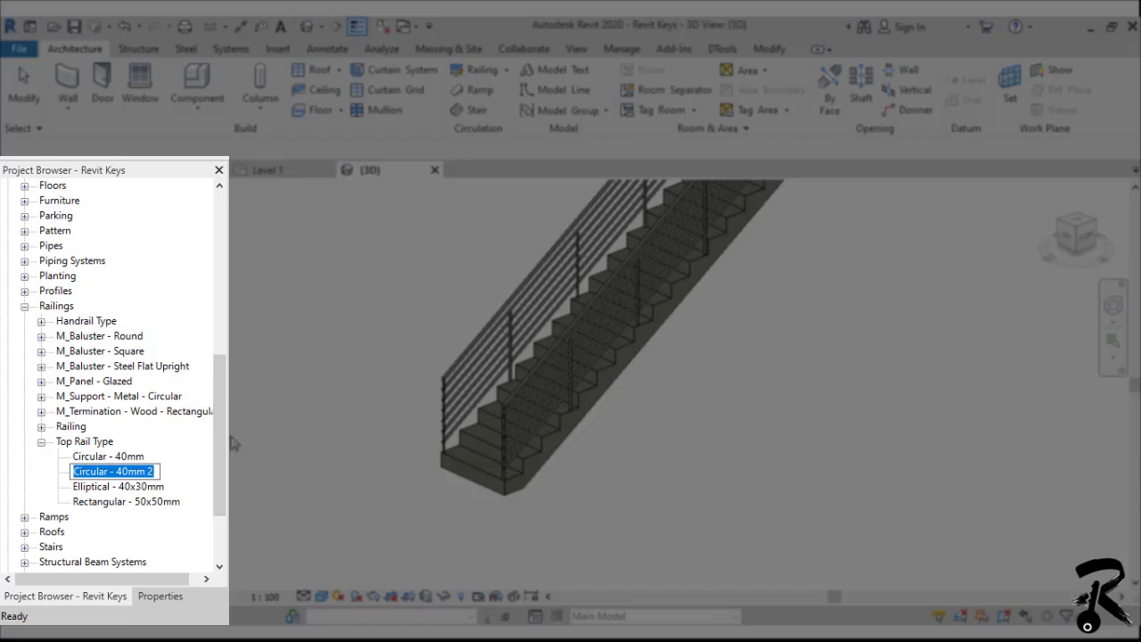
text(Extension -)
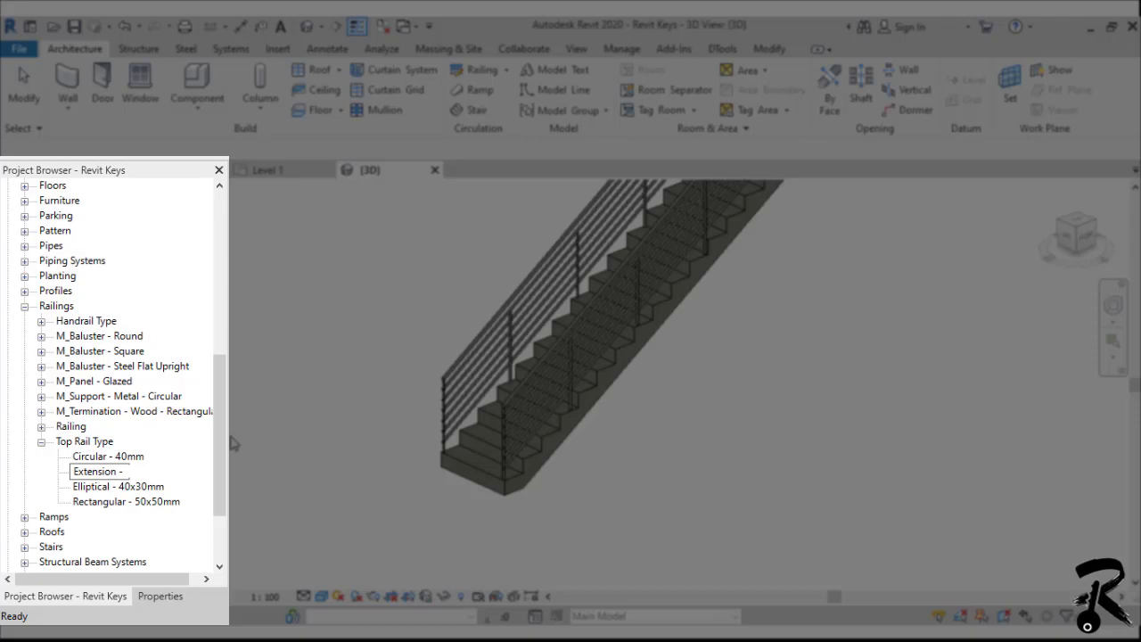
text( Top Rail)
key(Return)
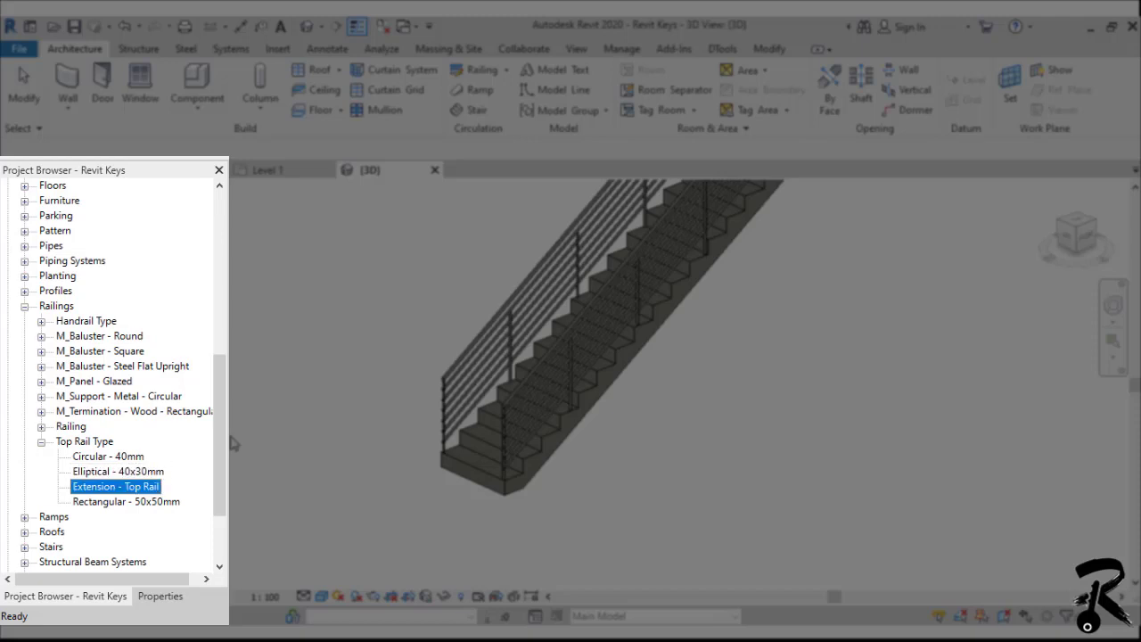
Step: Make Extension - Top Rail the top rail type of the 900mm Pipe railing
double_click(142, 491)
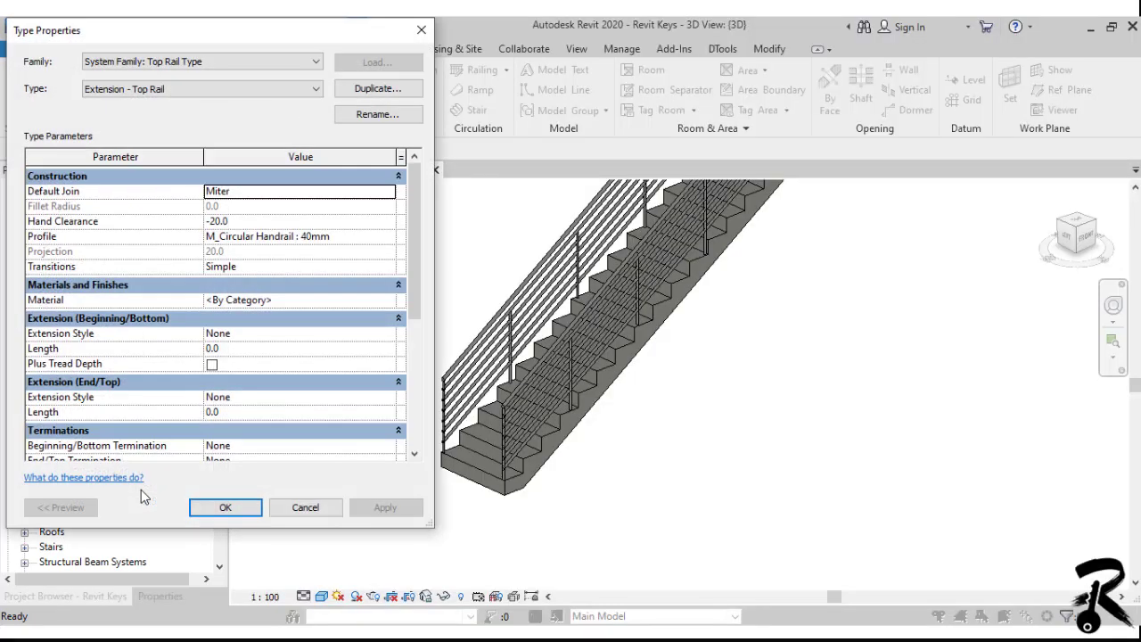
drag(318, 33, 471, 50)
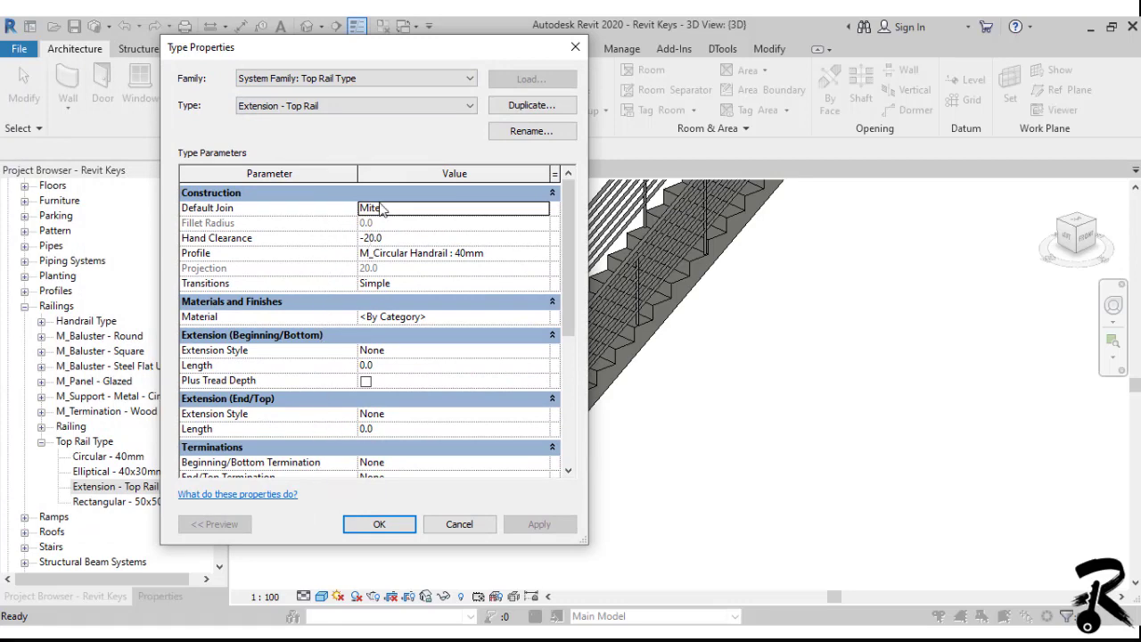
click(382, 524)
click(448, 406)
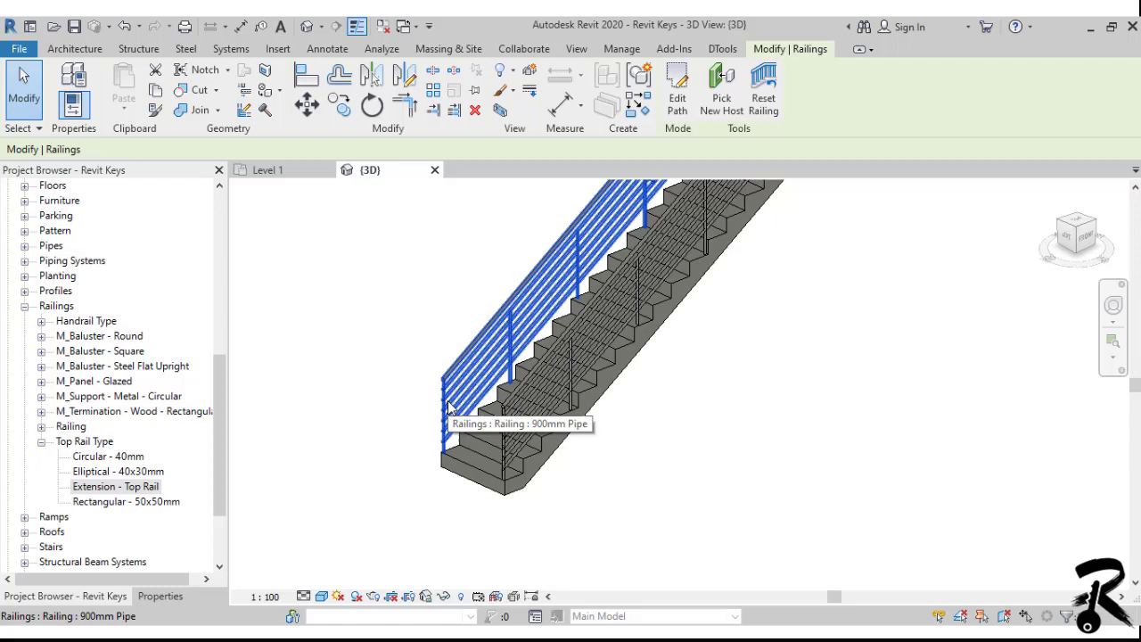
click(161, 595)
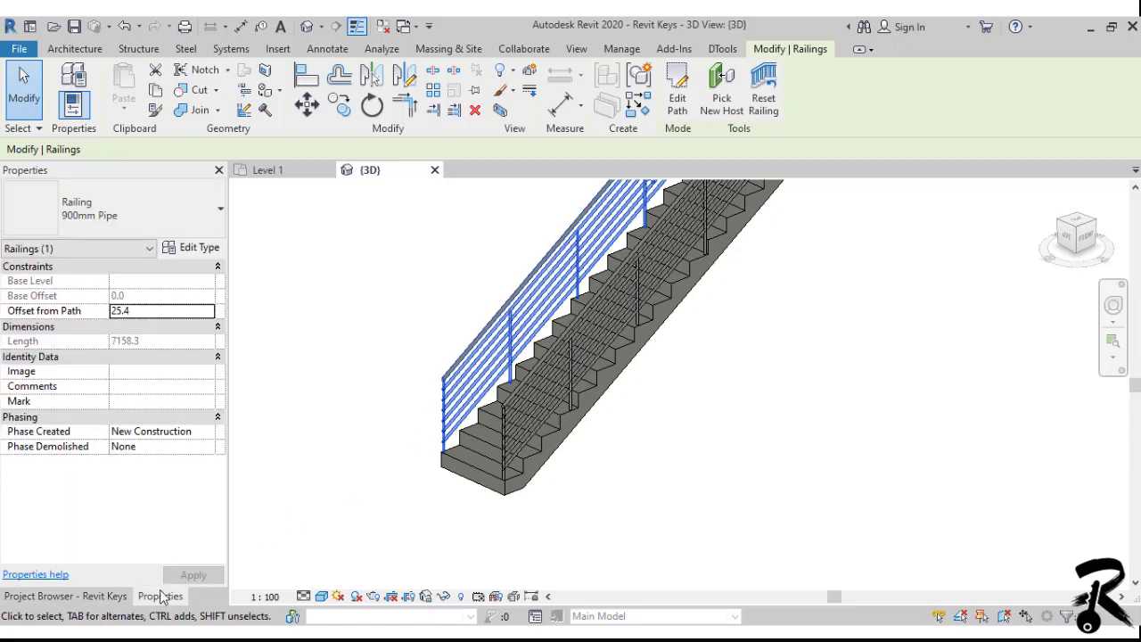
click(197, 251)
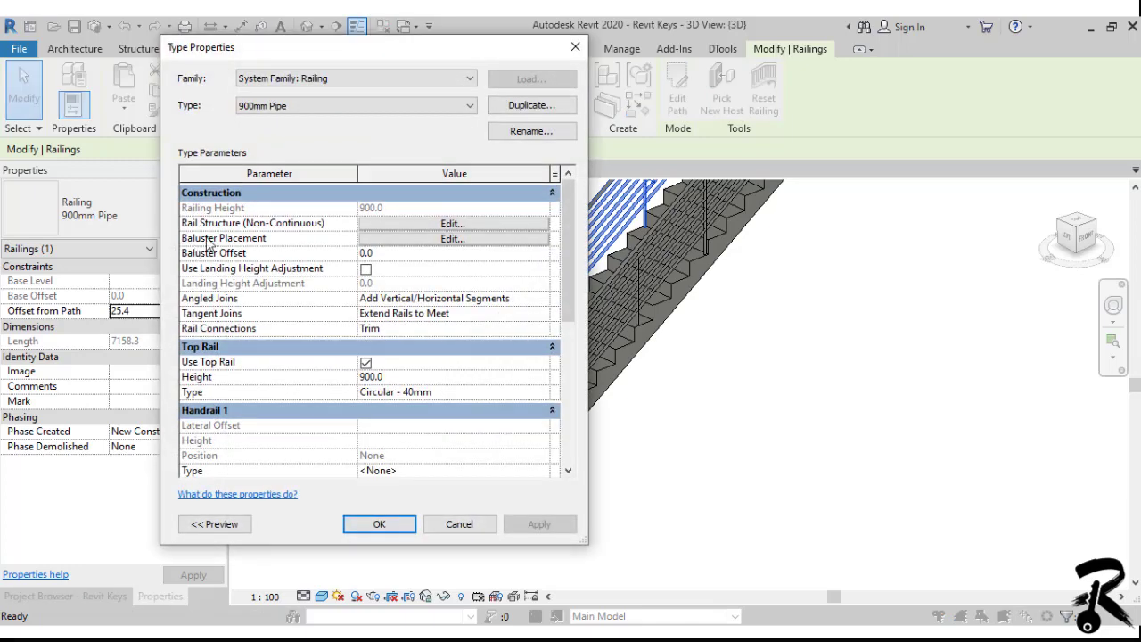
drag(412, 51, 289, 44)
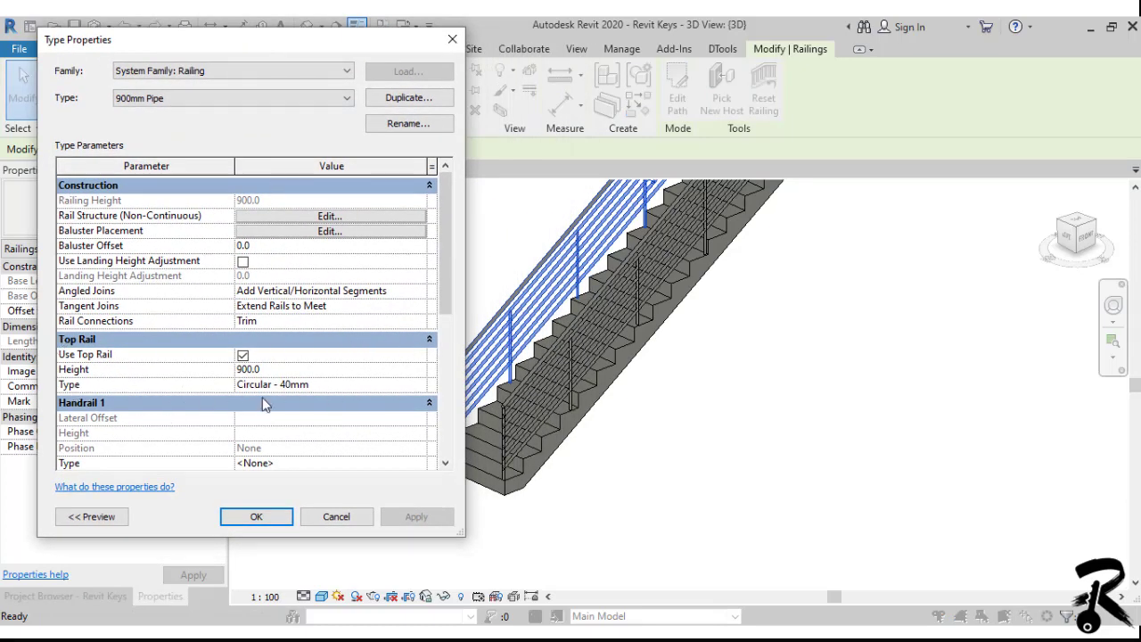
click(424, 386)
click(425, 386)
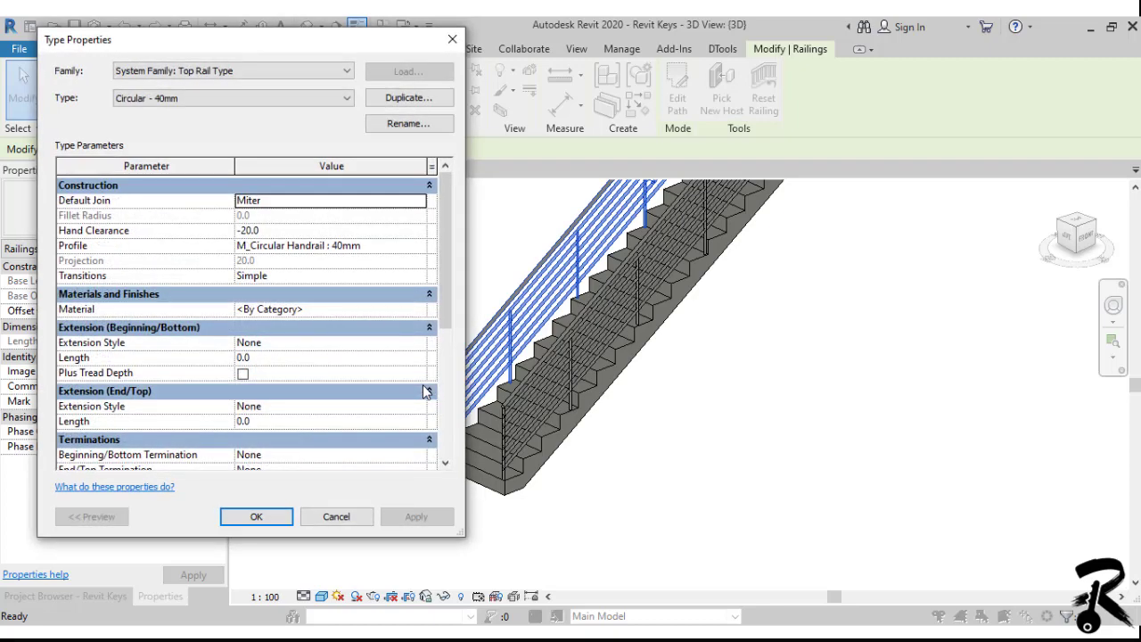
click(319, 100)
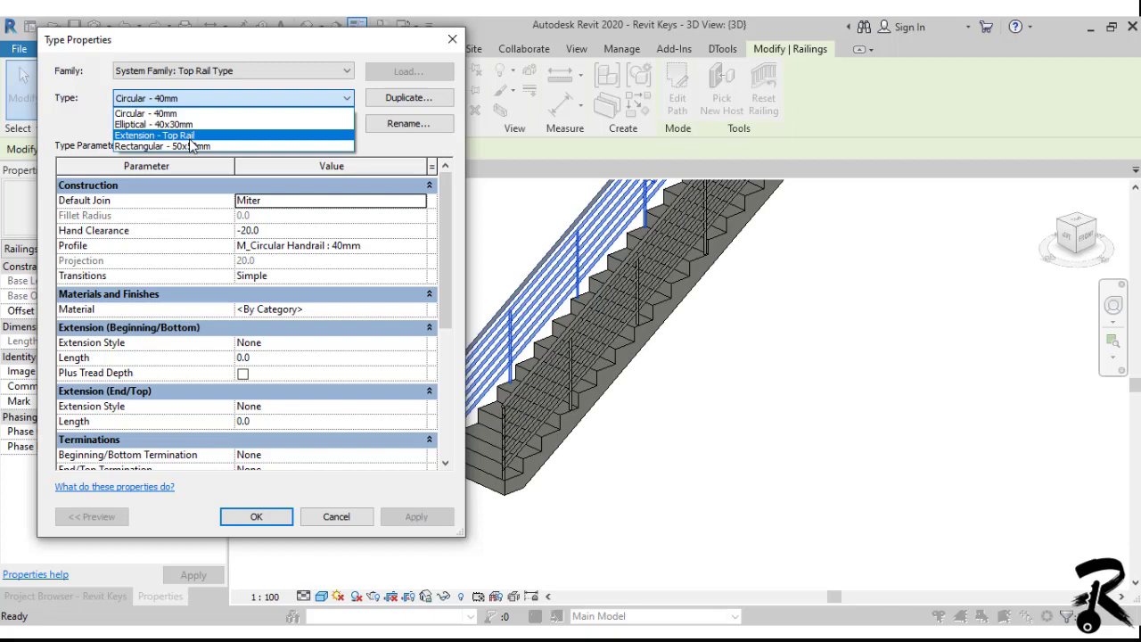
click(168, 136)
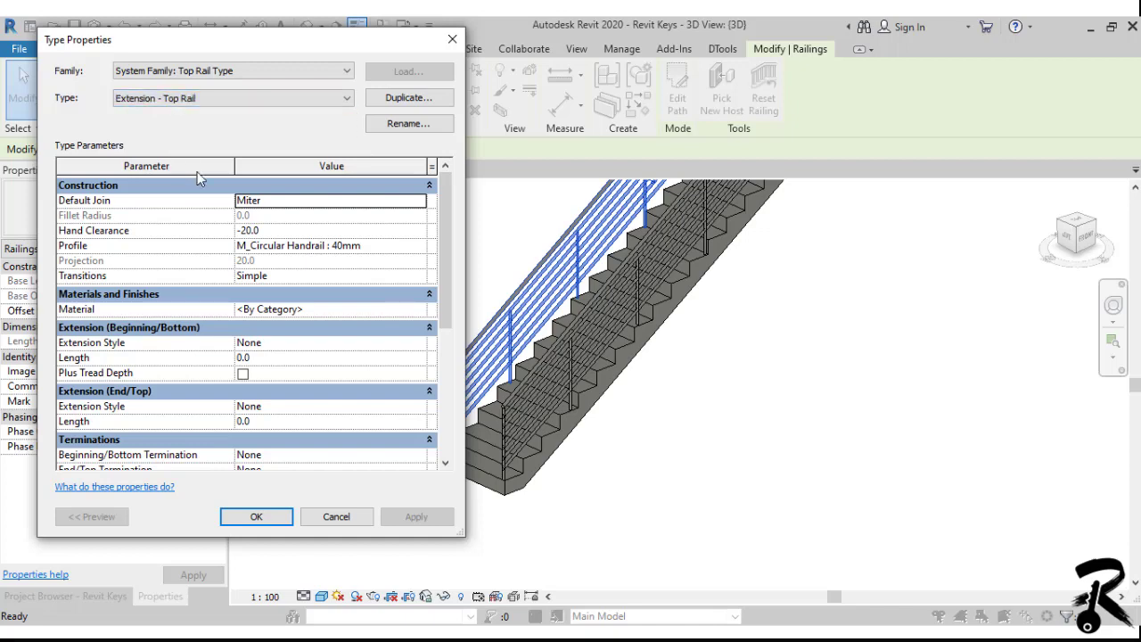
click(256, 516)
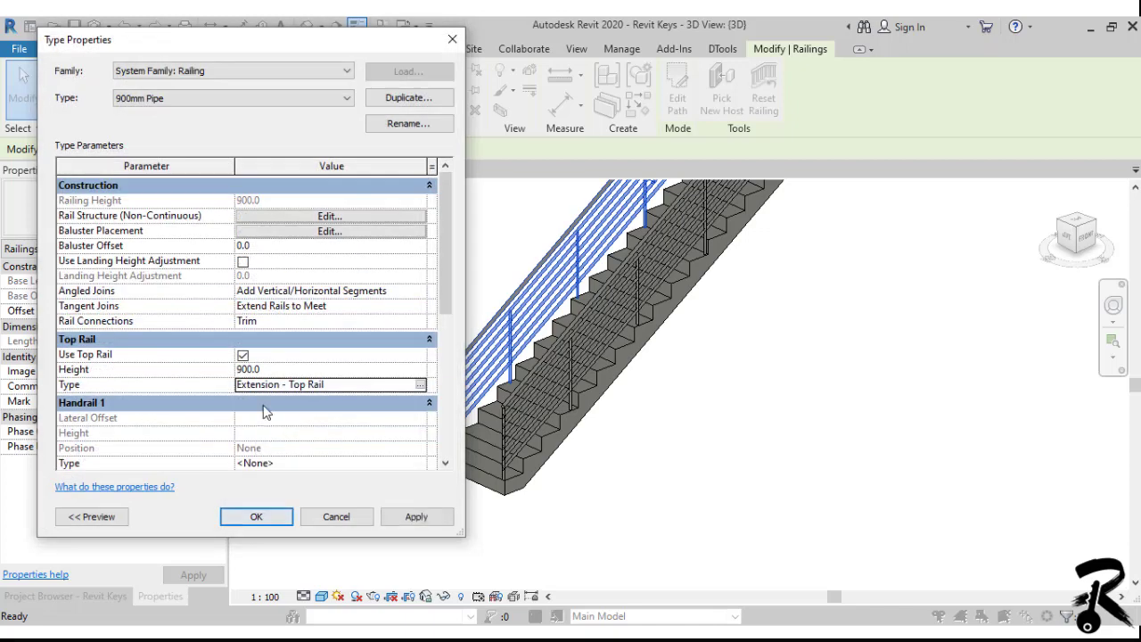
Step: Set the top rail's bottom extension style to Post with length 35, and apply it
click(419, 384)
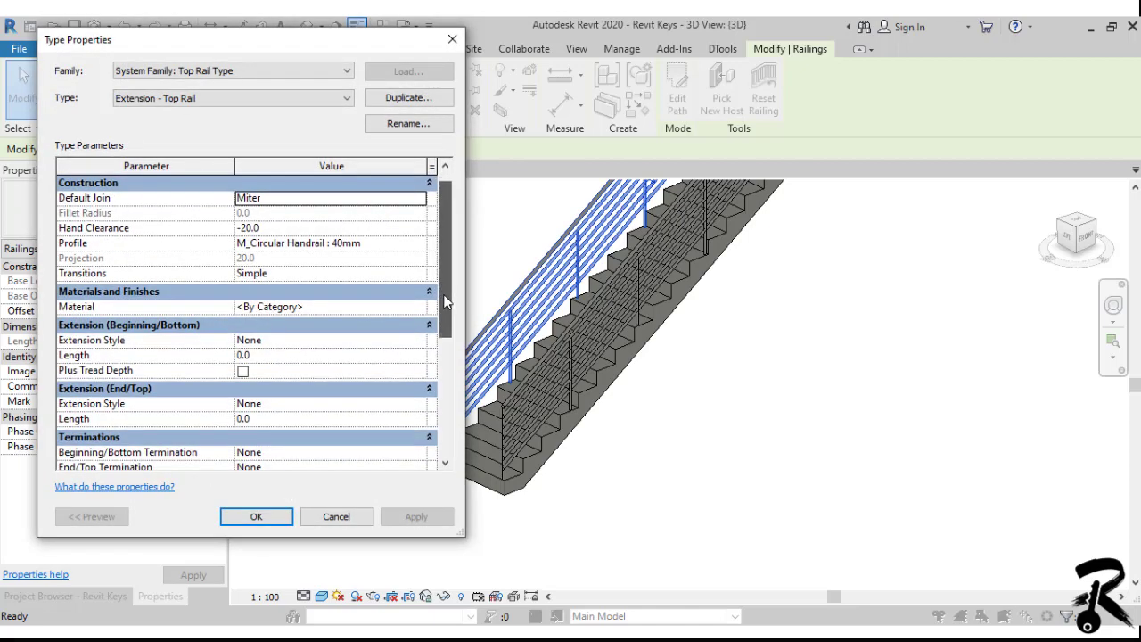
scroll(441, 299, down, 2)
click(380, 312)
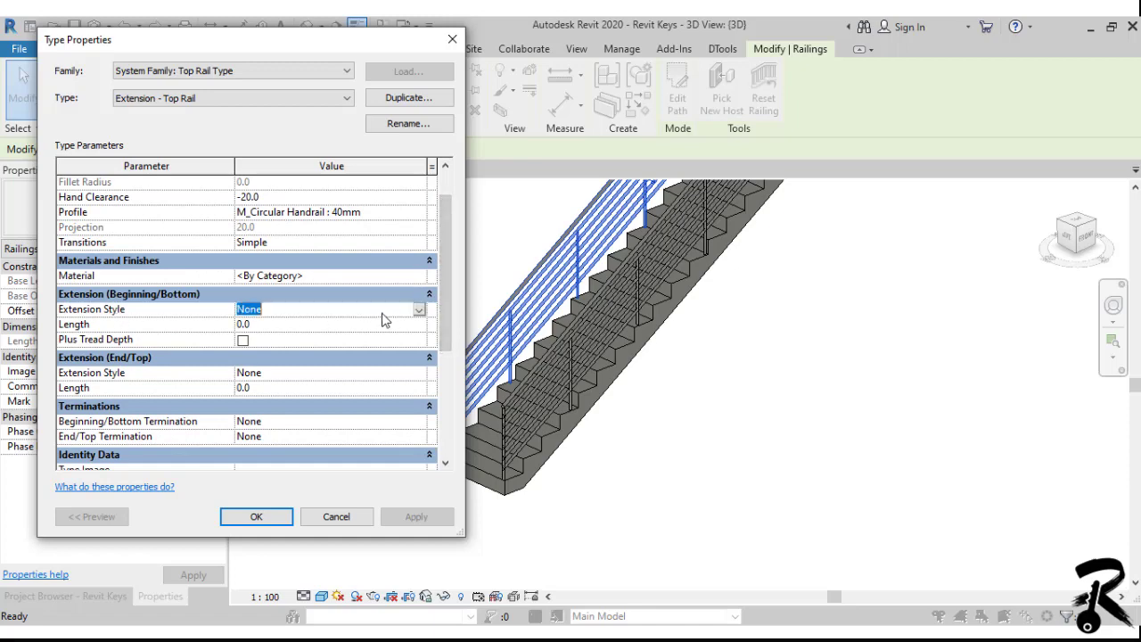
click(420, 312)
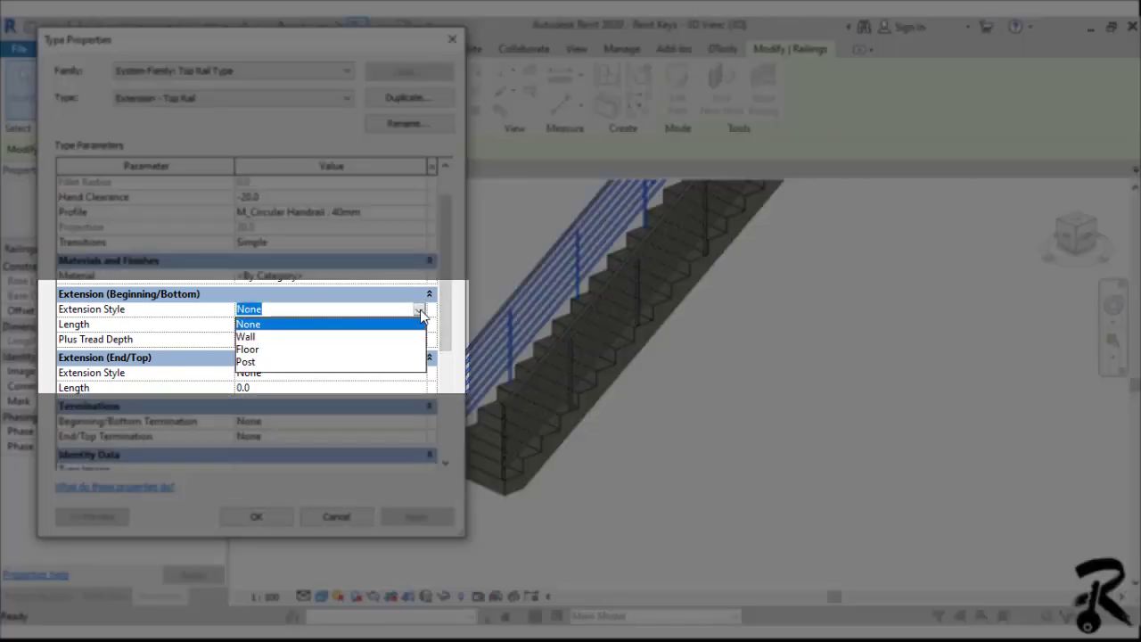
click(252, 353)
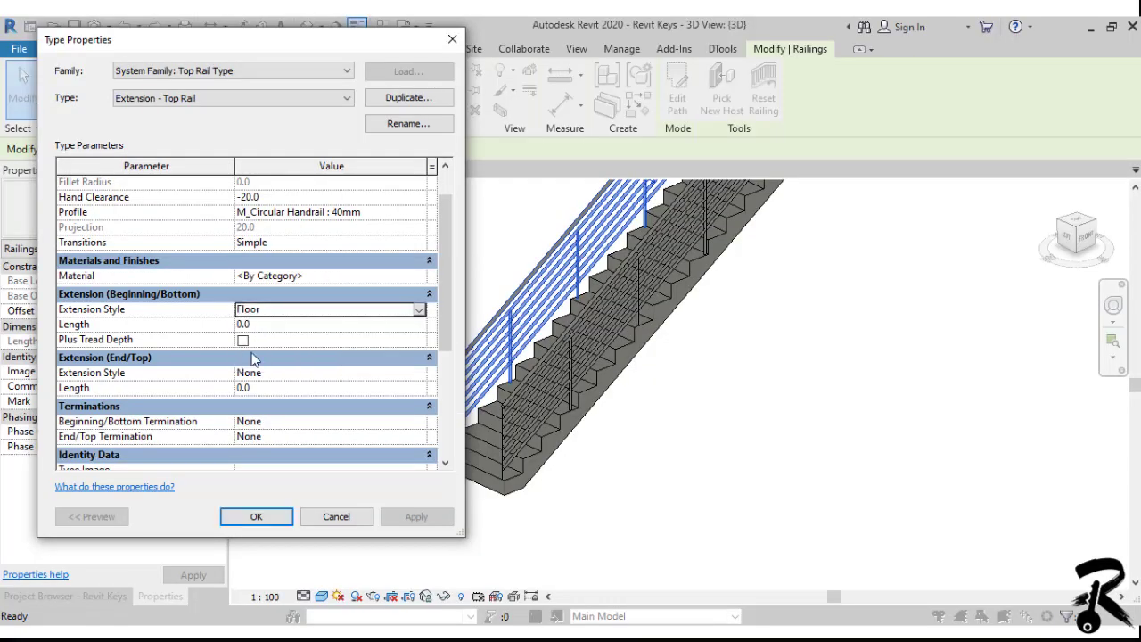
click(272, 326)
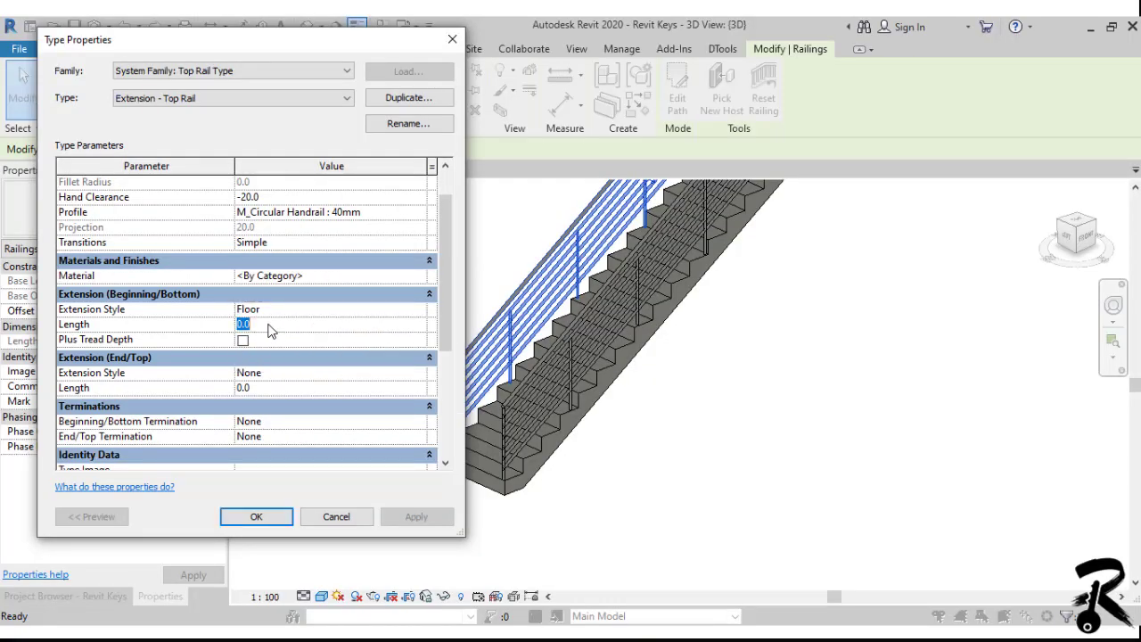
click(418, 310)
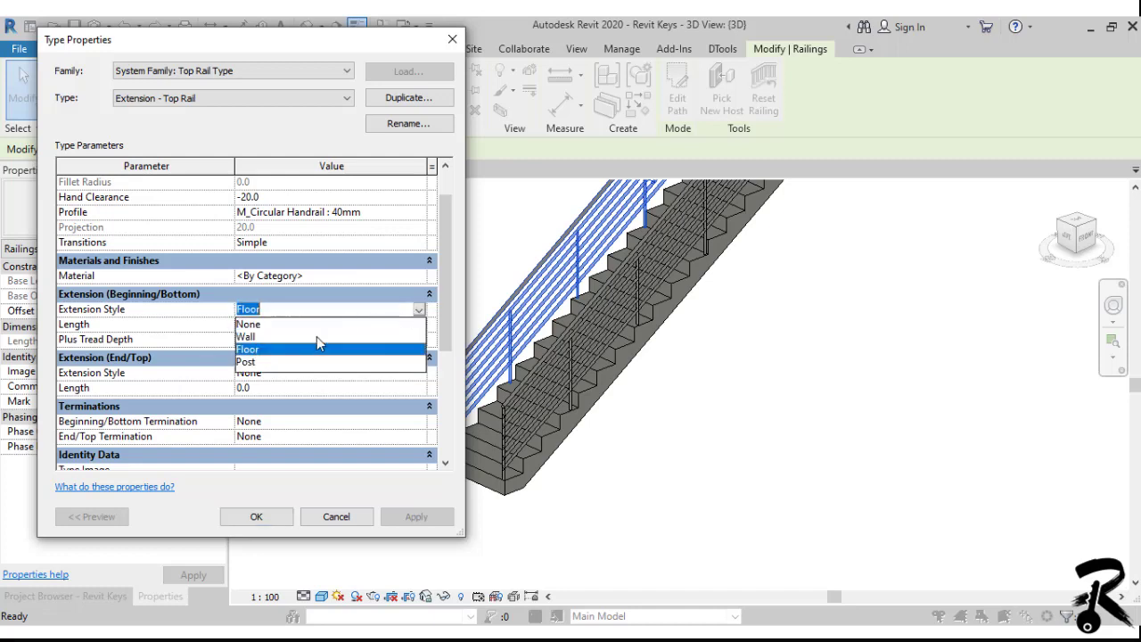
click(254, 362)
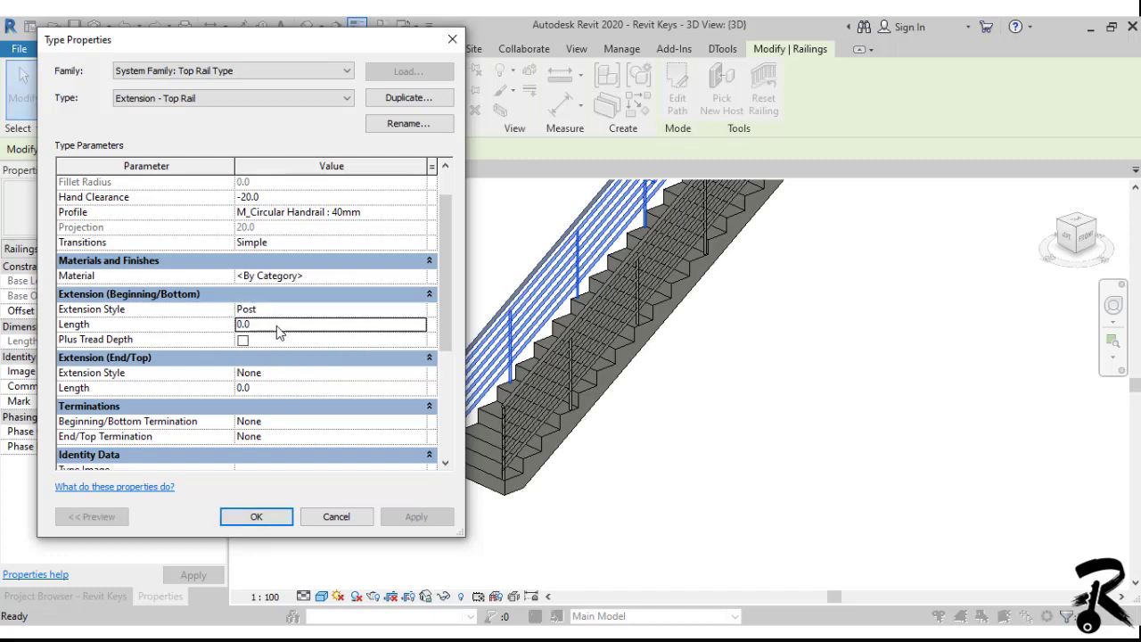
double_click(276, 328)
text(35)
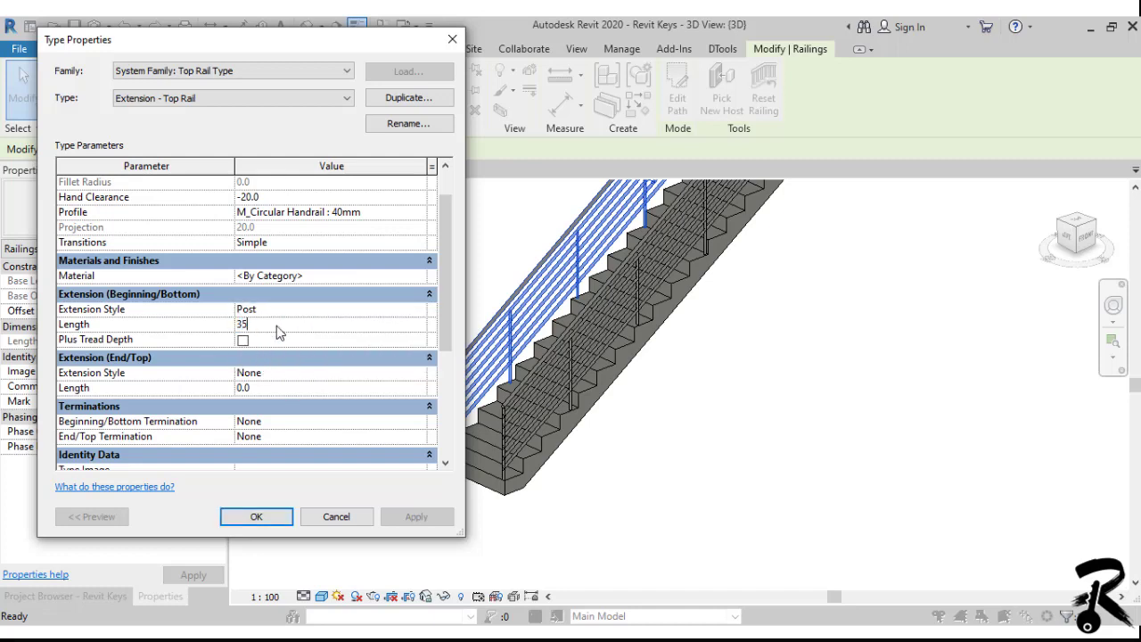
click(256, 516)
drag(359, 51, 303, 46)
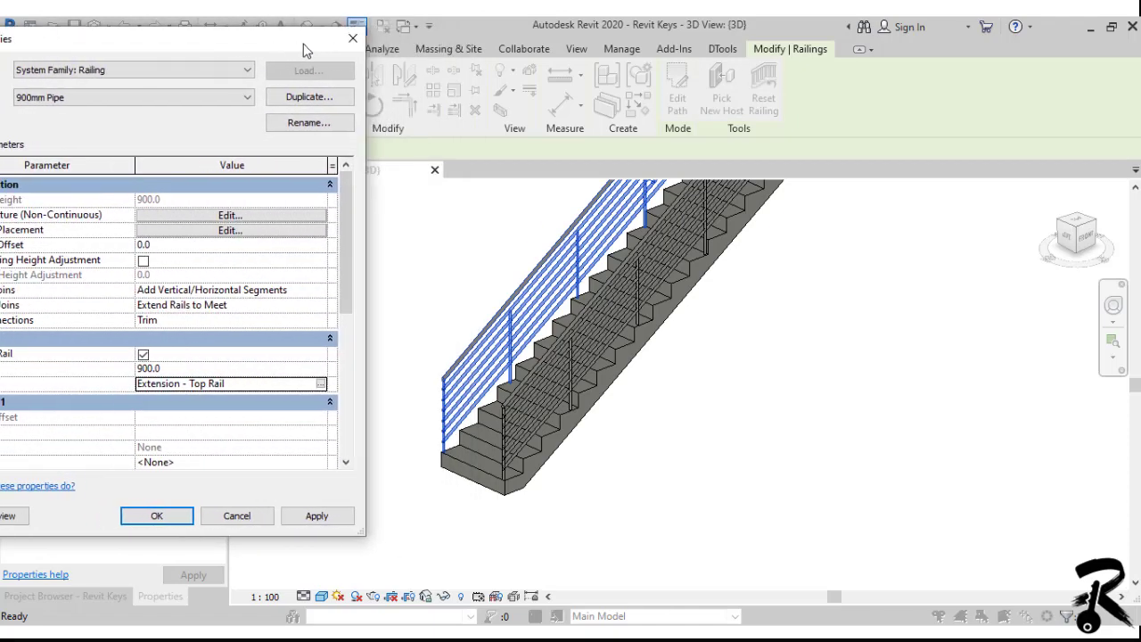
click(331, 517)
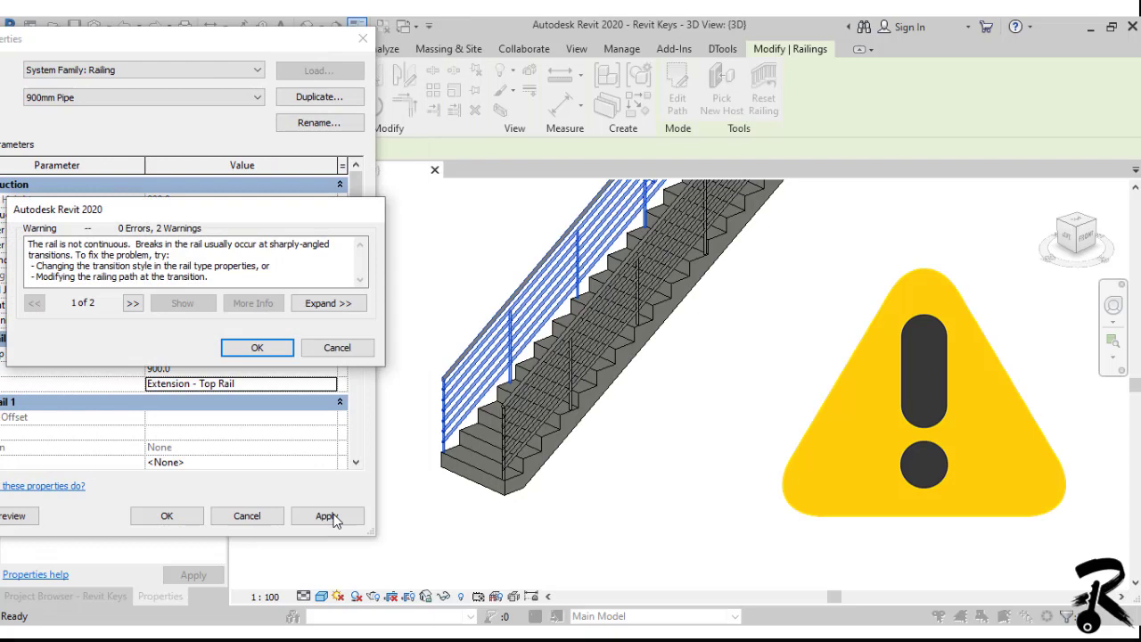
click(257, 348)
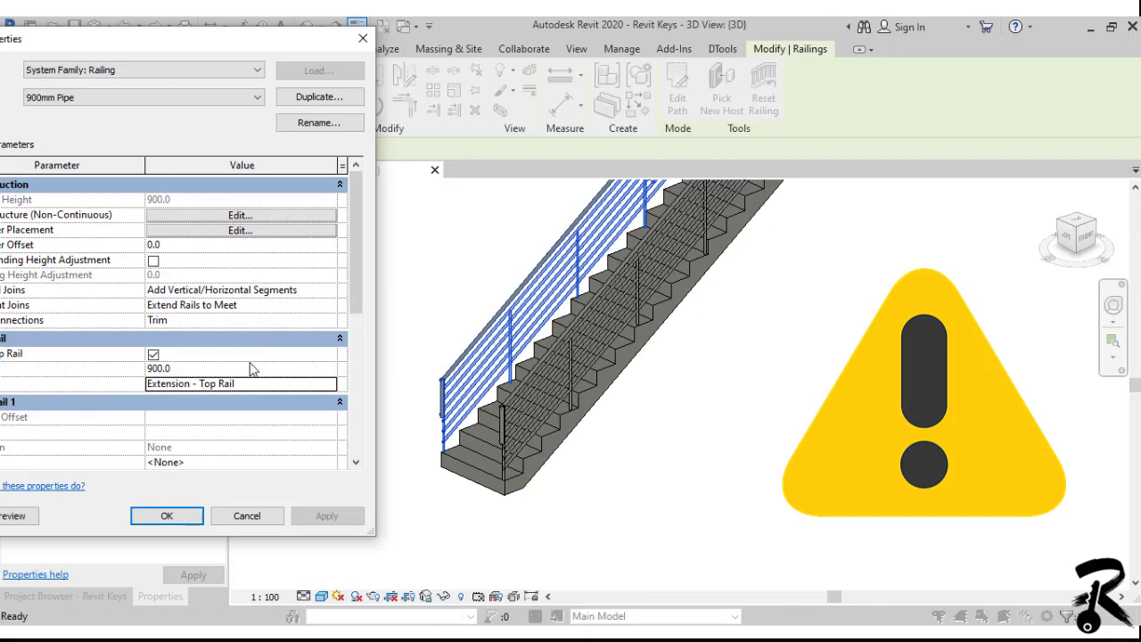
Step: Change the bottom extension length to 350 and apply the railing type changes
click(331, 383)
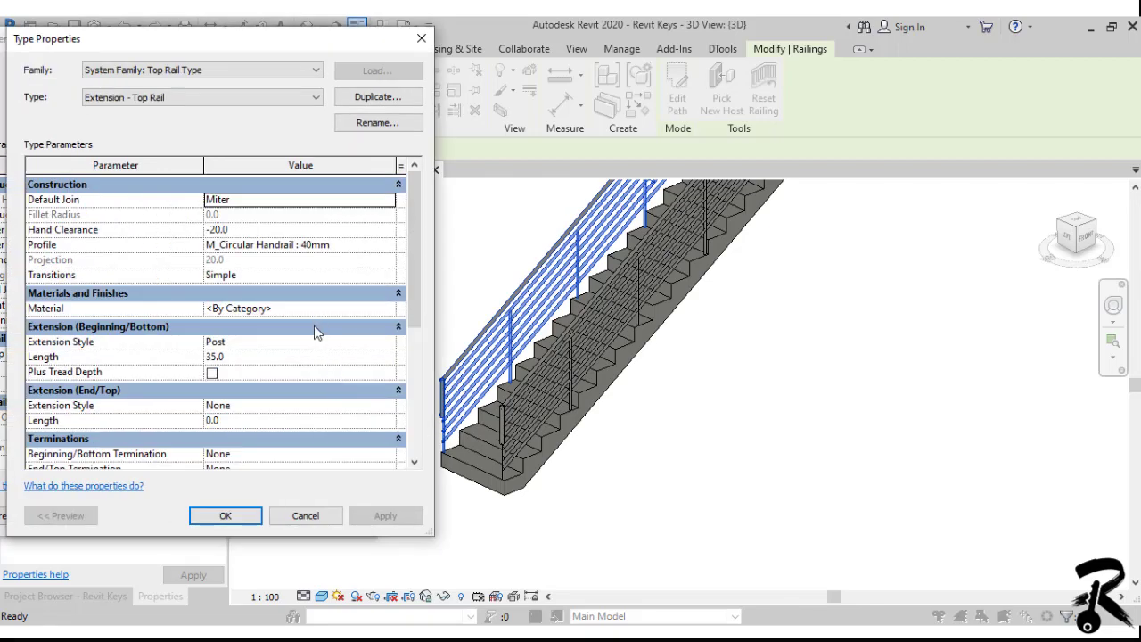
click(300, 357)
text(350)
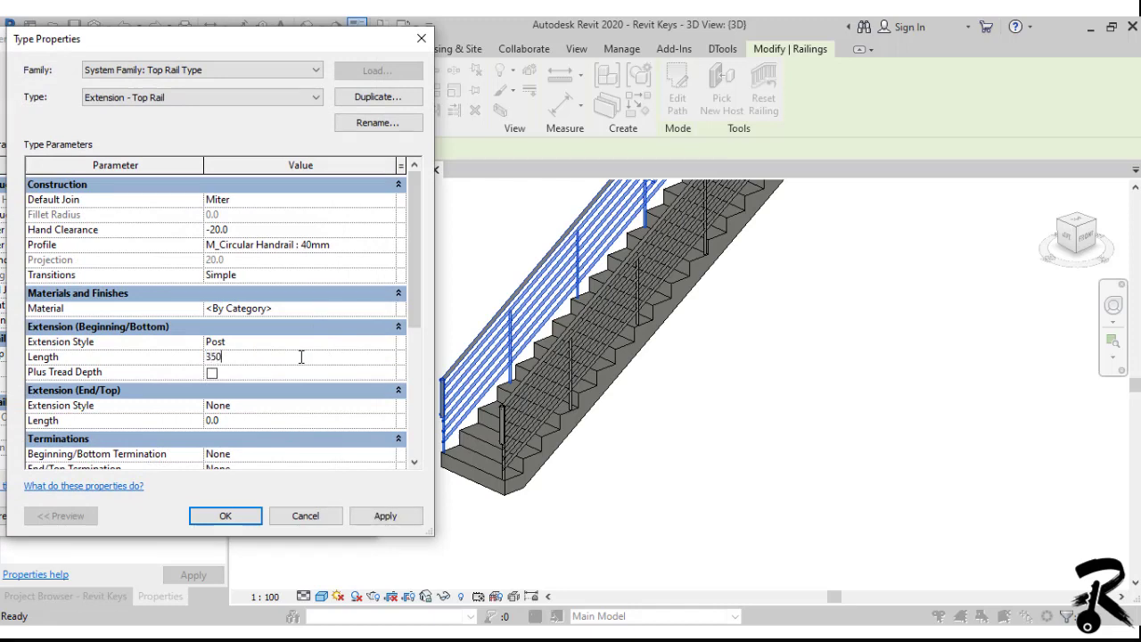
click(393, 519)
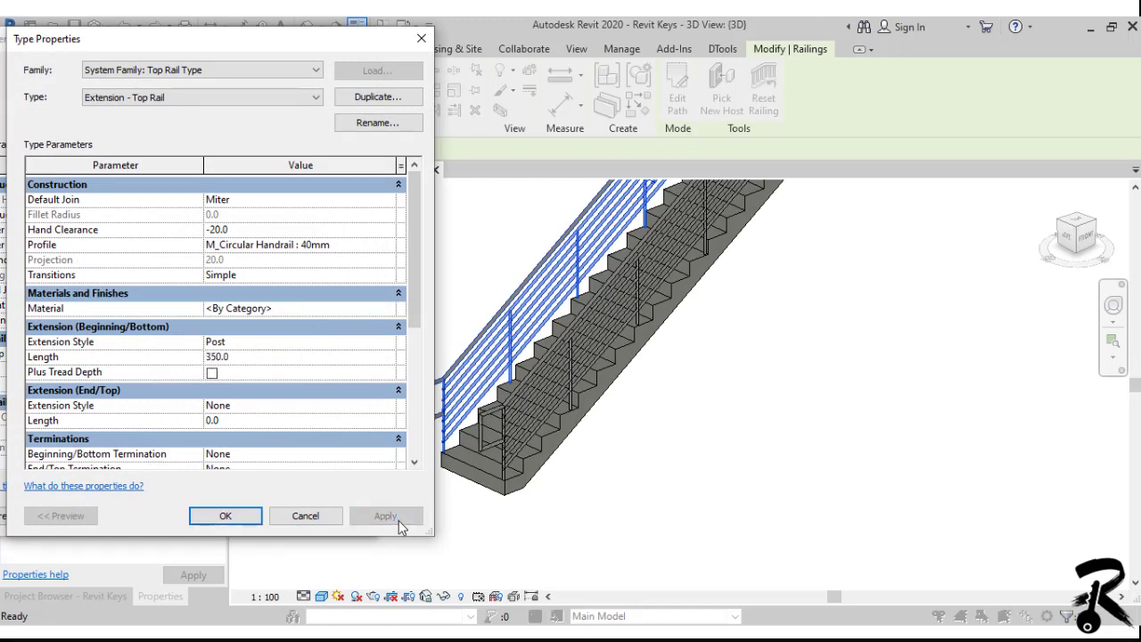
click(226, 516)
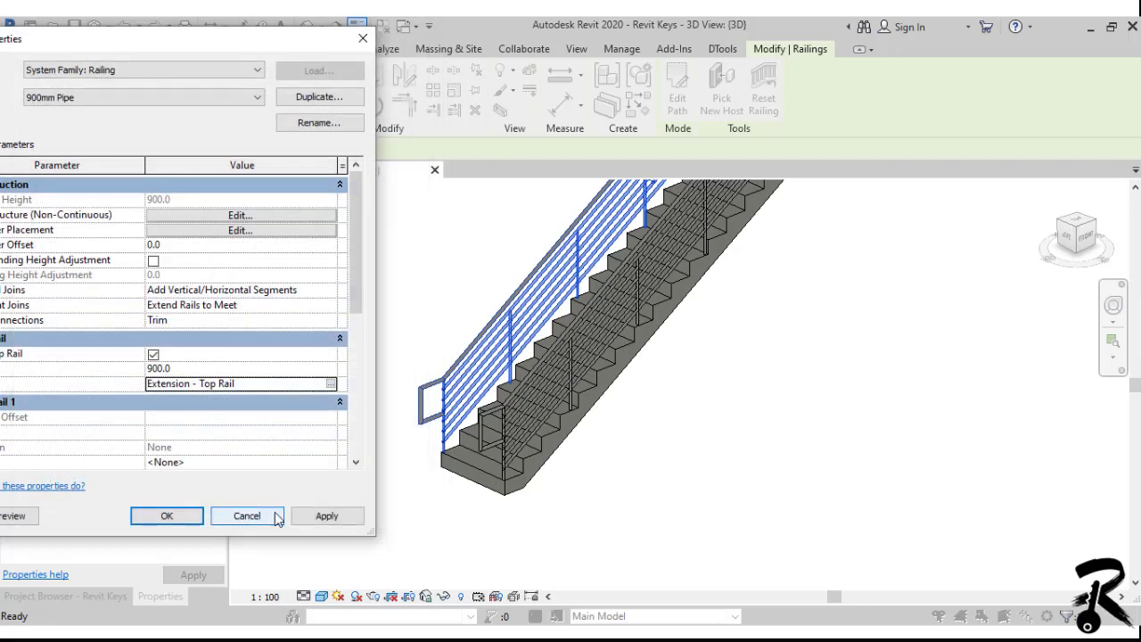
click(327, 516)
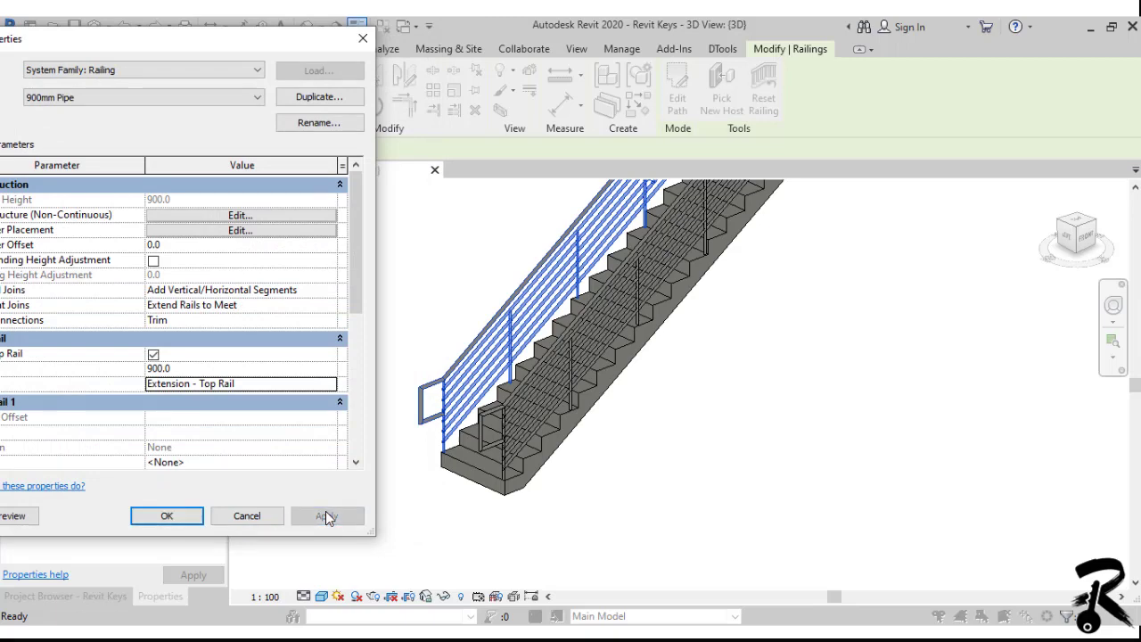
Step: Turn on Plus Tread Depth for the top rail's bottom extension
click(169, 517)
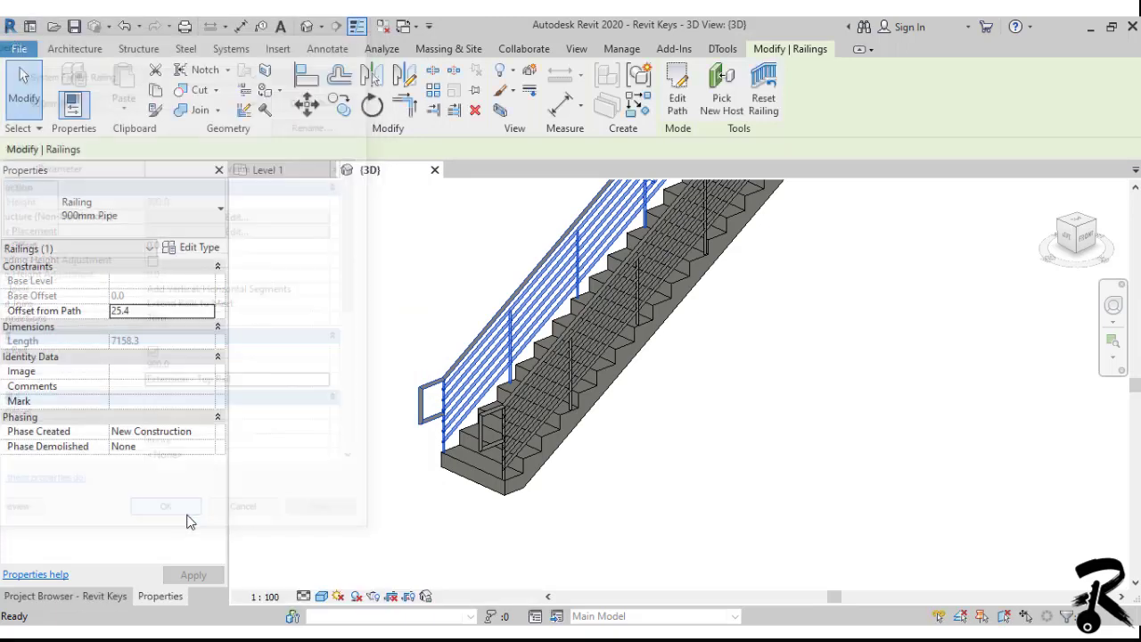
click(374, 521)
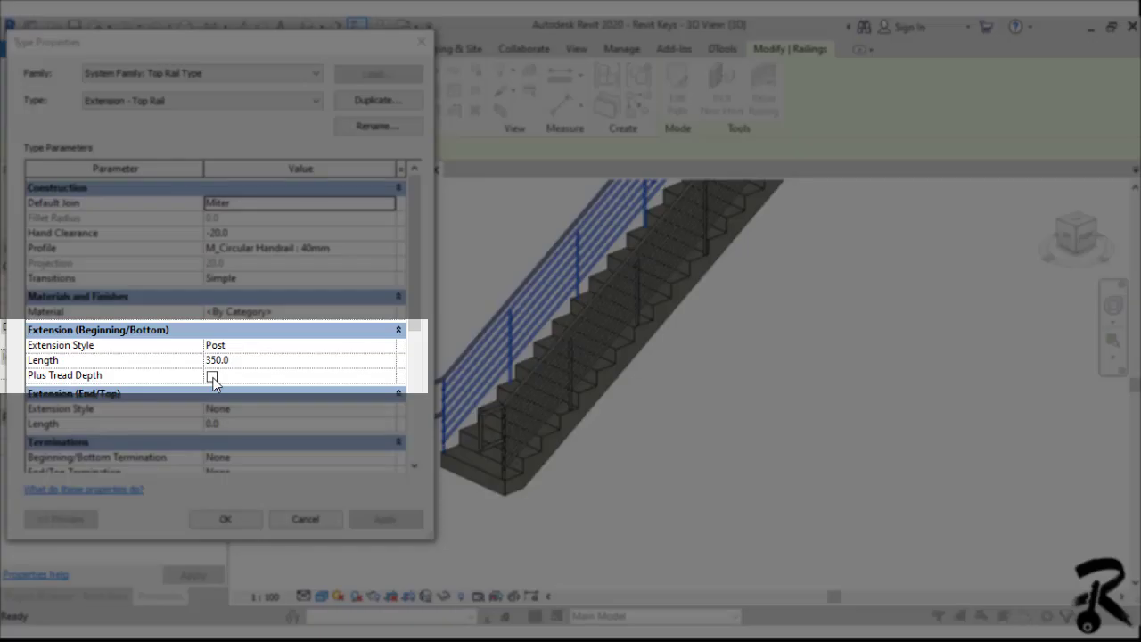
click(212, 377)
click(212, 376)
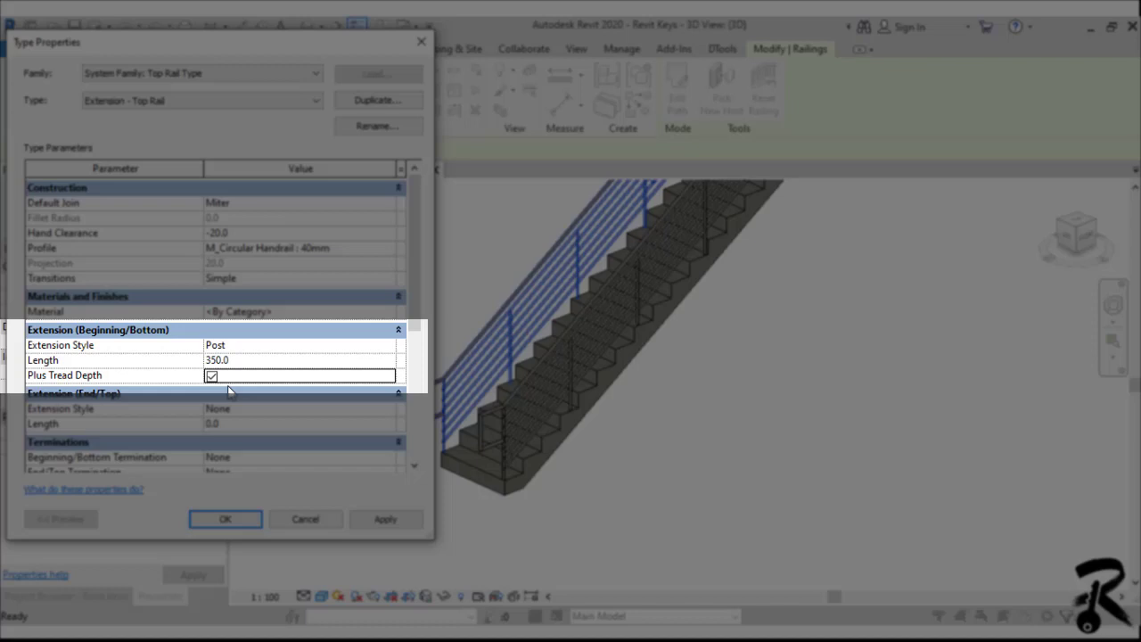
click(401, 524)
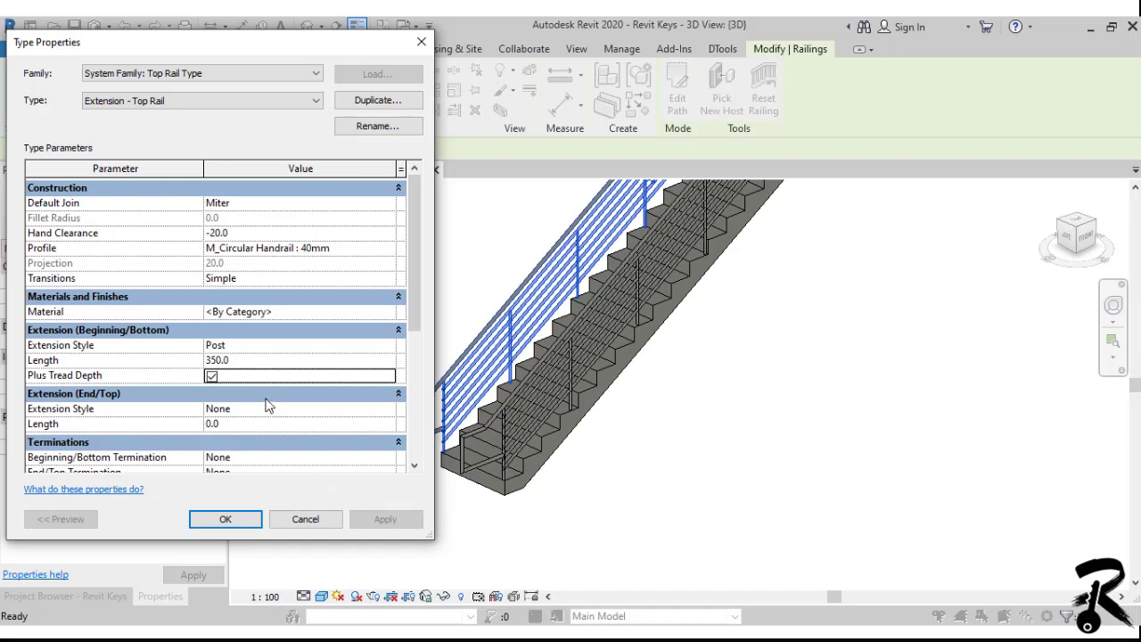
Step: Set the bottom extension style to Floor, confirm both type dialogs, and pan the 3D view
click(392, 346)
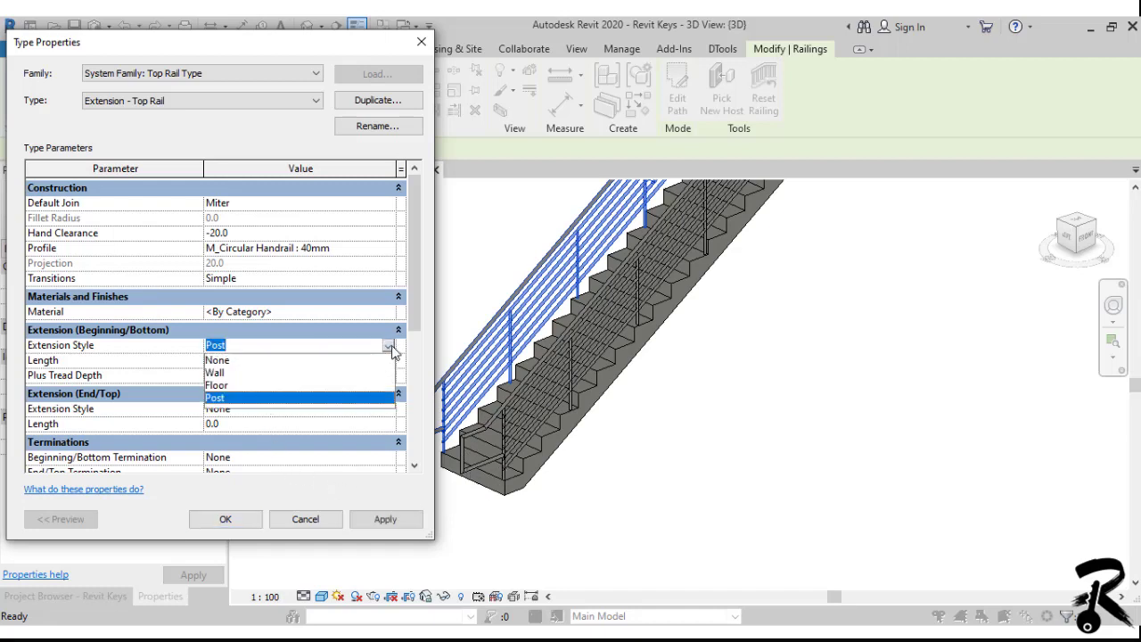
click(233, 385)
scroll(412, 329, down, 1)
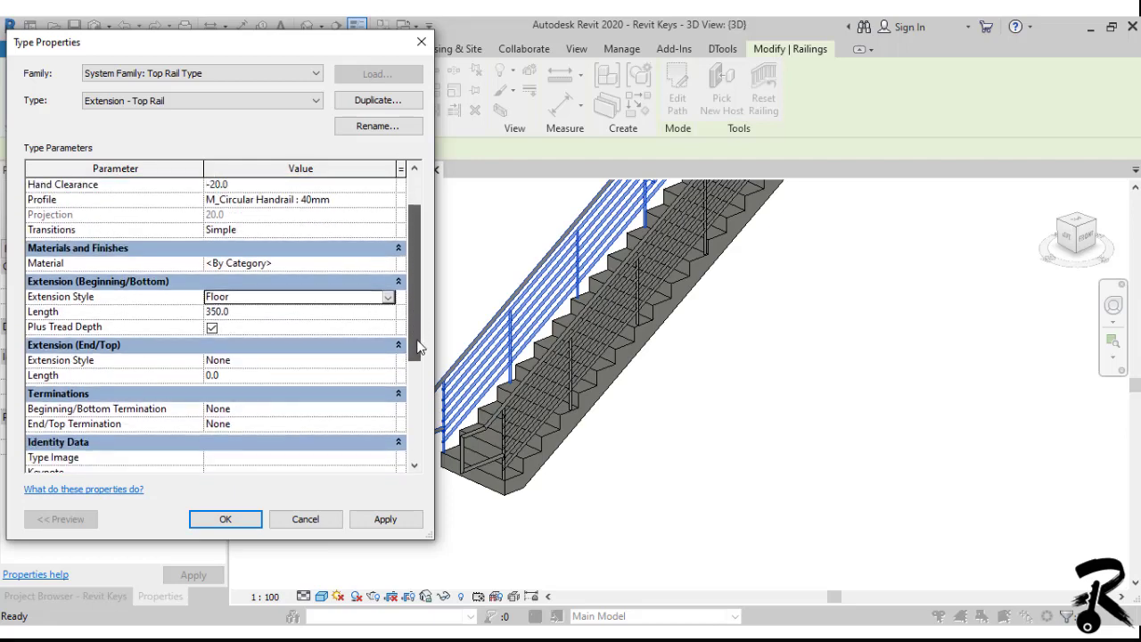
click(405, 521)
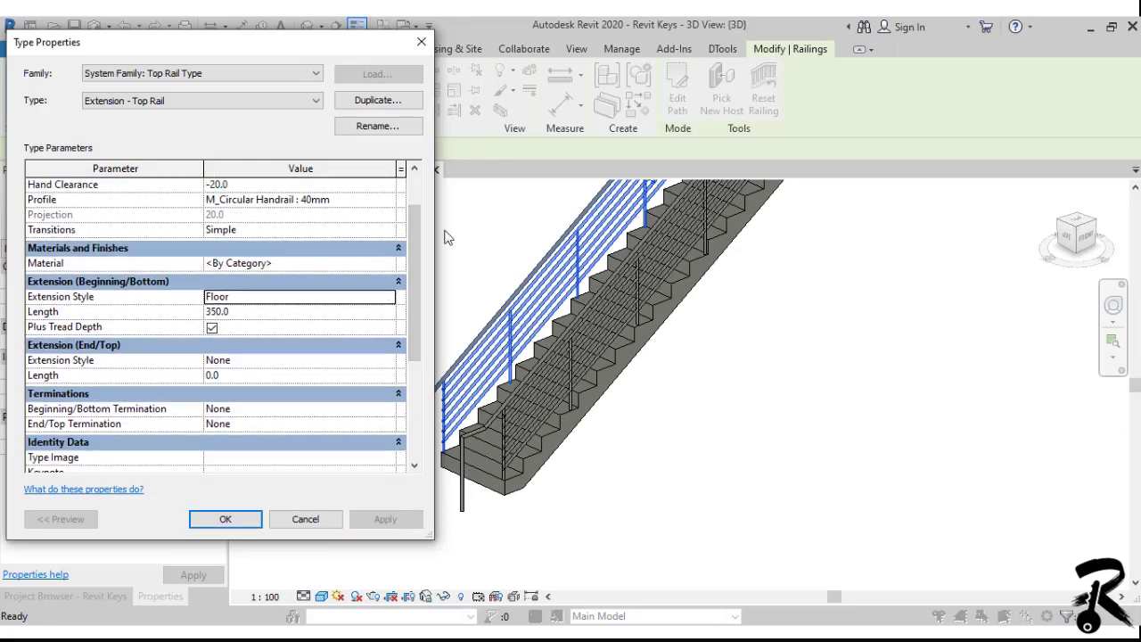
mouse_move(370, 47)
mouse_down()
mouse_move(311, 56)
mouse_move(374, 42)
mouse_up()
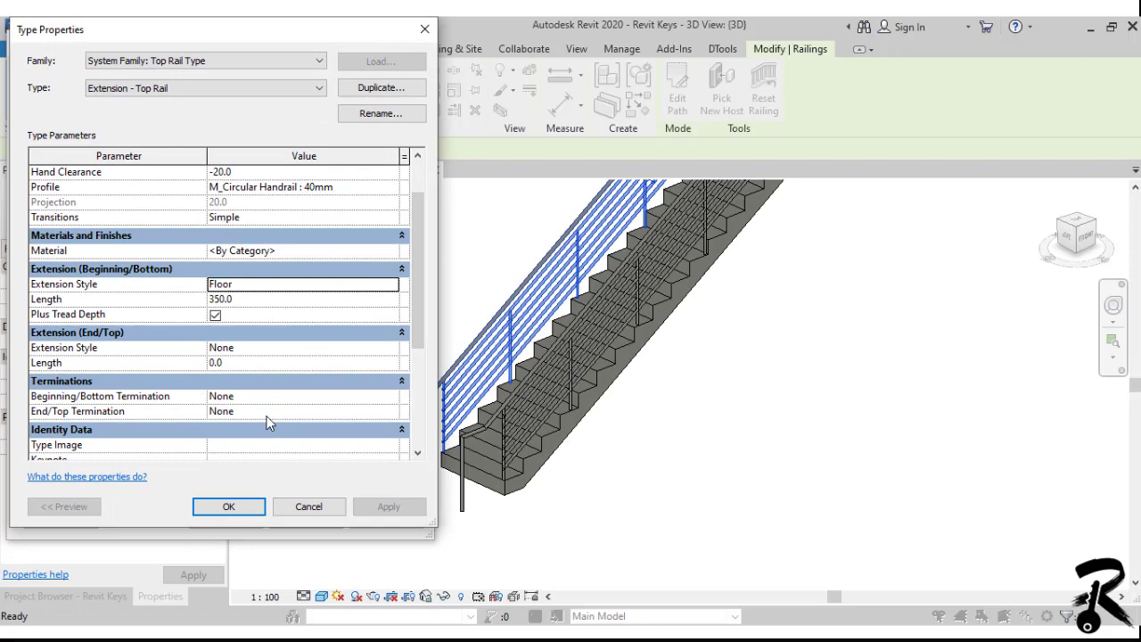
click(228, 506)
click(234, 517)
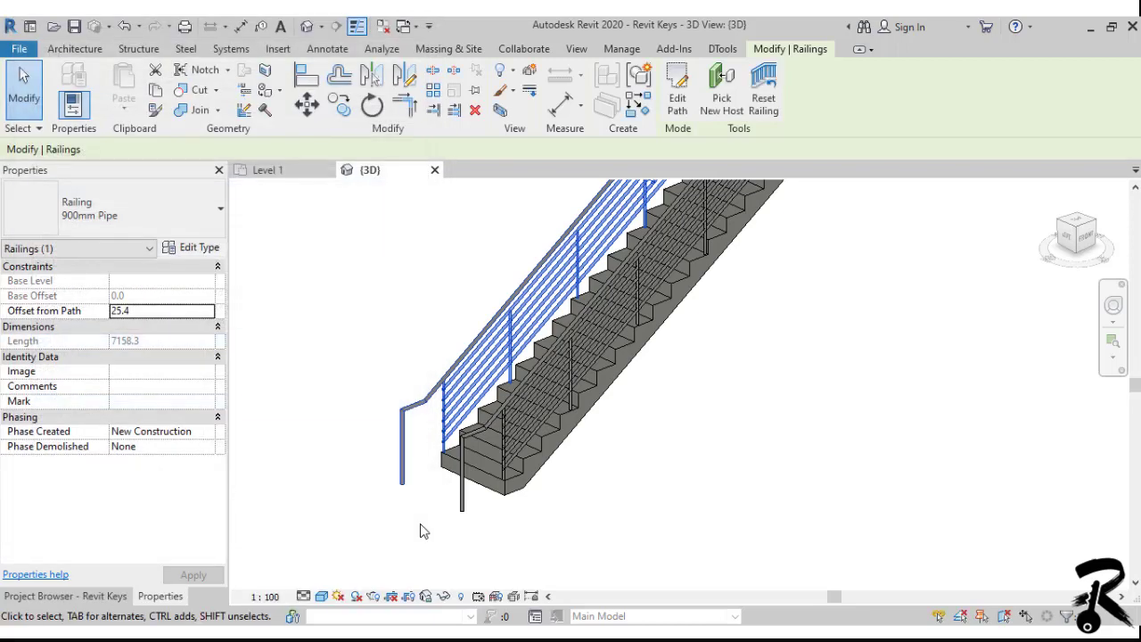
middle_drag(424, 531, 557, 531)
middle_drag(420, 489, 456, 452)
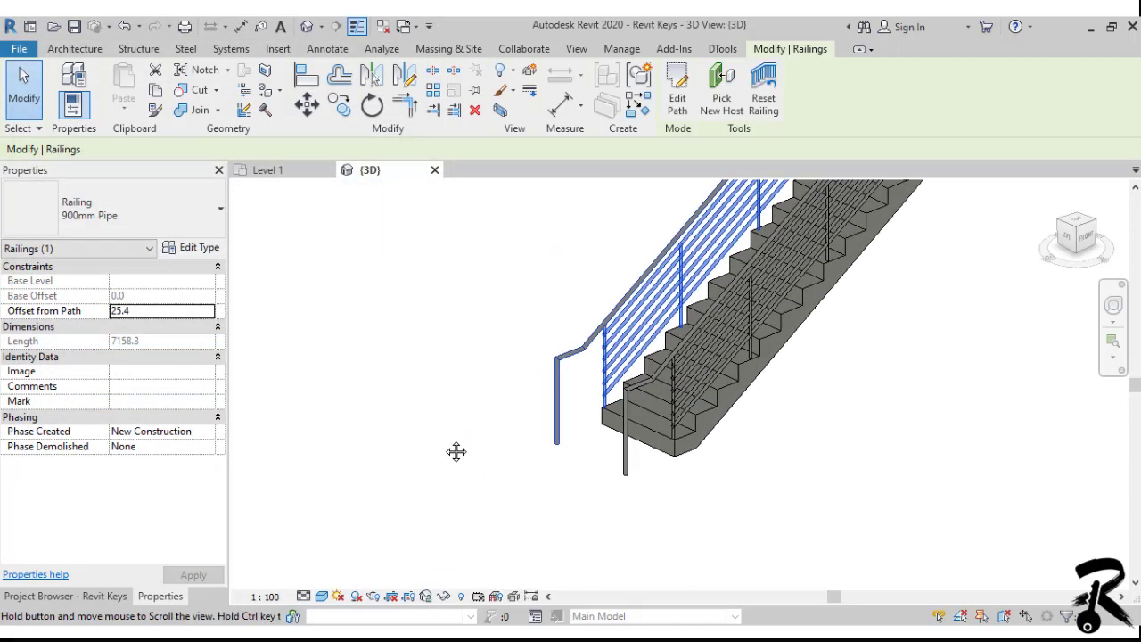
Step: Apply an M_Termination - Wood - Rectangular bottom termination to the top rail
click(191, 248)
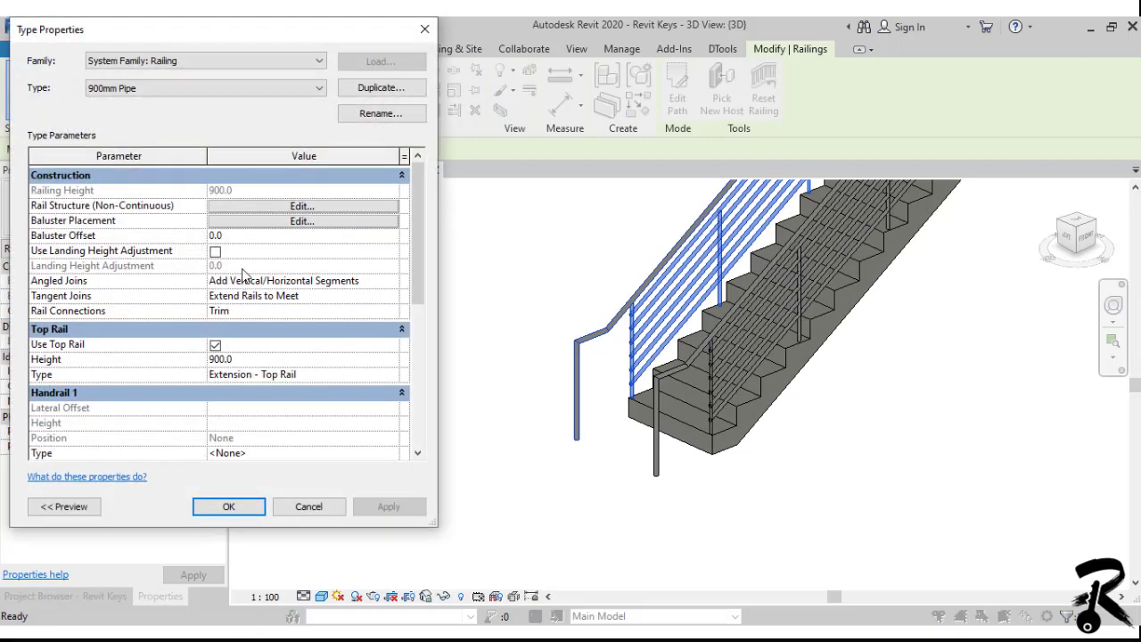
click(395, 375)
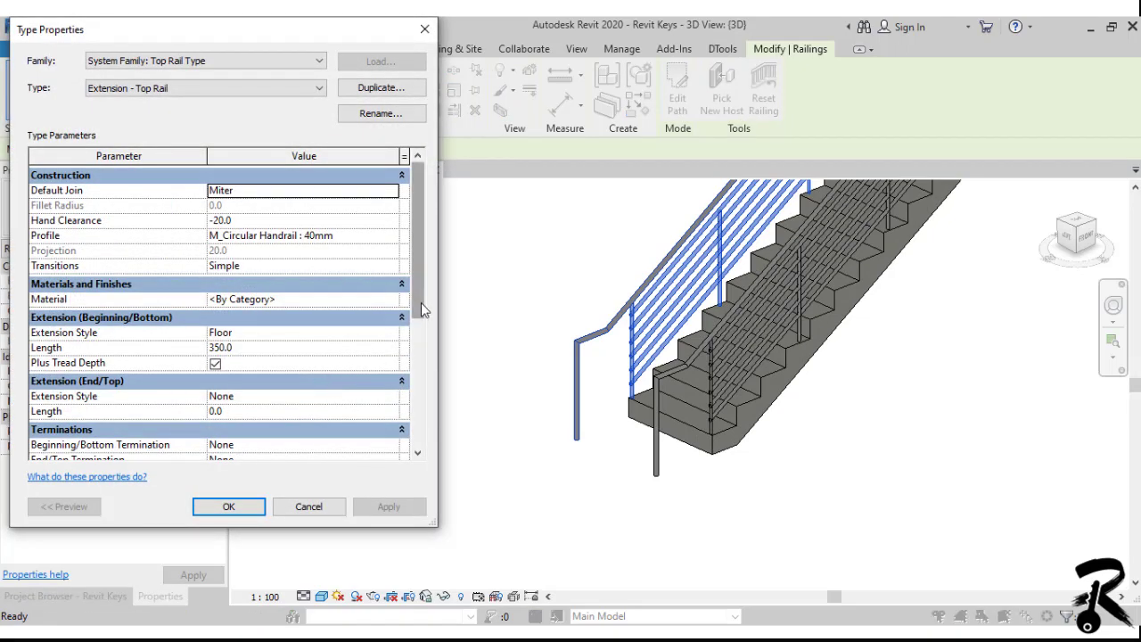
drag(421, 302, 420, 345)
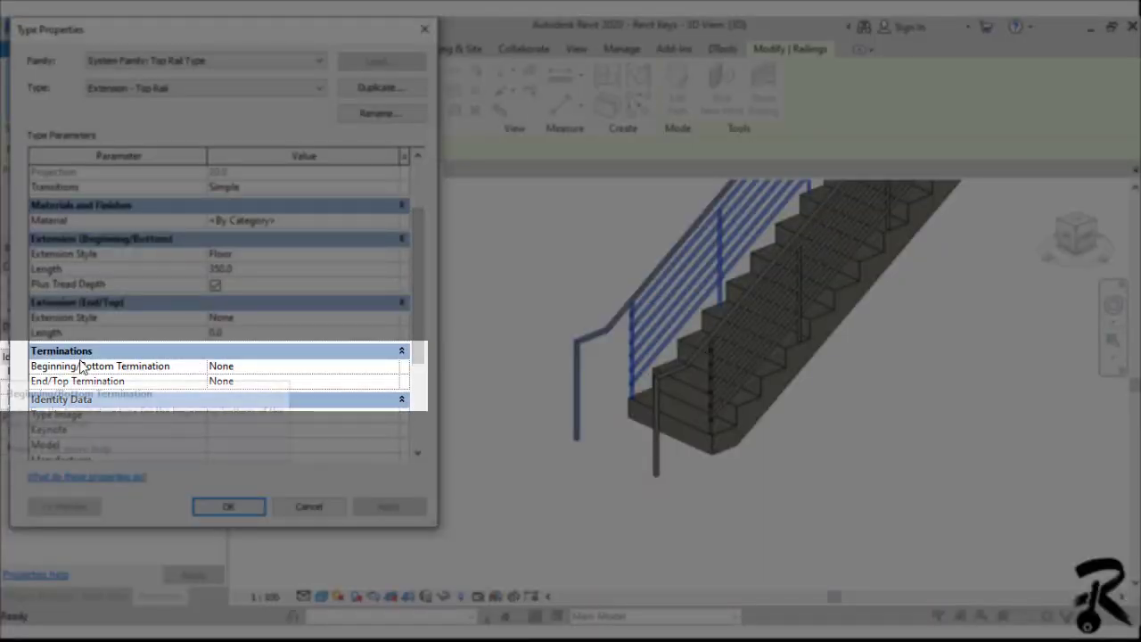
click(395, 371)
click(392, 367)
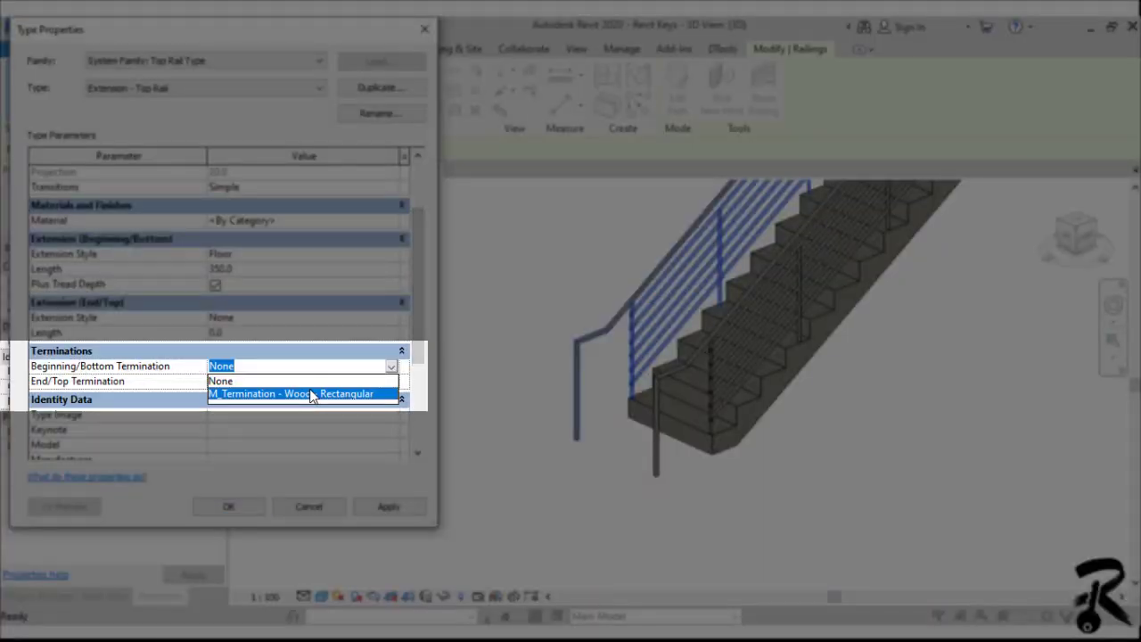
click(309, 391)
click(398, 508)
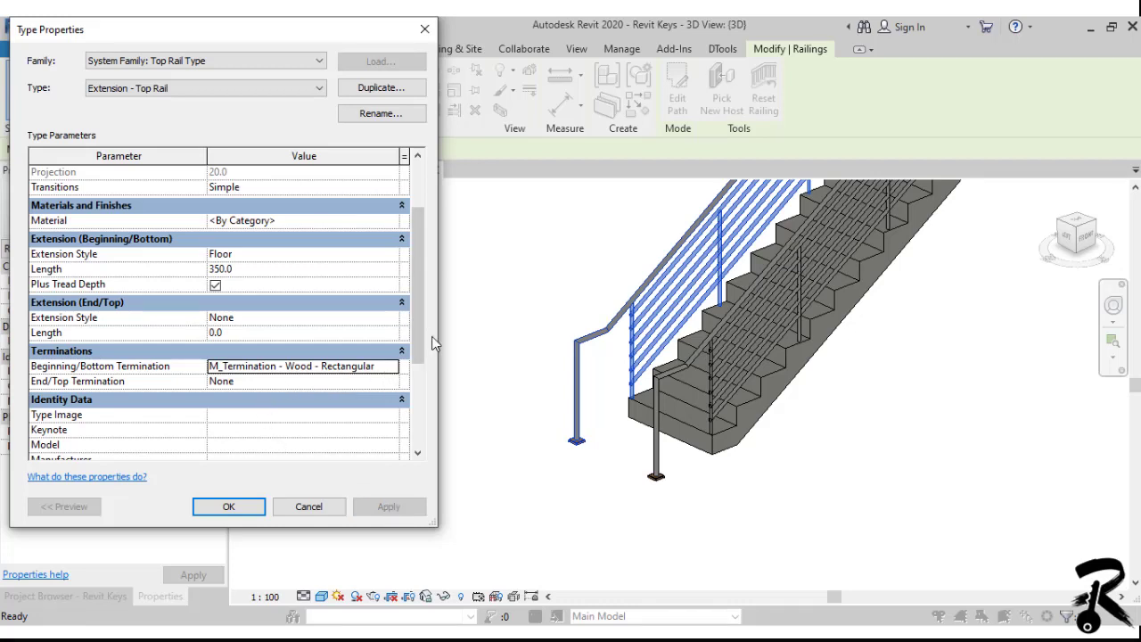
Step: Set the top rail's bottom termination back to None
scroll(419, 343, up, 1)
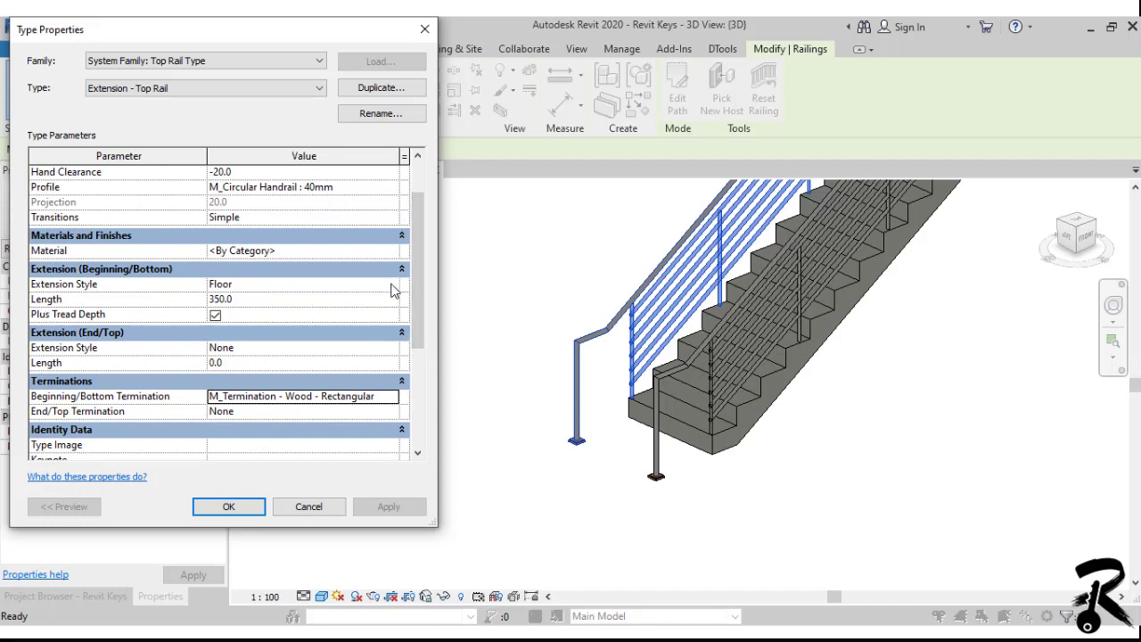
click(393, 401)
click(281, 414)
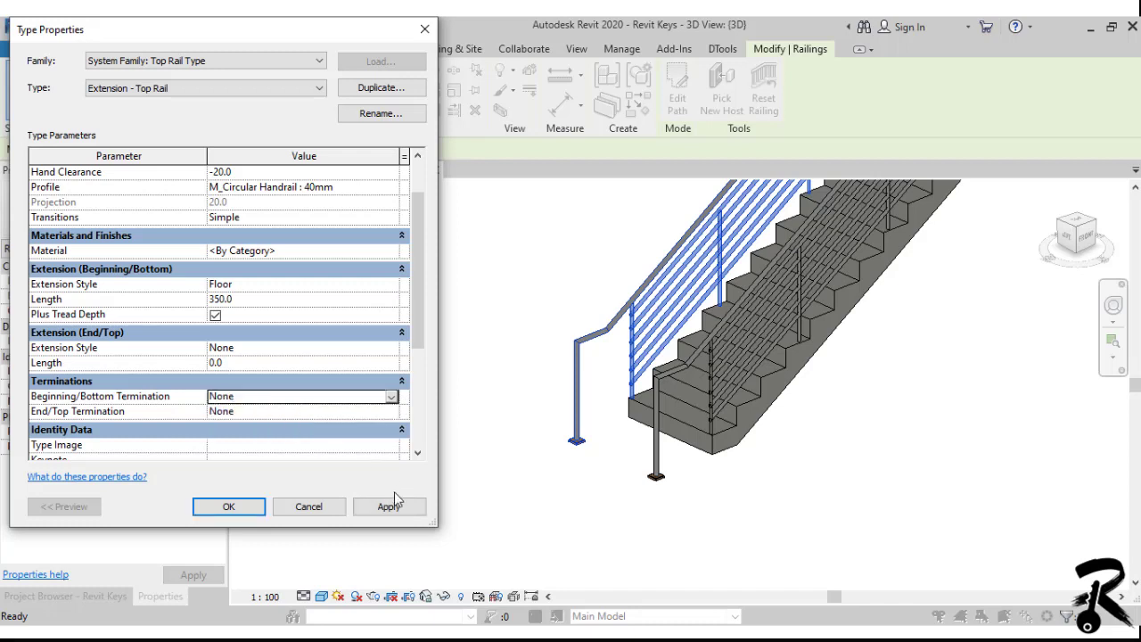
click(387, 507)
click(392, 285)
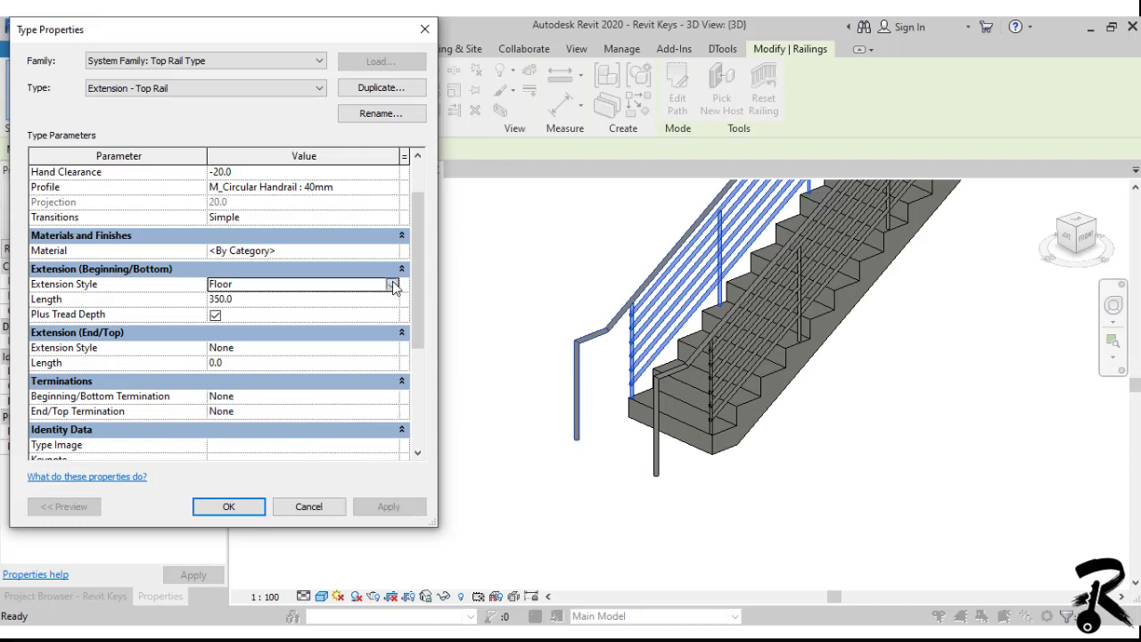
Step: Try Wall as the bottom extension style, then switch it back to Post
click(390, 285)
click(229, 316)
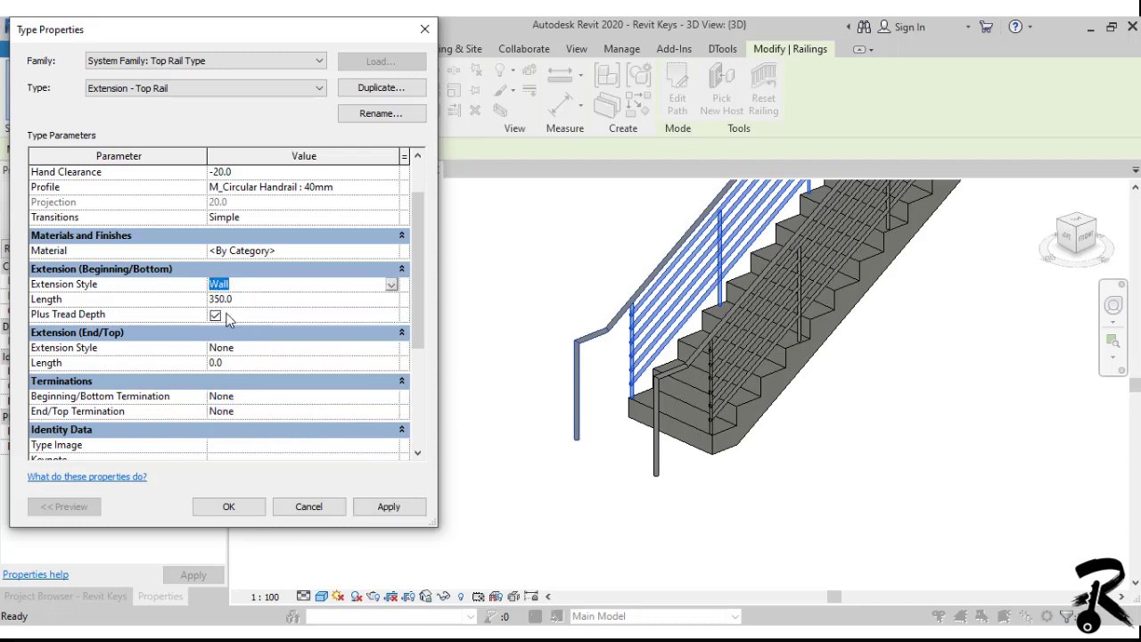
click(389, 507)
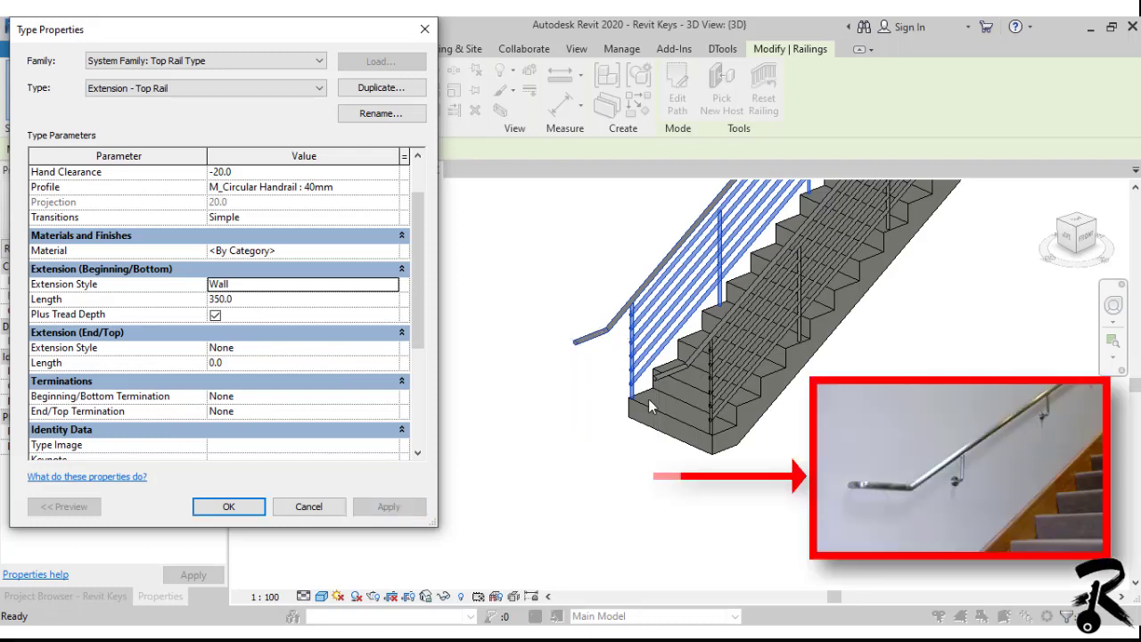
click(393, 285)
click(393, 286)
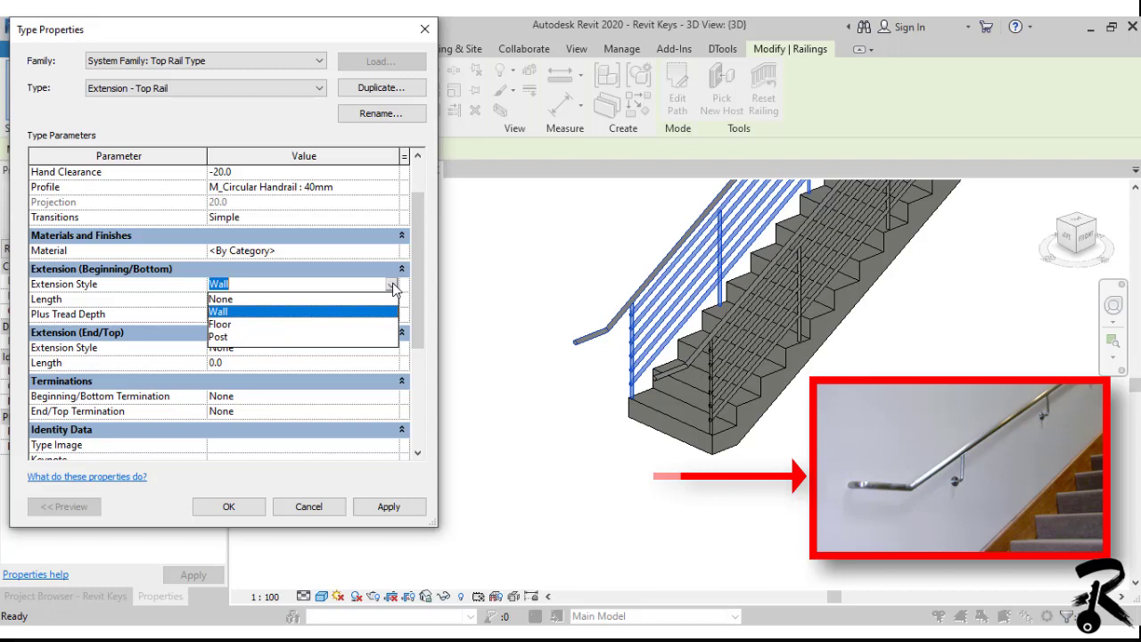
click(233, 342)
click(394, 513)
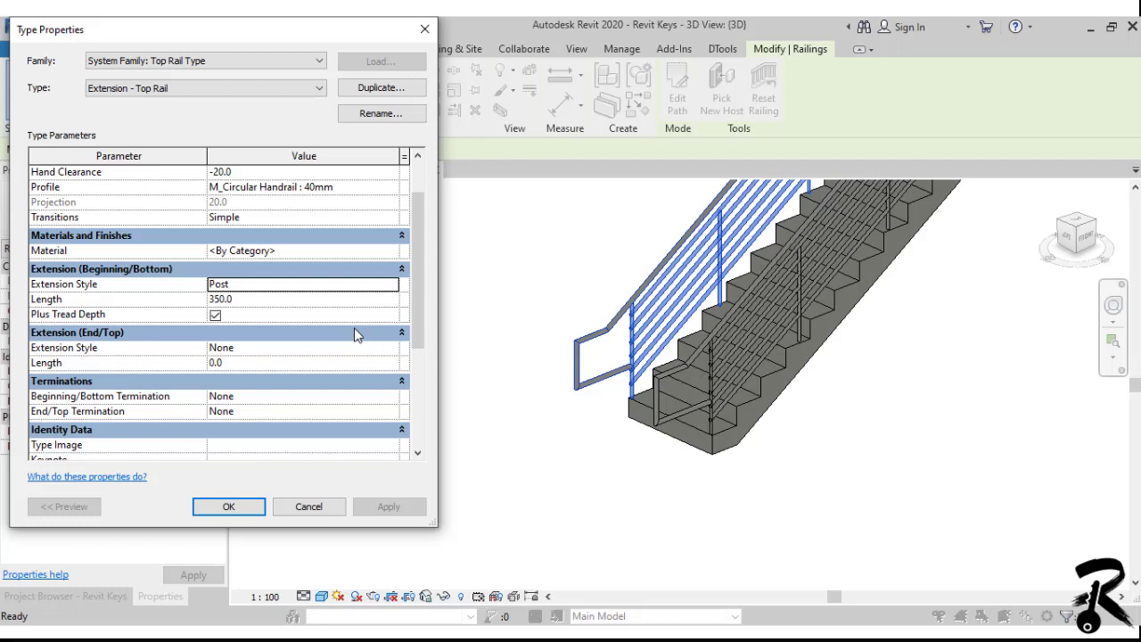
Step: Clear Plus Tread Depth, set the bottom extension length to 250, and close both dialogs
click(314, 299)
text(200)
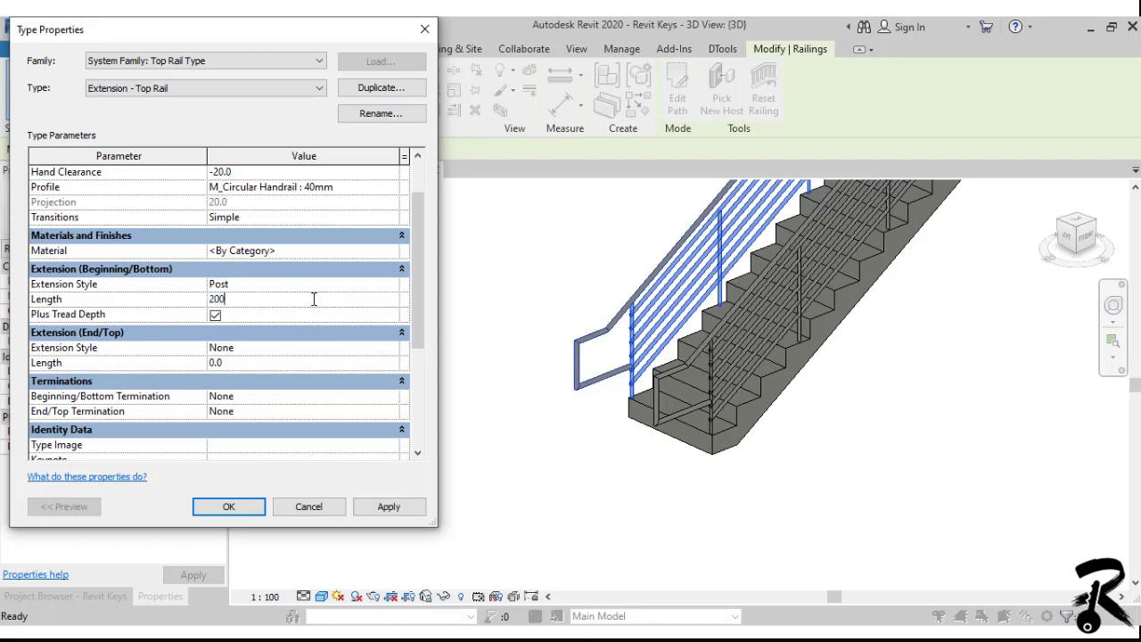
click(377, 508)
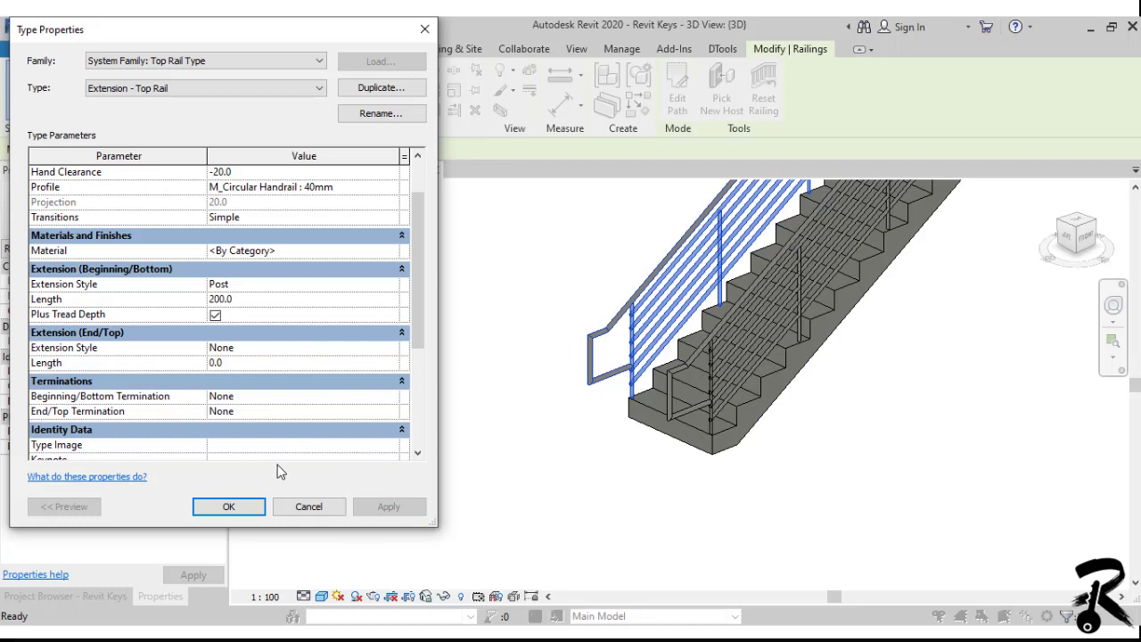
click(214, 314)
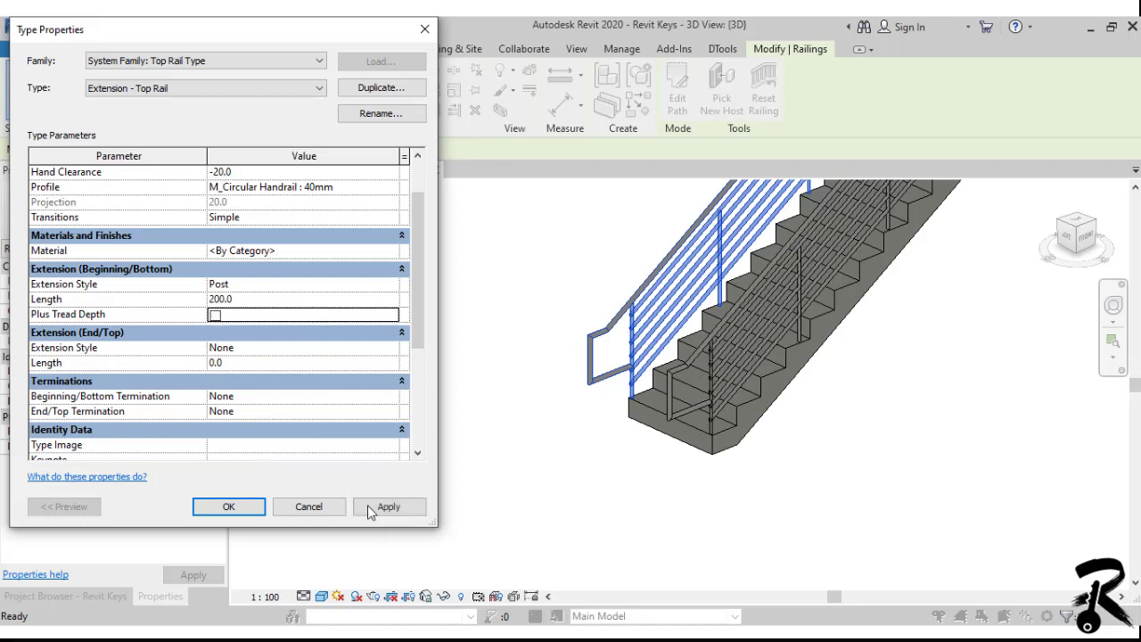
click(375, 506)
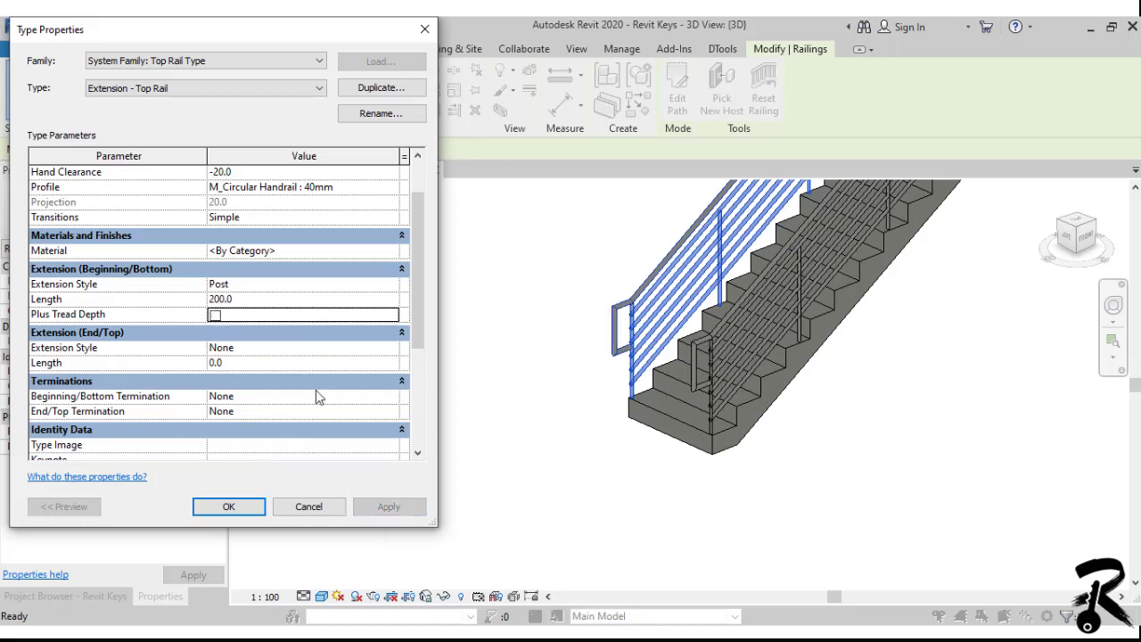
click(280, 298)
text(250)
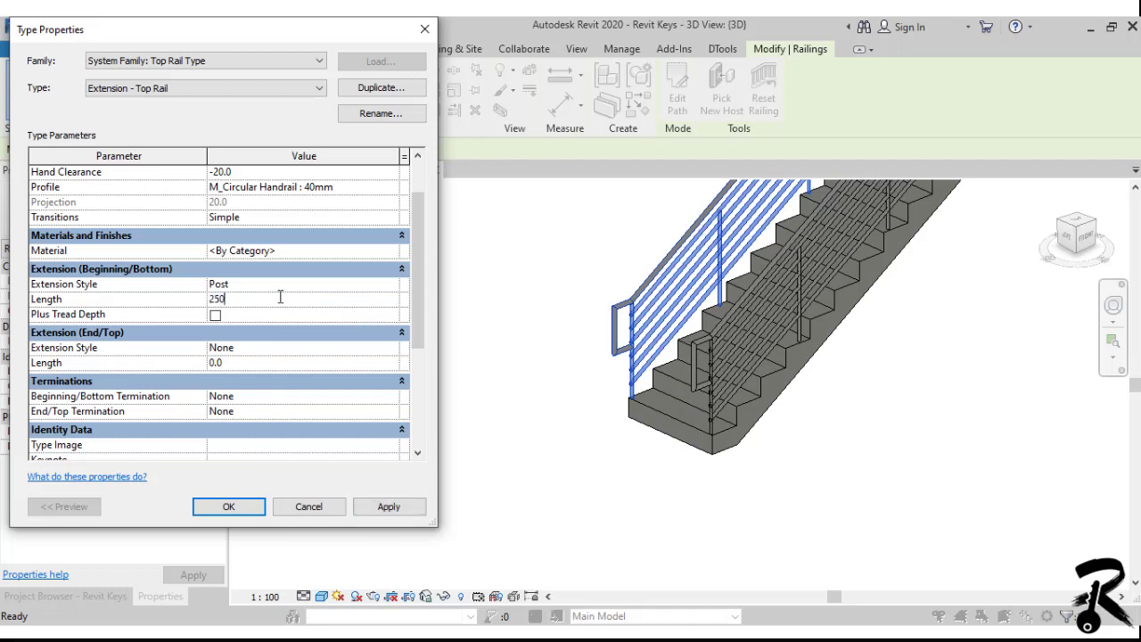
click(395, 510)
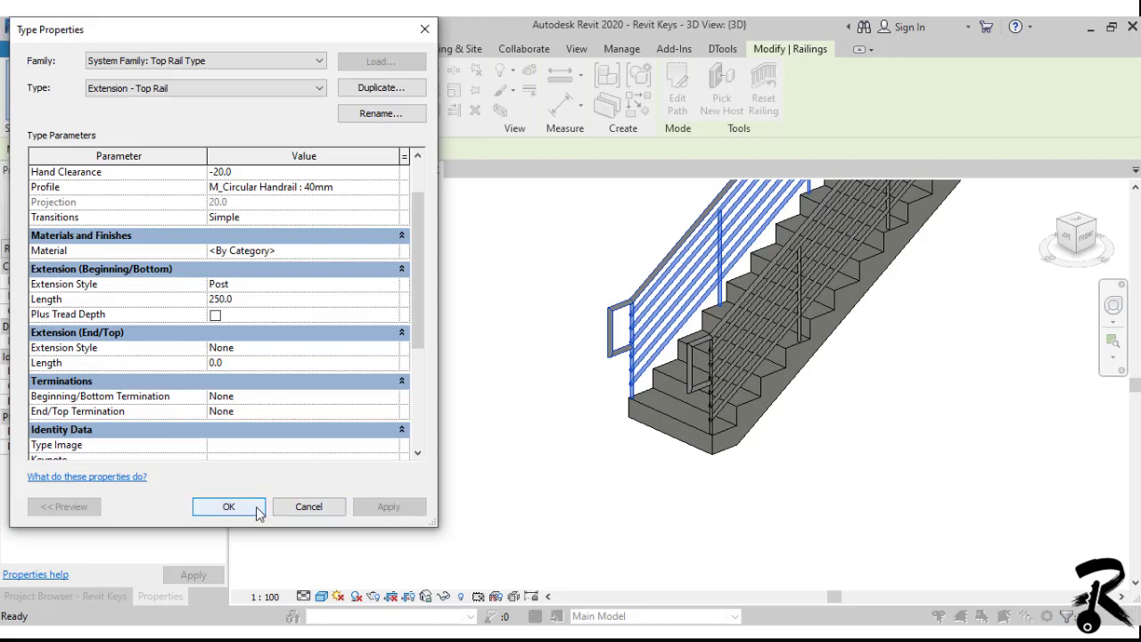
click(229, 506)
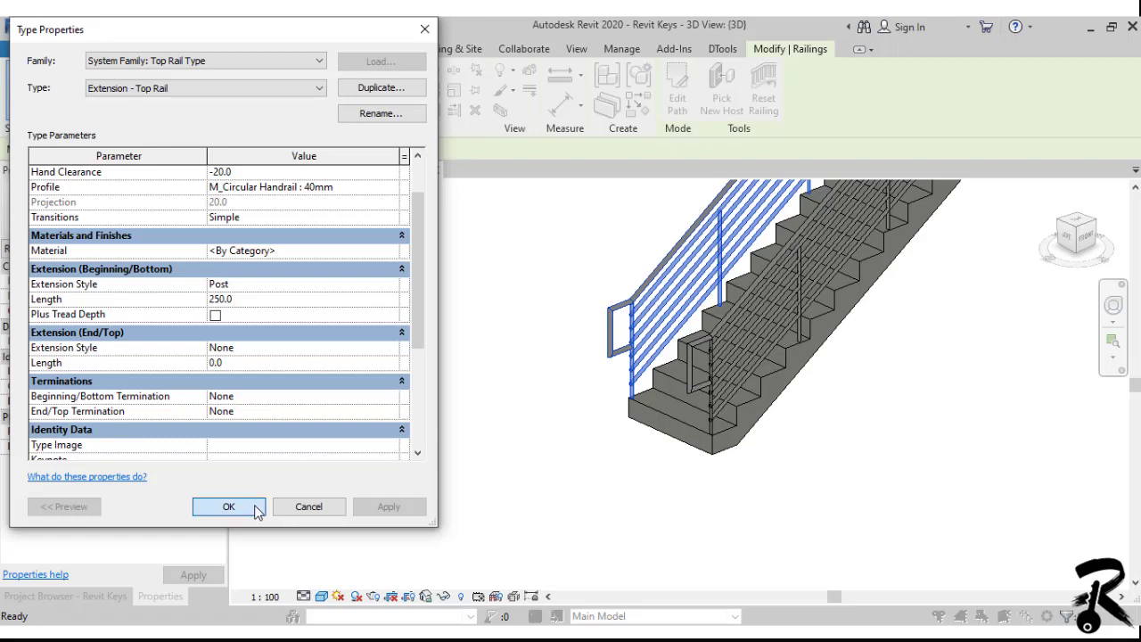
click(229, 505)
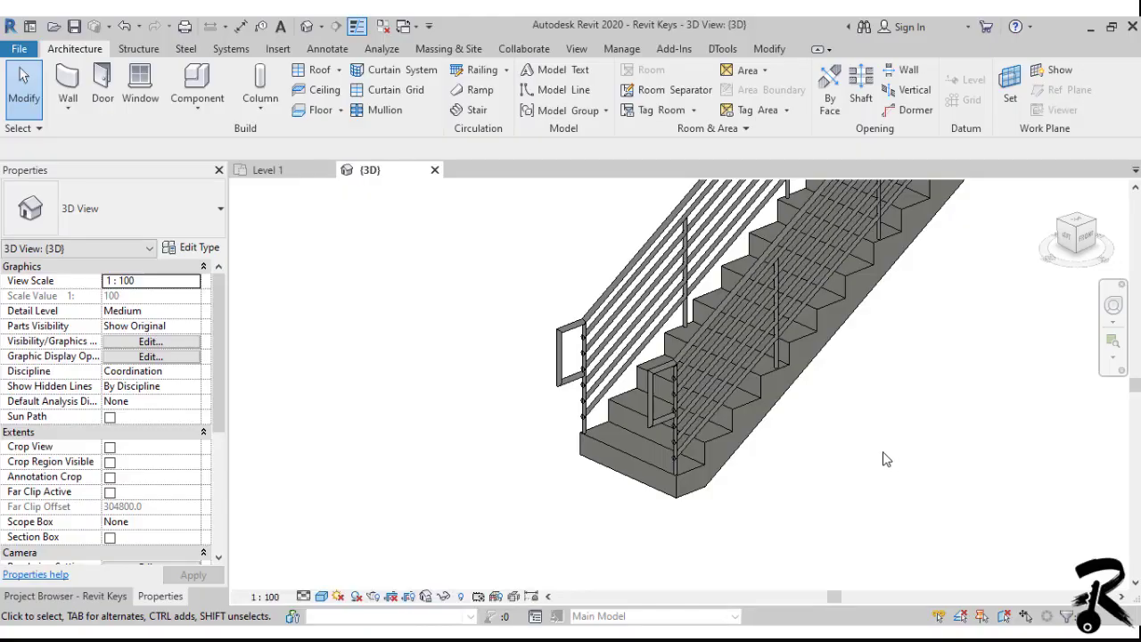
Step: Select only the railing's top rail using Tab
middle_drag(883, 458, 819, 494)
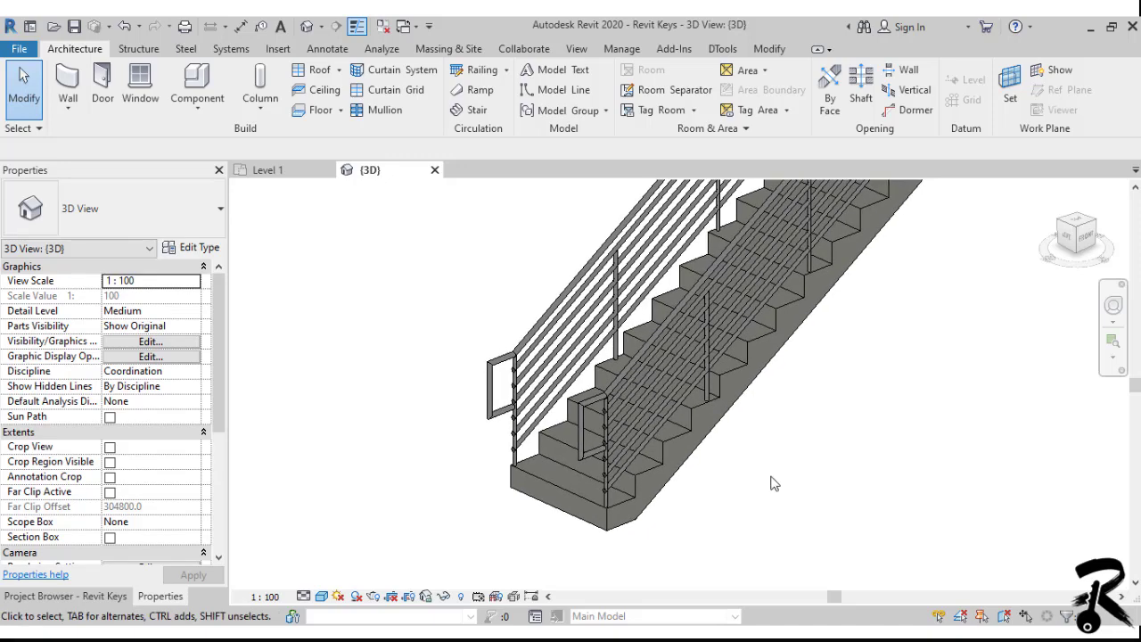
click(562, 311)
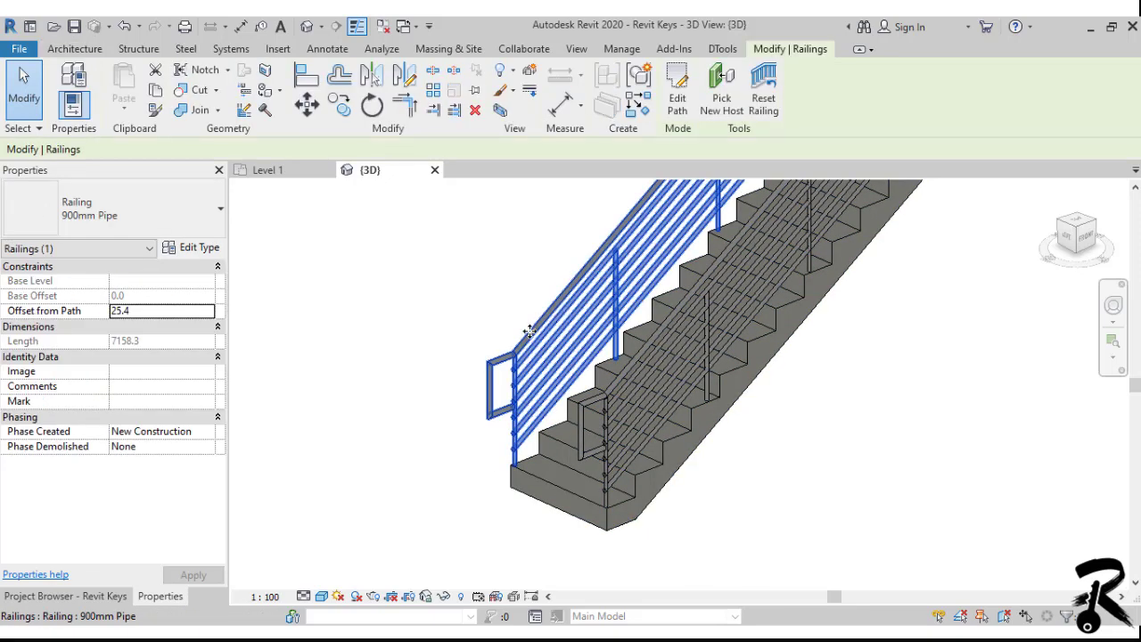
key(Escape)
key(Tab)
click(494, 389)
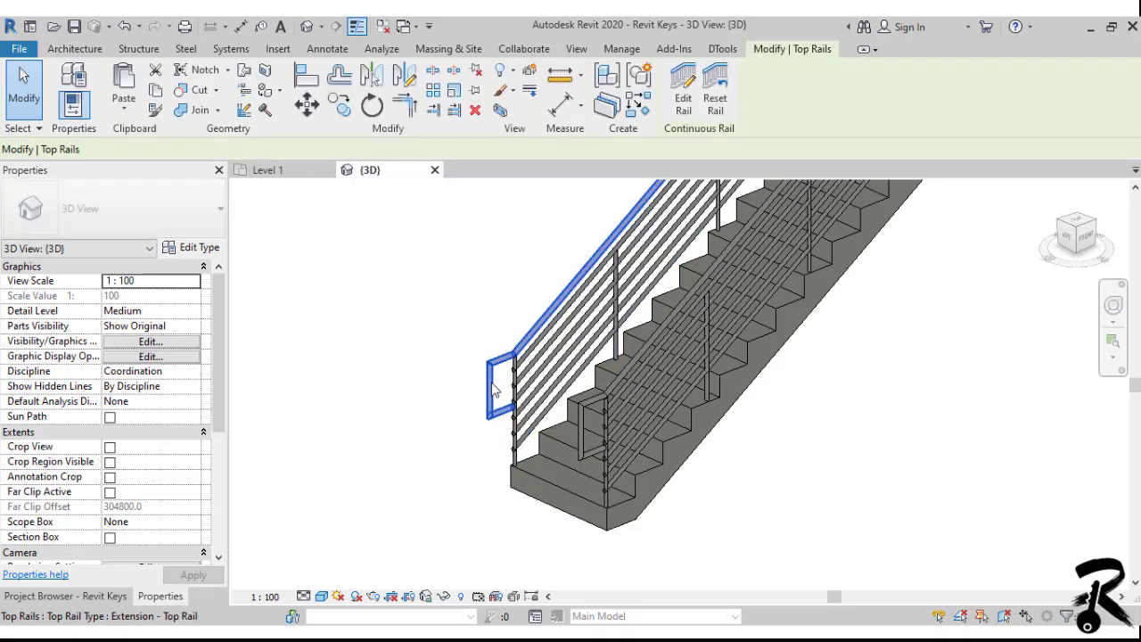
scroll(495, 390, up, 1)
scroll(494, 390, up, 2)
middle_drag(499, 387, 490, 335)
Step: Enter Edit Rail mode and zoom in on the rail's bottom end loop
click(681, 104)
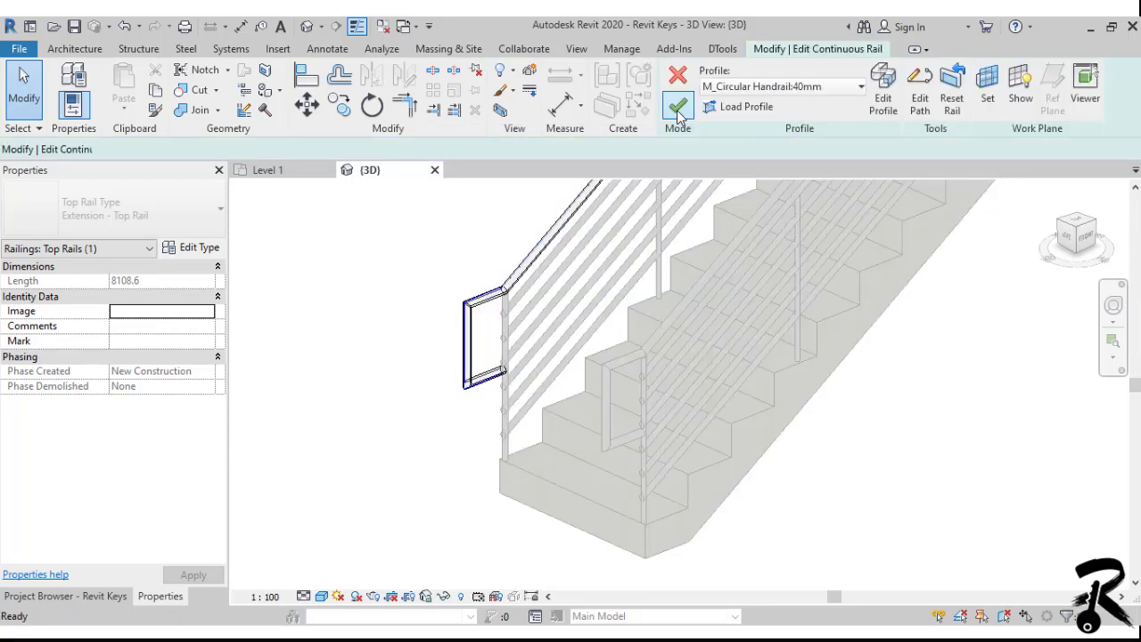
shift+middle_drag(501, 373, 350, 381)
scroll(354, 351, up, 4)
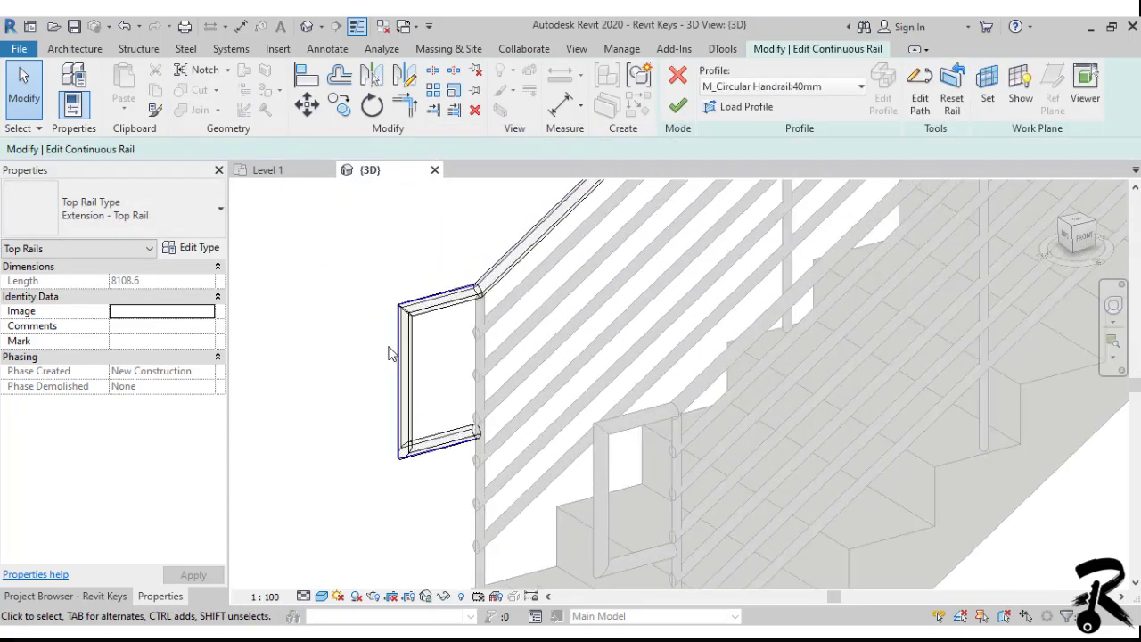
middle_drag(443, 360, 483, 370)
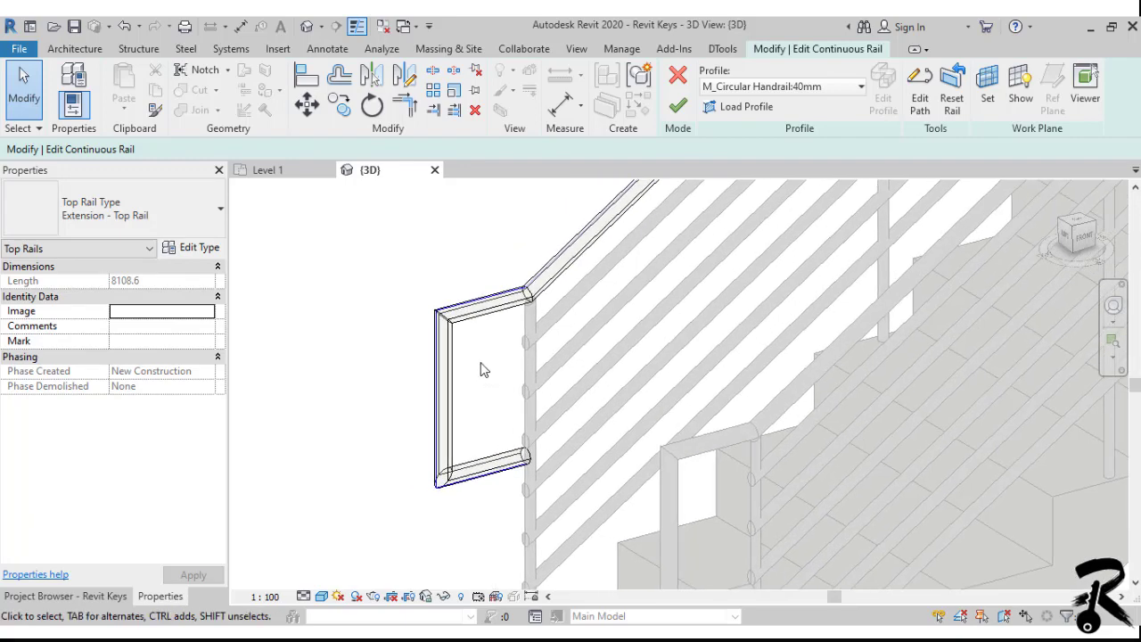
scroll(459, 312, up, 2)
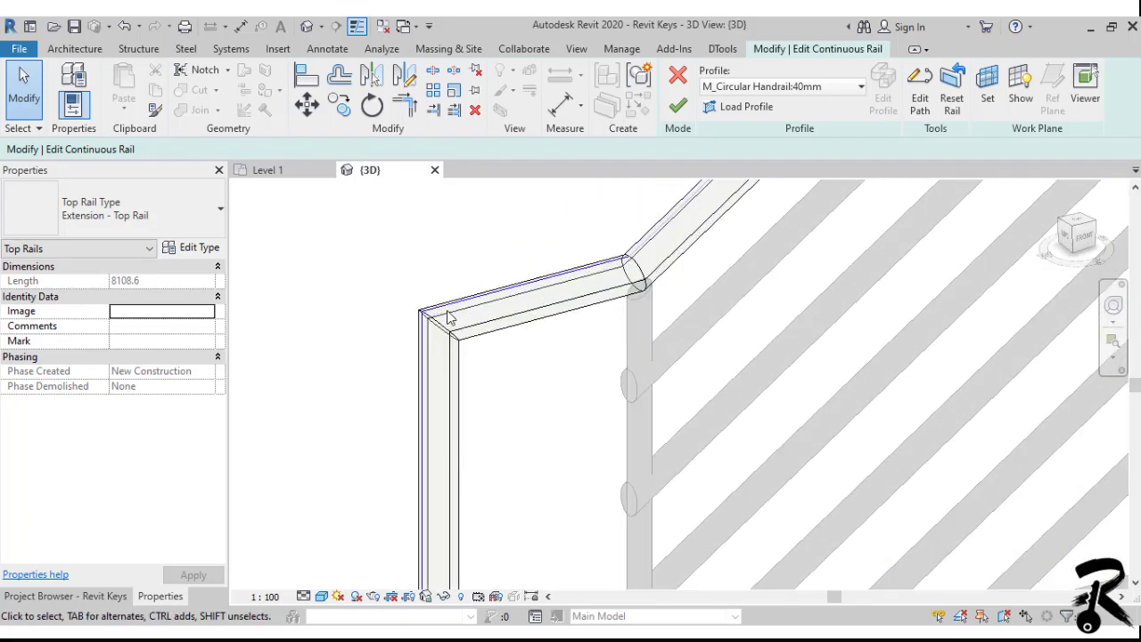
drag(497, 386, 388, 259)
scroll(549, 242, down, 3)
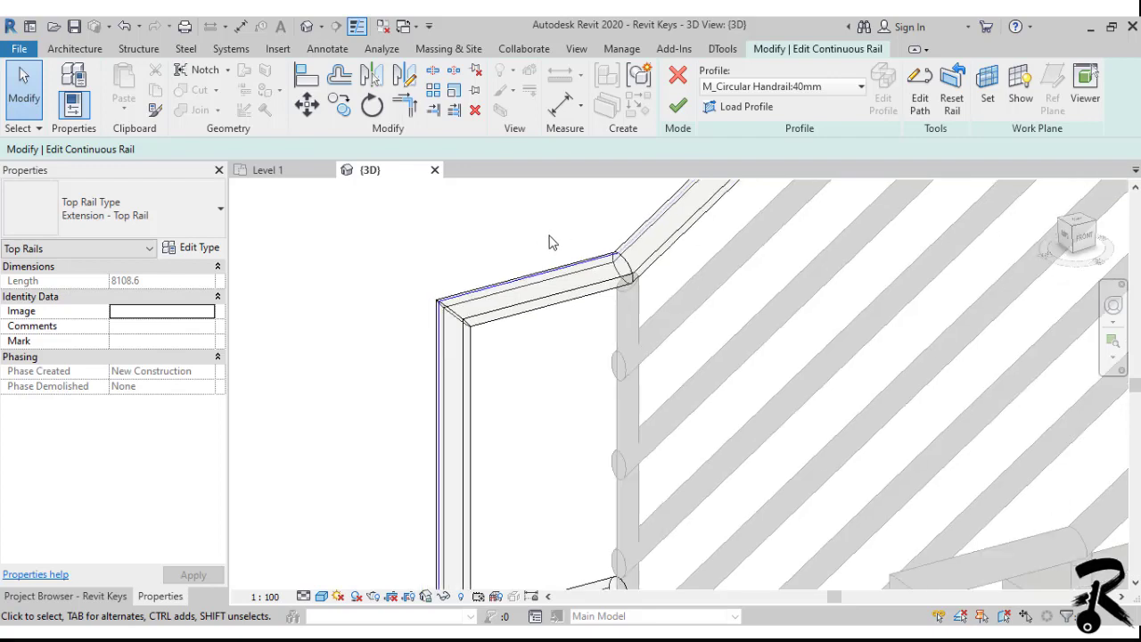
Step: Edit the rail path: draw a start-end-radius arc at the loop corner and shorten the extension line below
click(920, 105)
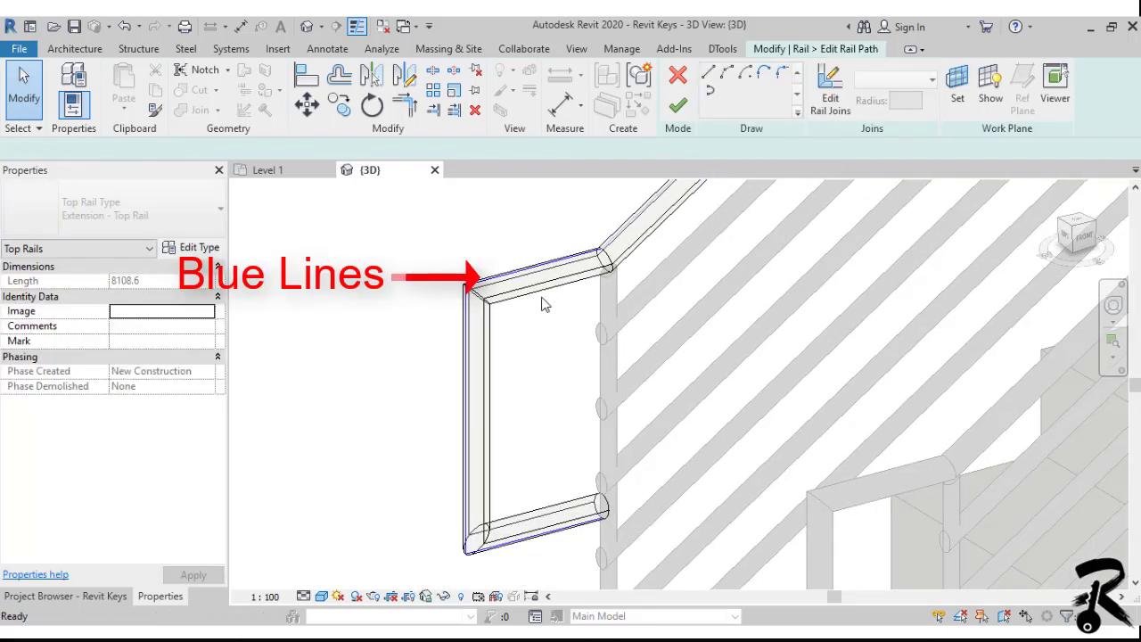
scroll(508, 281, down, 1)
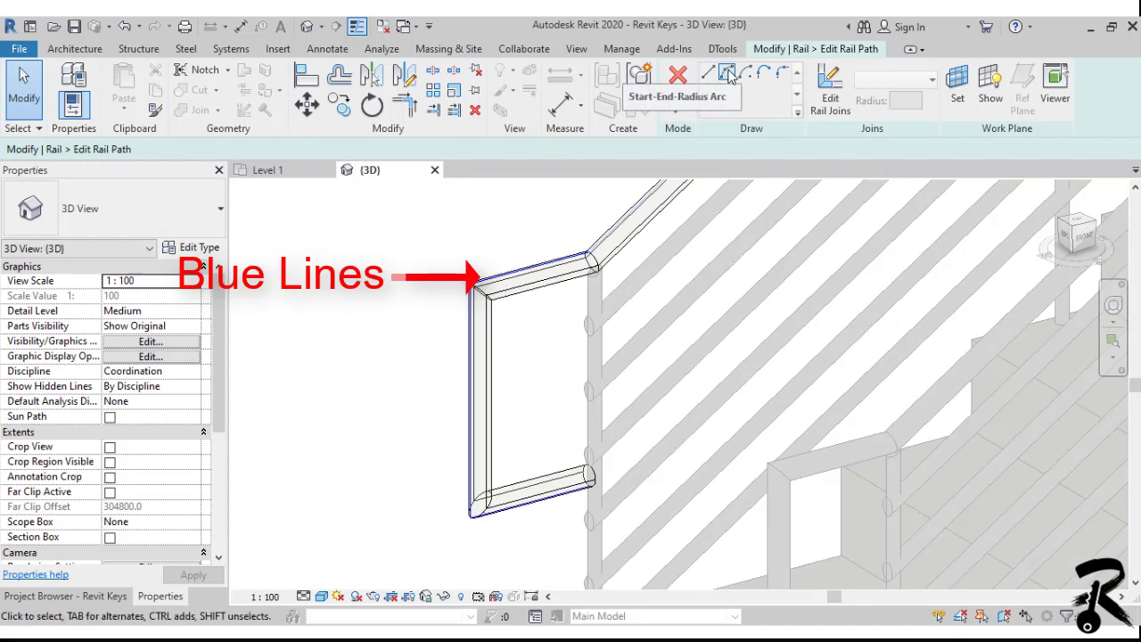
click(727, 73)
click(473, 389)
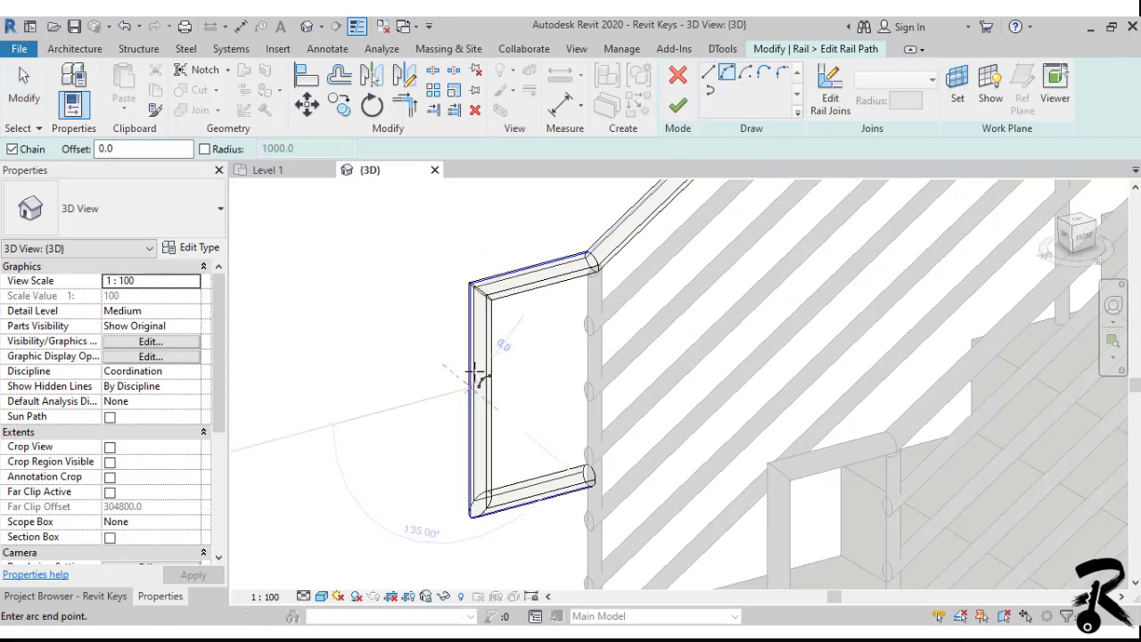
click(500, 290)
scroll(492, 301, up, 1)
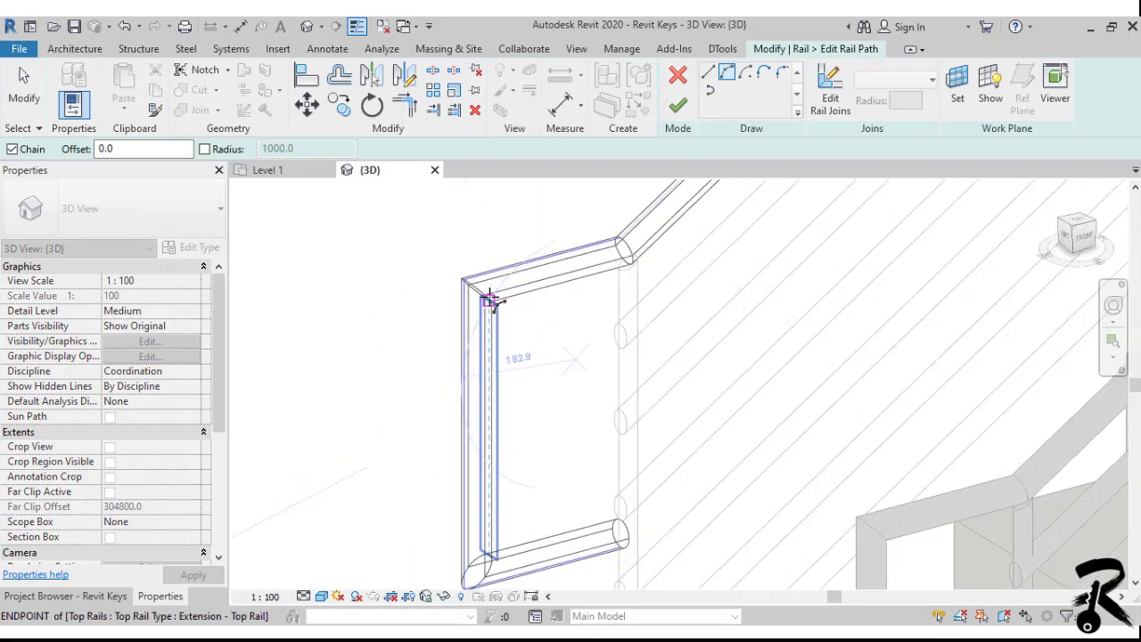
click(486, 299)
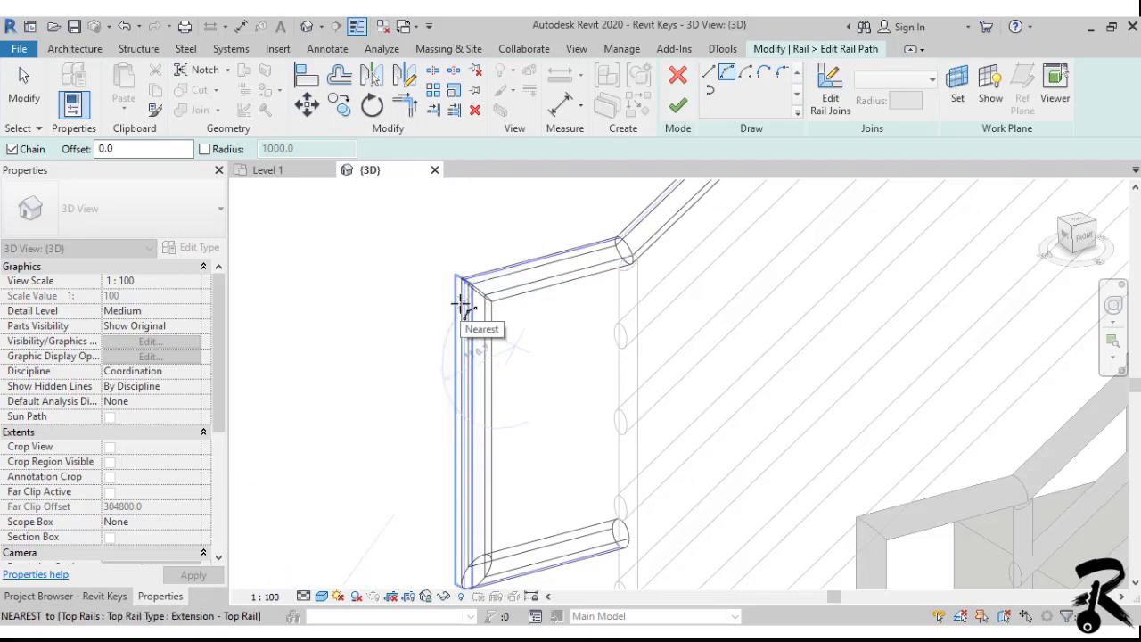
click(463, 306)
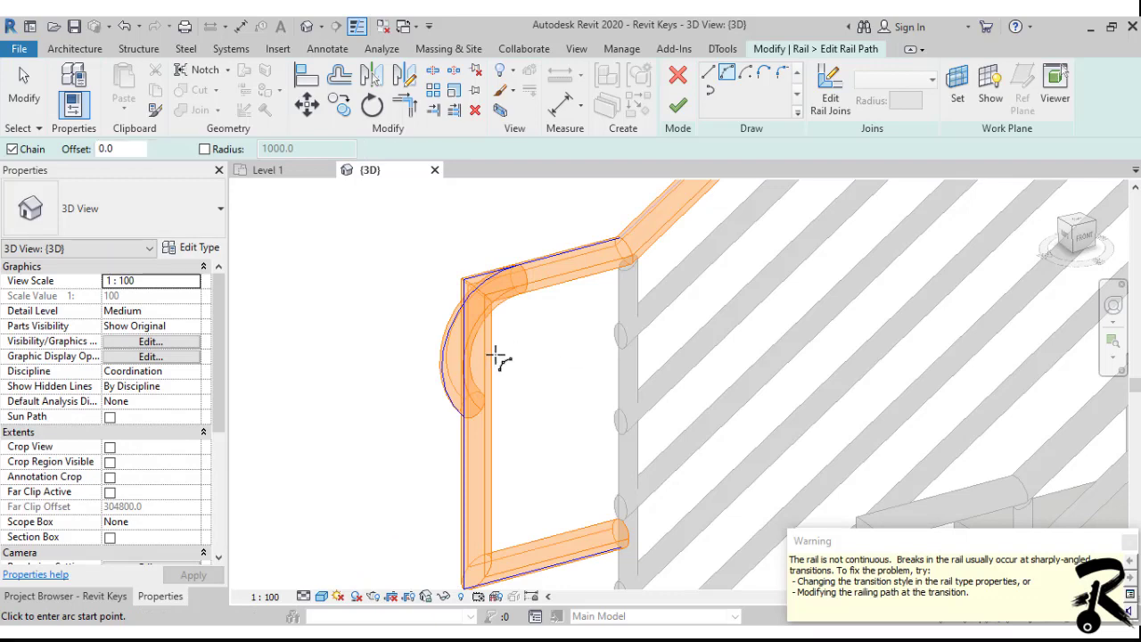
key(Escape)
key(Escape)
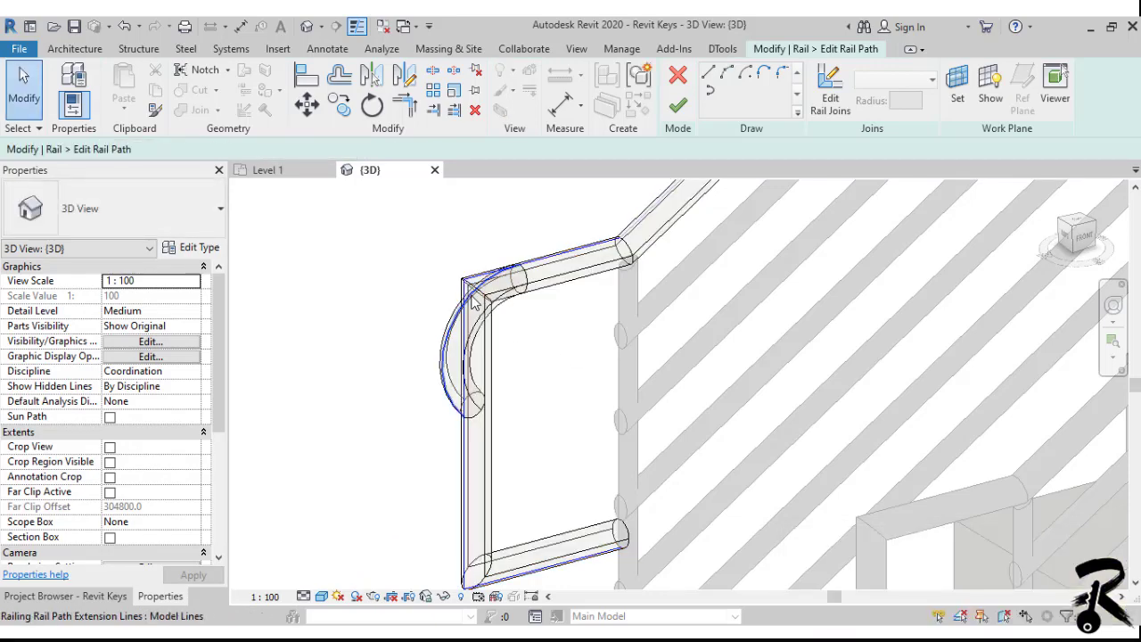
click(474, 304)
drag(463, 282, 532, 423)
Step: Accept splitting the rail path and move the extension line's free end onto the rail top
click(841, 604)
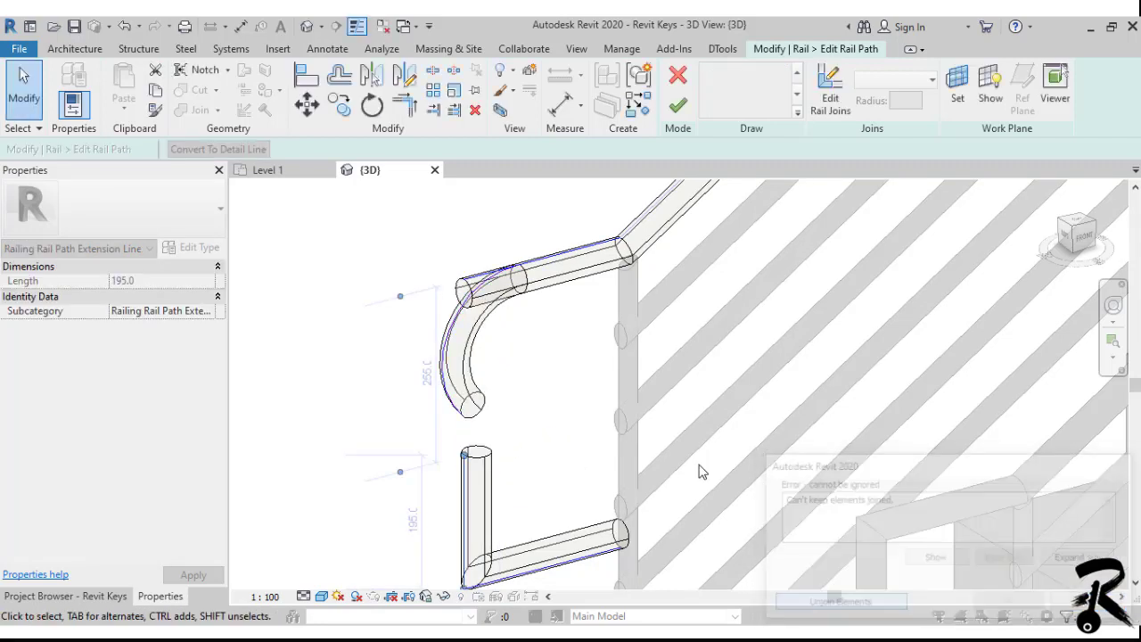
click(573, 347)
drag(400, 296, 503, 273)
shift+middle_drag(544, 395, 461, 328)
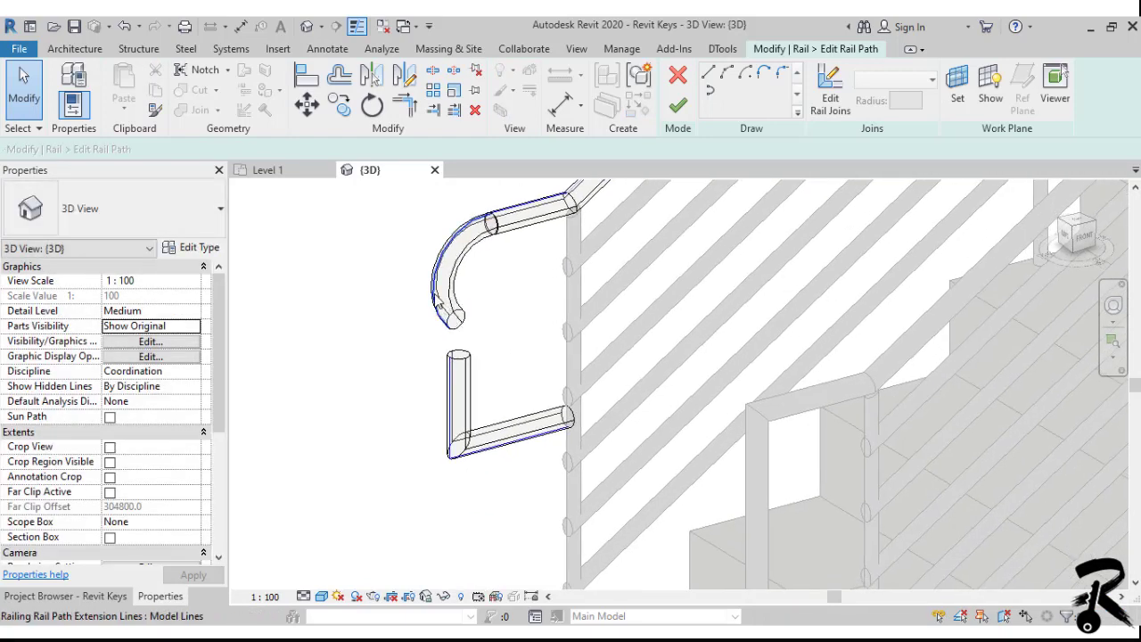
Step: Shorten the arc by moving its end, then stretch the vertical line up to meet it
click(453, 324)
drag(450, 337, 417, 287)
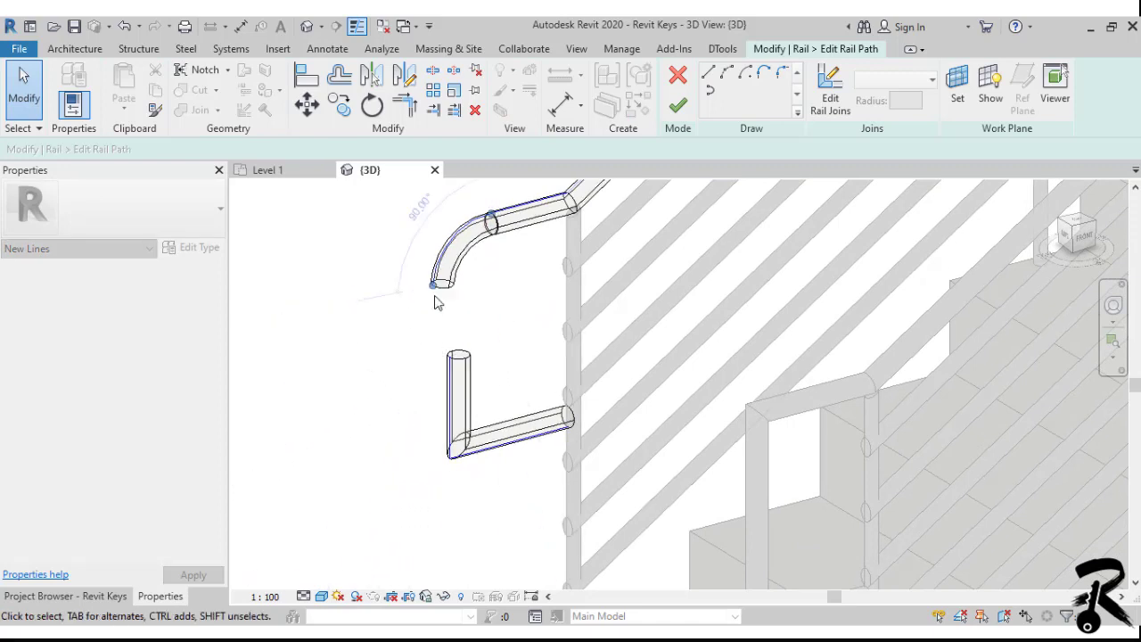
click(471, 383)
click(428, 391)
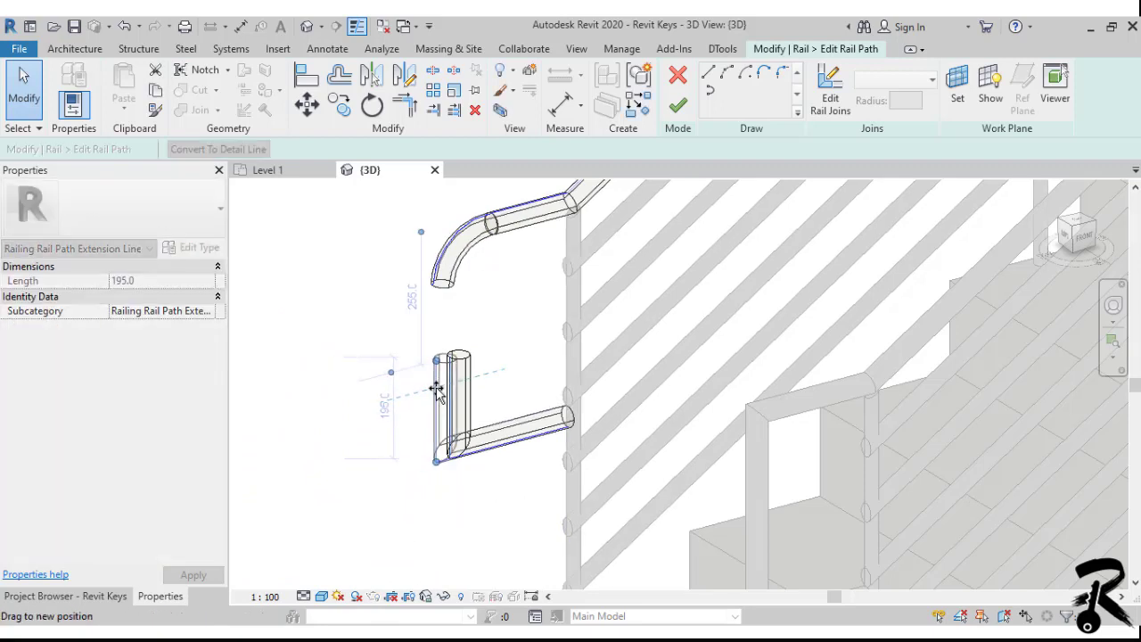
drag(430, 392, 432, 294)
Step: Shorten the vertical extension line from its bottom end to 220.0
key(Escape)
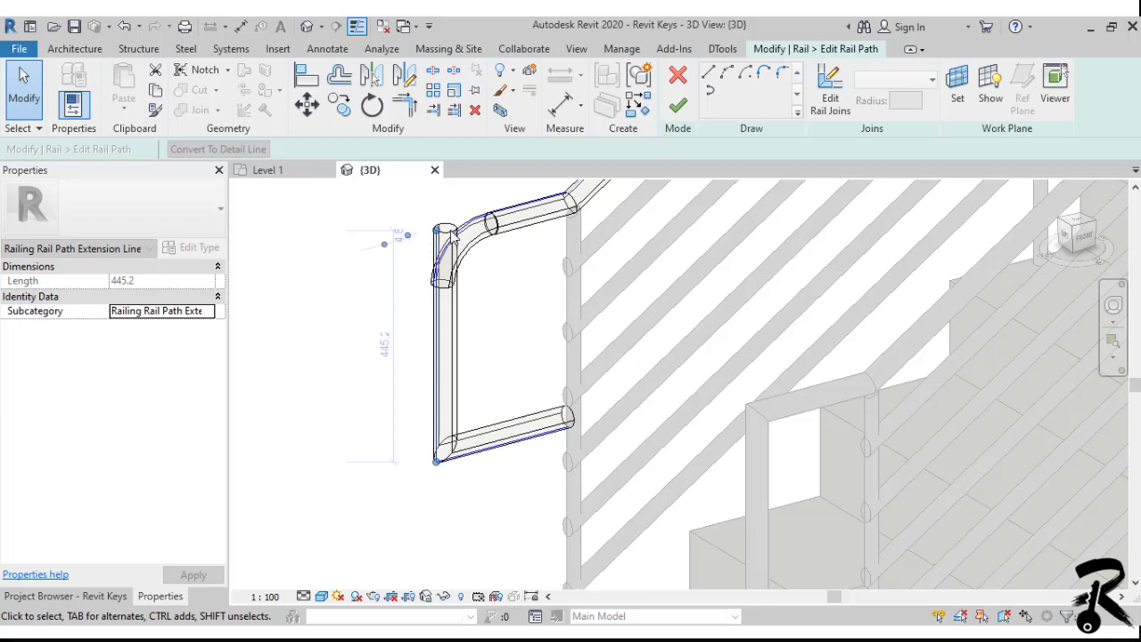
key(Escape)
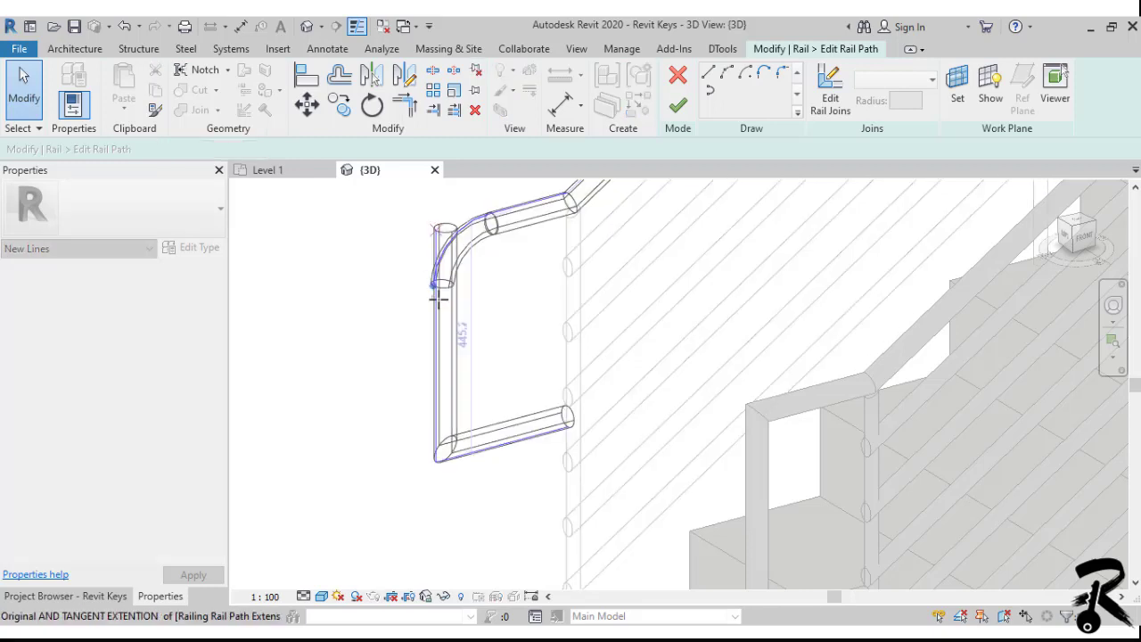
click(438, 294)
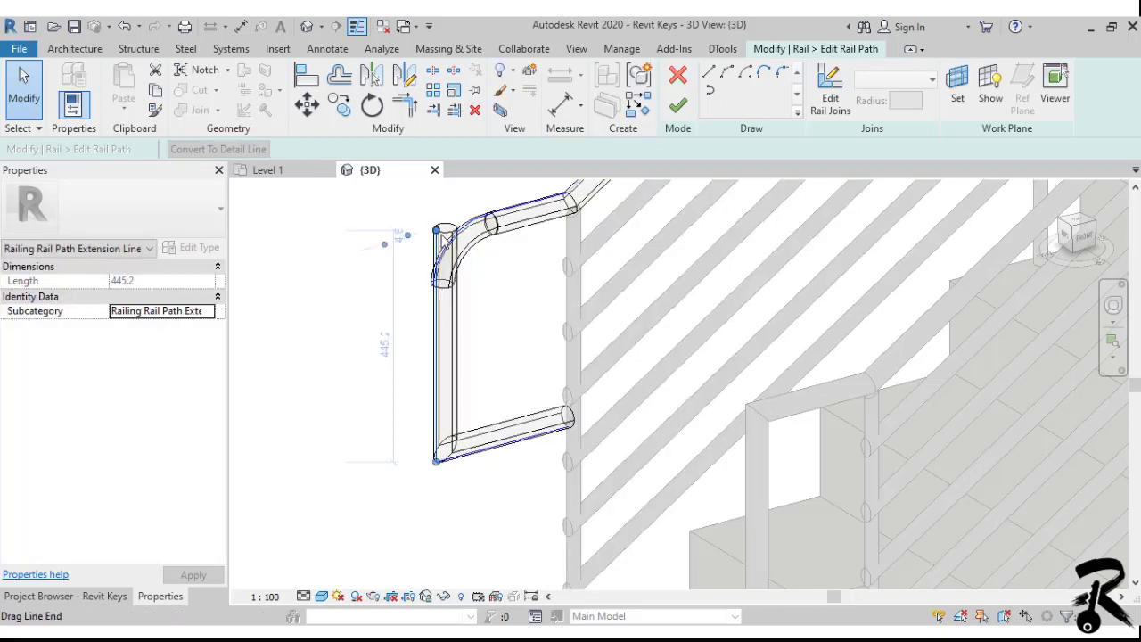
key(Escape)
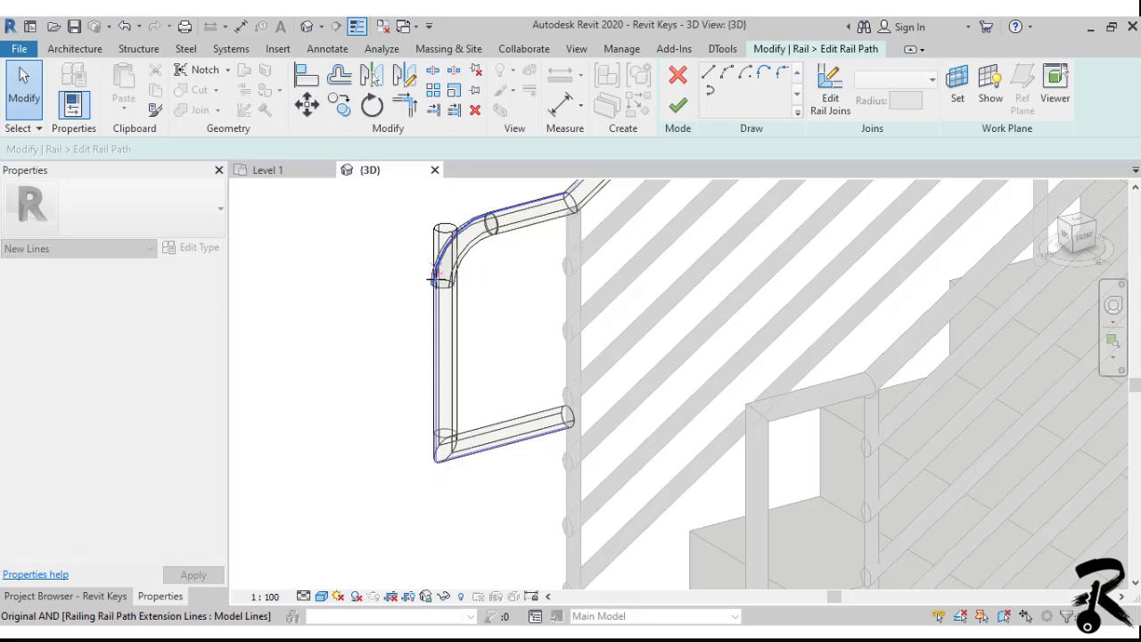
click(437, 278)
drag(437, 461, 436, 376)
Step: Nudge the vertical return segment and extend it down to the lower rail
click(436, 385)
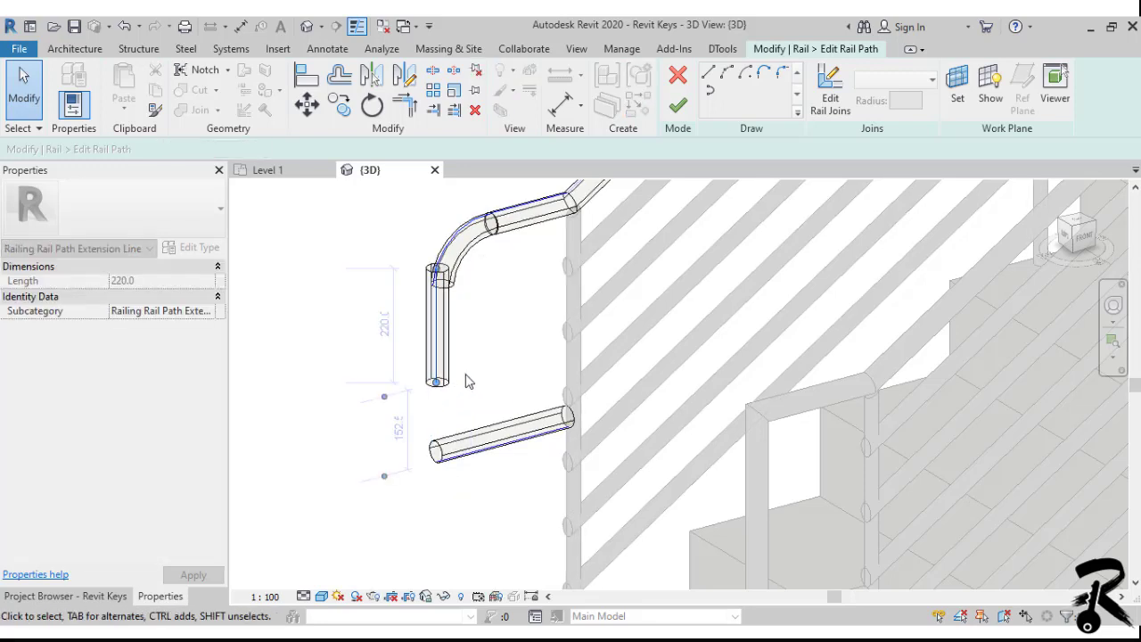
shift+middle_drag(466, 382, 436, 314)
drag(437, 313, 442, 257)
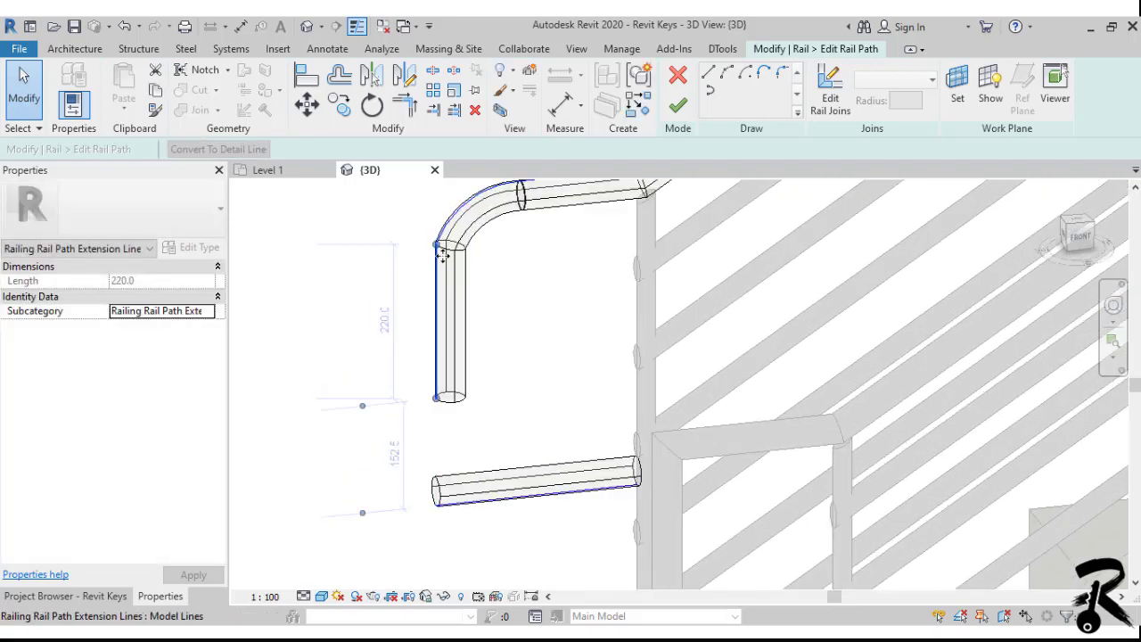
drag(438, 403, 435, 485)
click(507, 499)
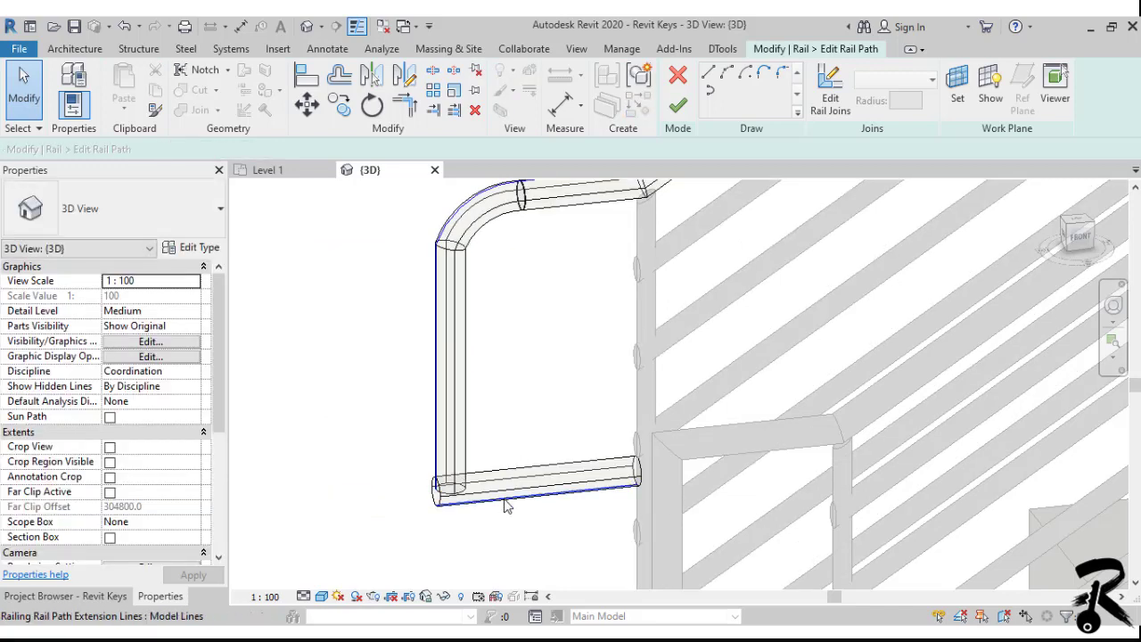
Step: Raise the vertical return's bottom end and shorten the lower extension to 175.0
click(453, 508)
drag(454, 508, 471, 501)
click(460, 508)
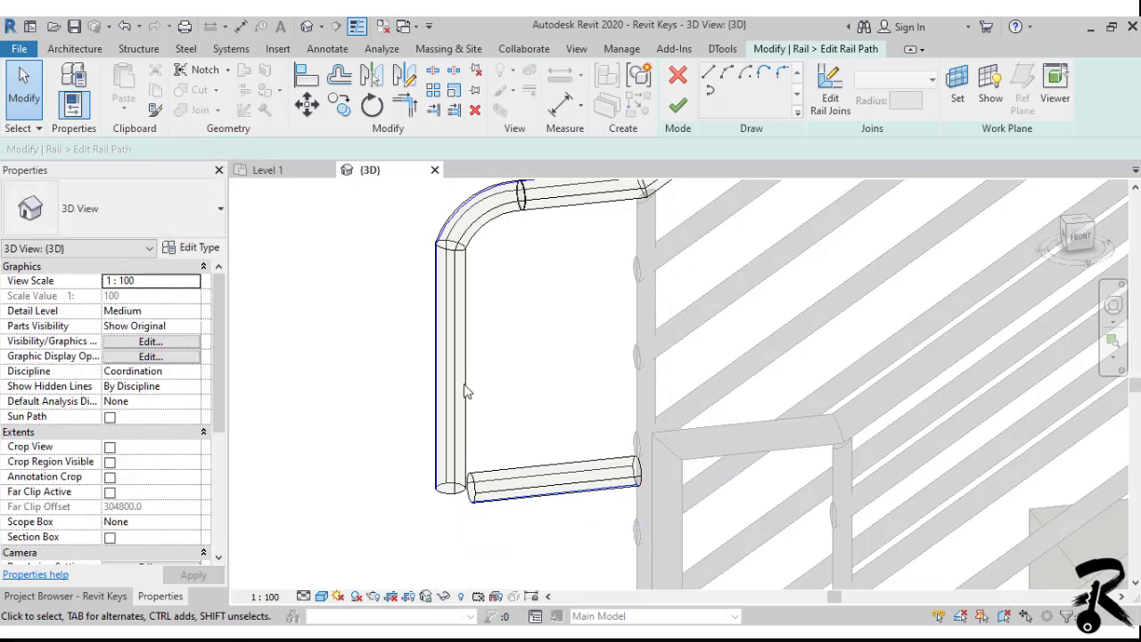
drag(437, 496, 440, 418)
click(474, 505)
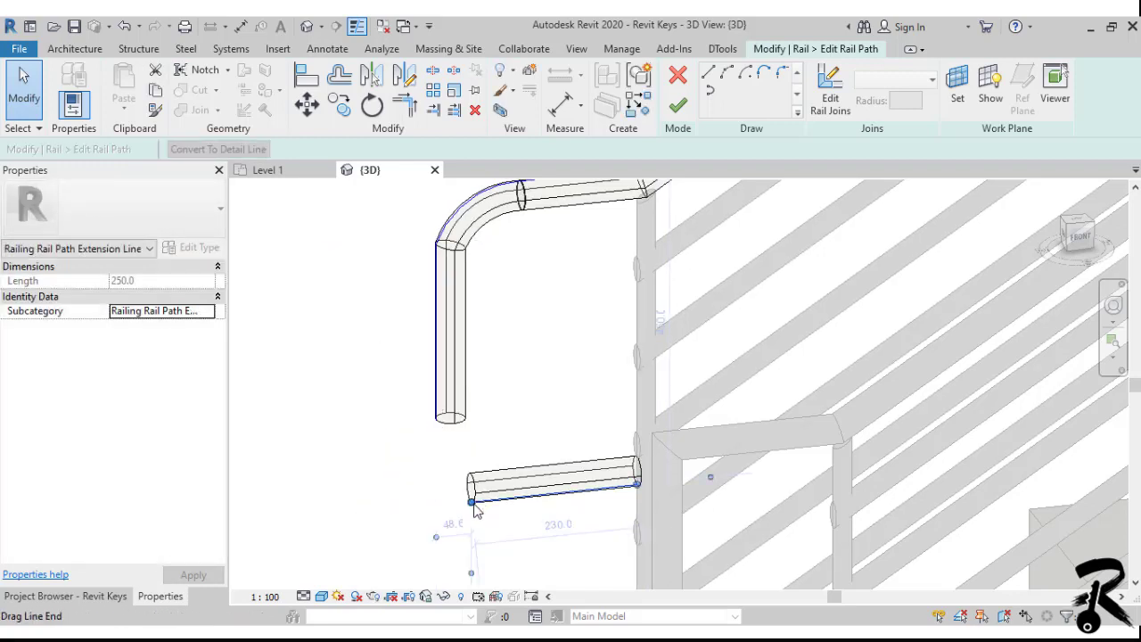
drag(504, 497, 539, 387)
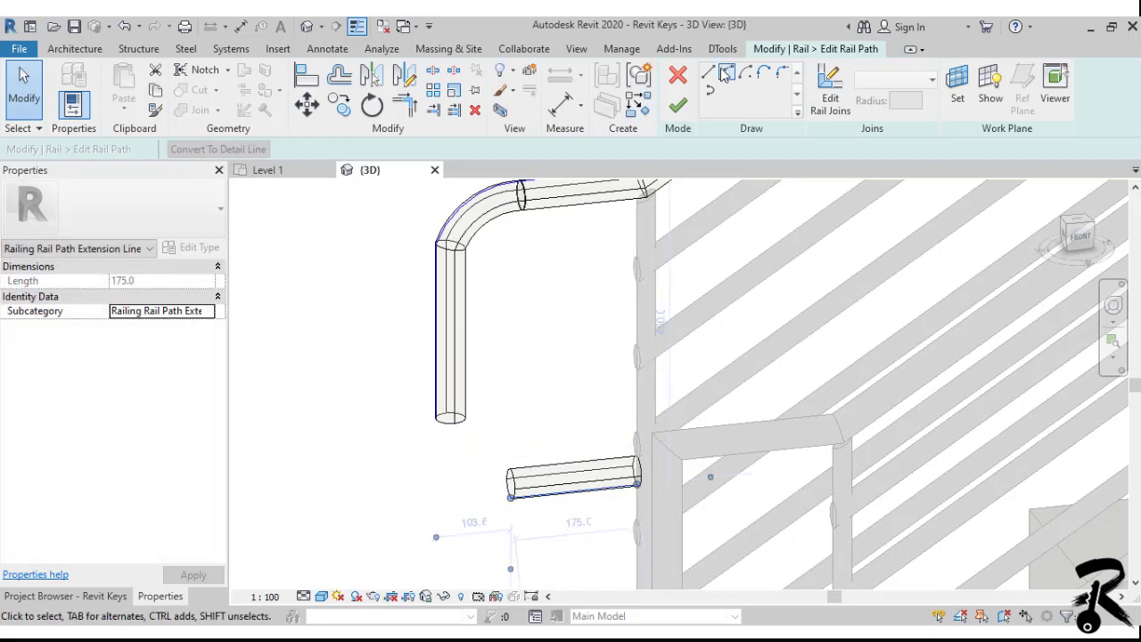
Step: Draw a Start-End-Radius arc from the vertical return's bottom to the lower extension's end
click(728, 77)
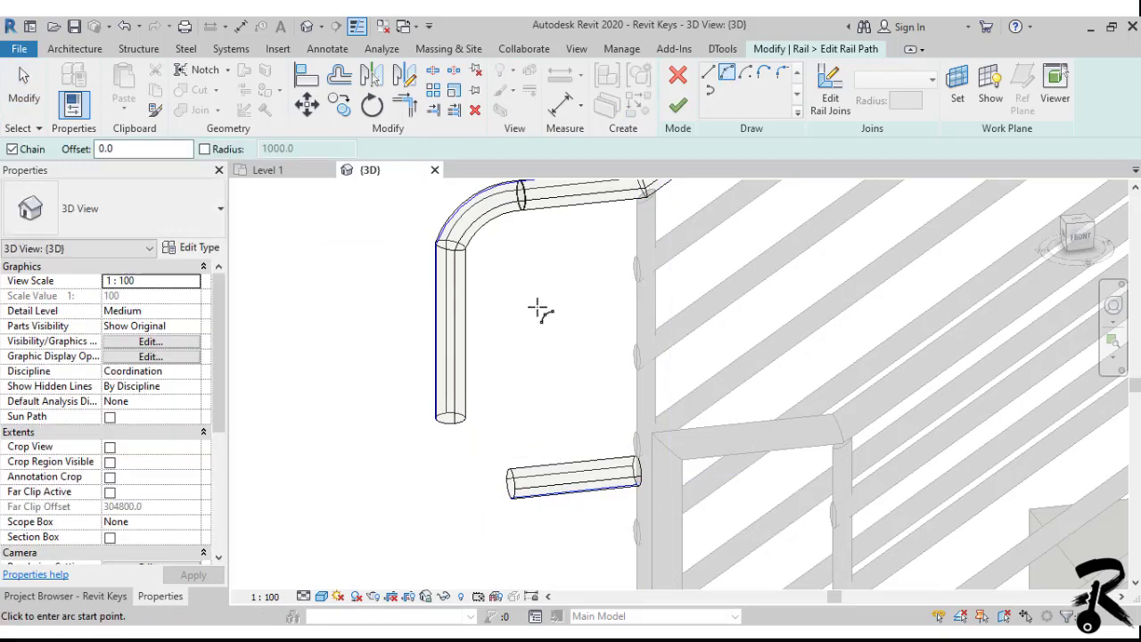
click(436, 415)
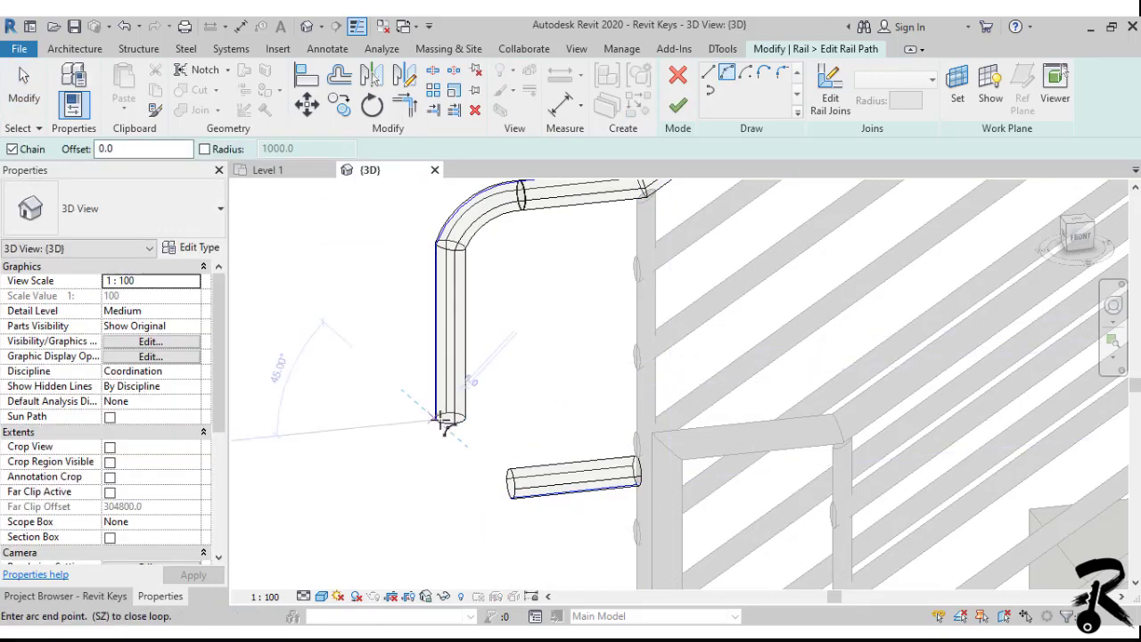
click(510, 498)
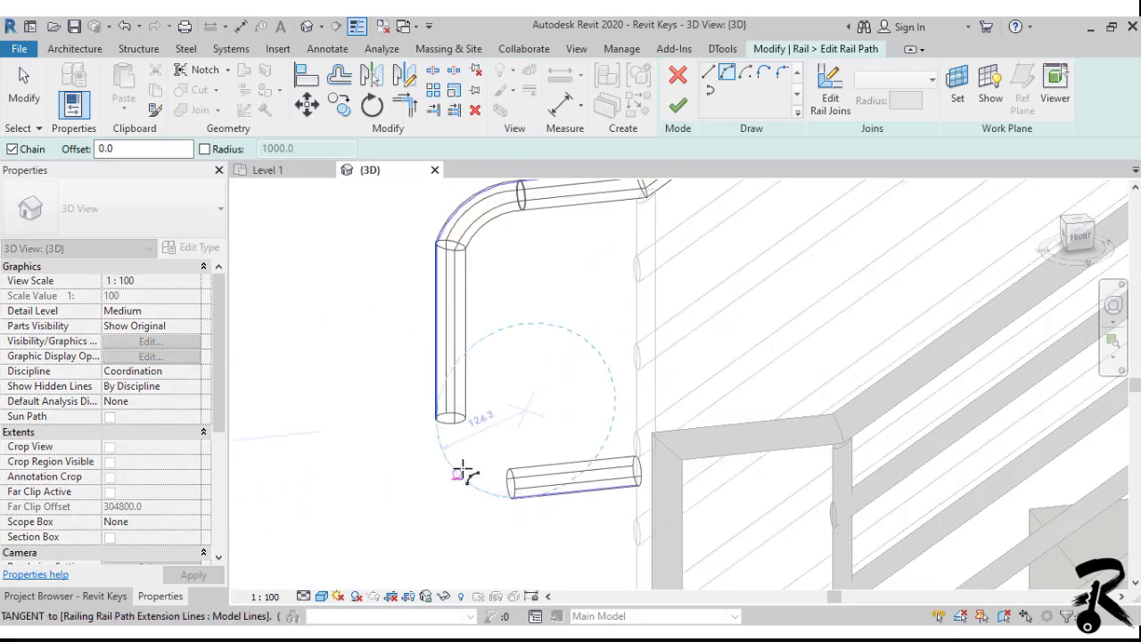
click(463, 473)
key(Escape)
key(Escape)
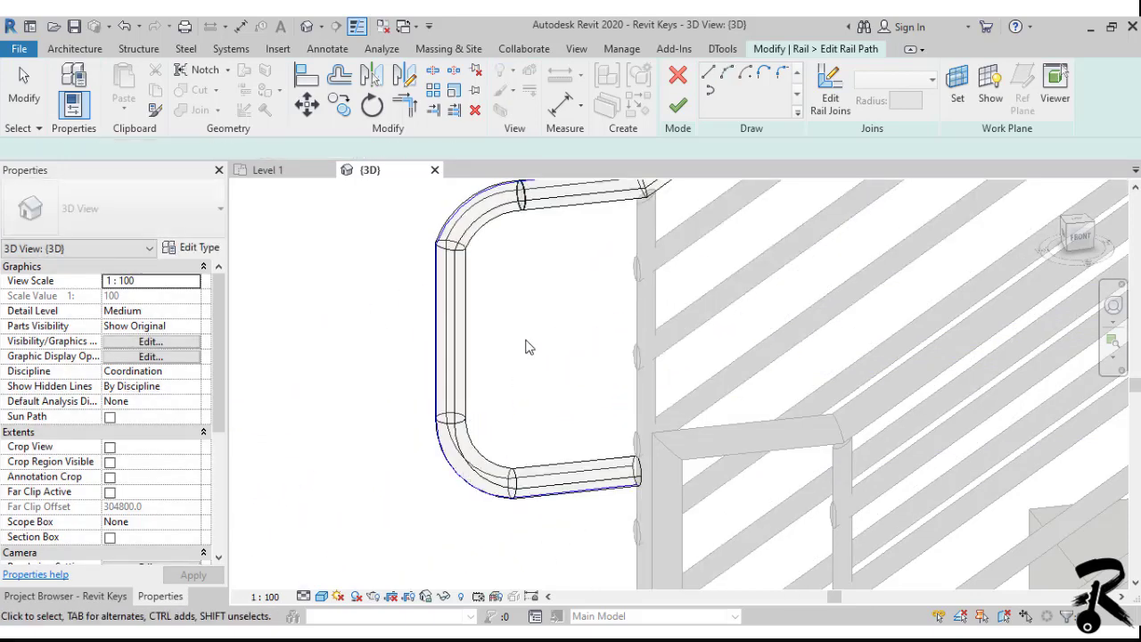
Step: Finish both Edit Rail Path and Edit Continuous Rail, then deselect and reframe the stair
scroll(531, 340, down, 2)
mouse_move(539, 340)
shift+middle_down()
mouse_move(472, 333)
mouse_move(532, 360)
shift+middle_up()
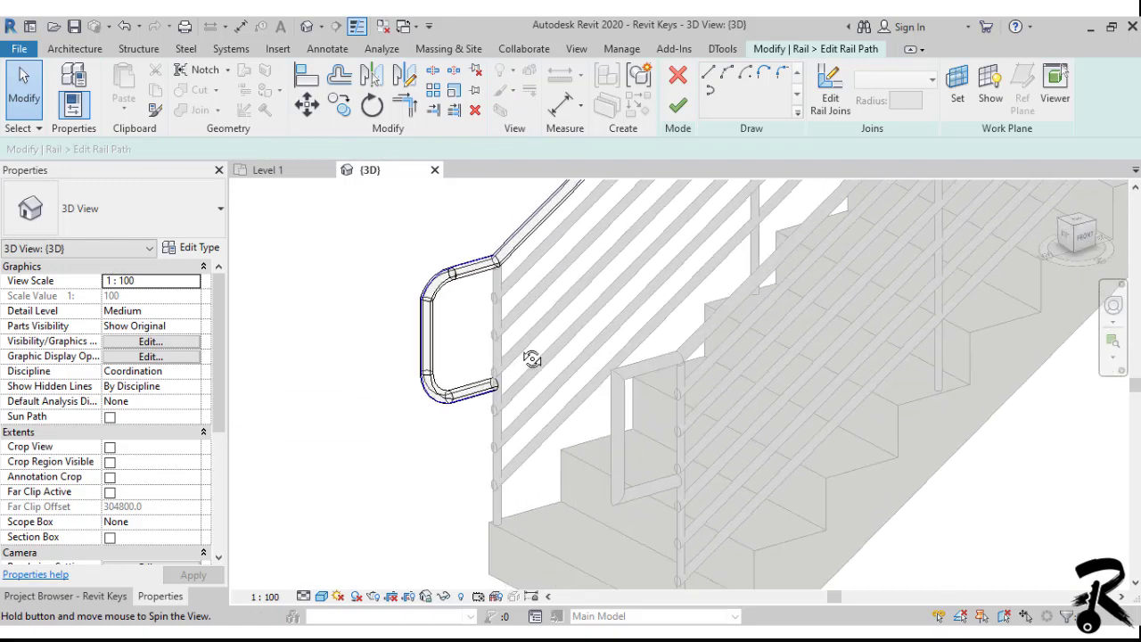
click(680, 107)
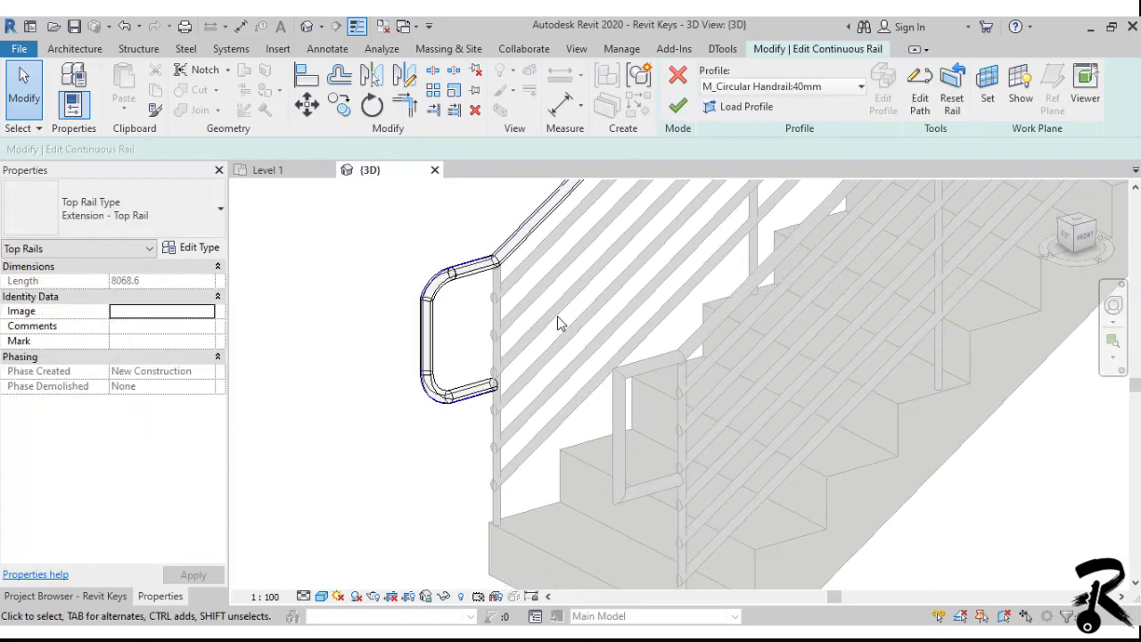
click(680, 107)
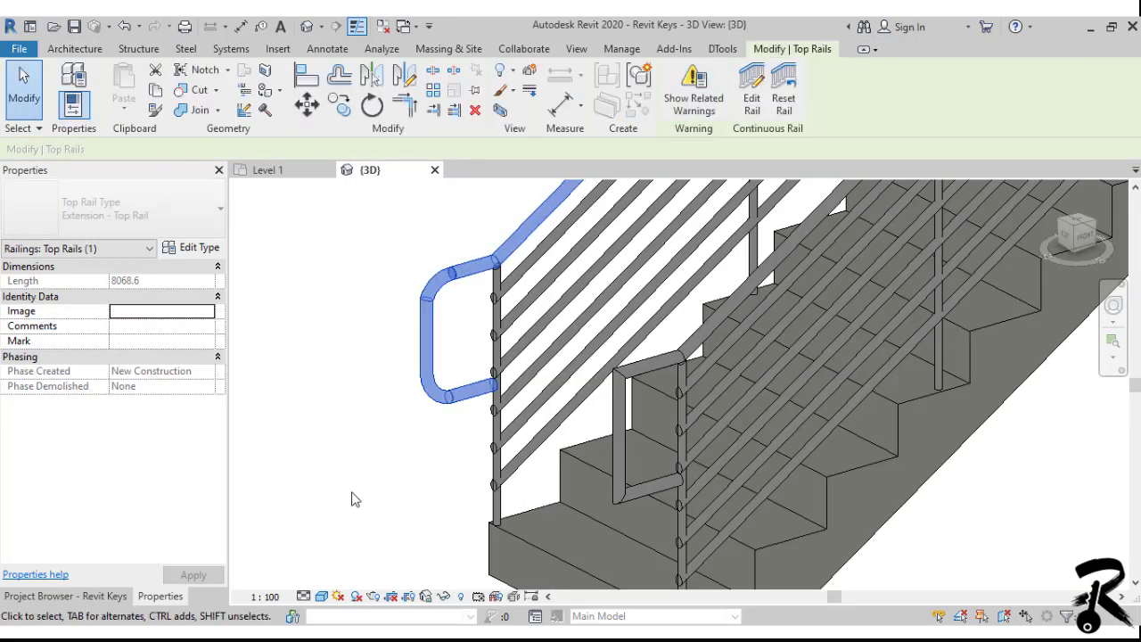
click(433, 437)
middle_drag(433, 479, 426, 444)
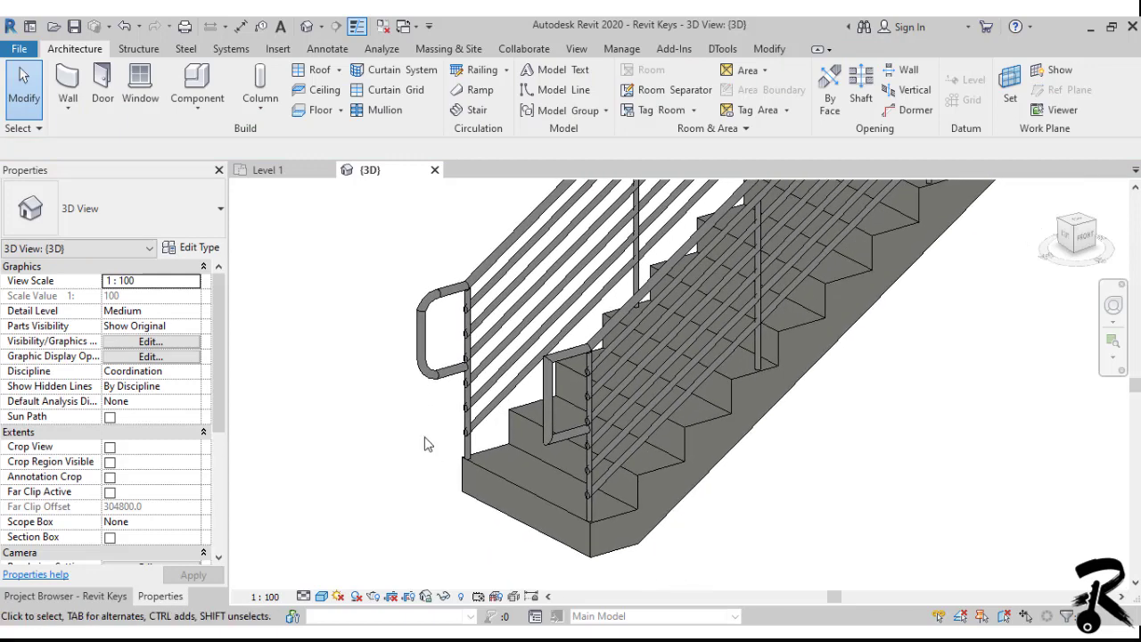
scroll(601, 398, down, 3)
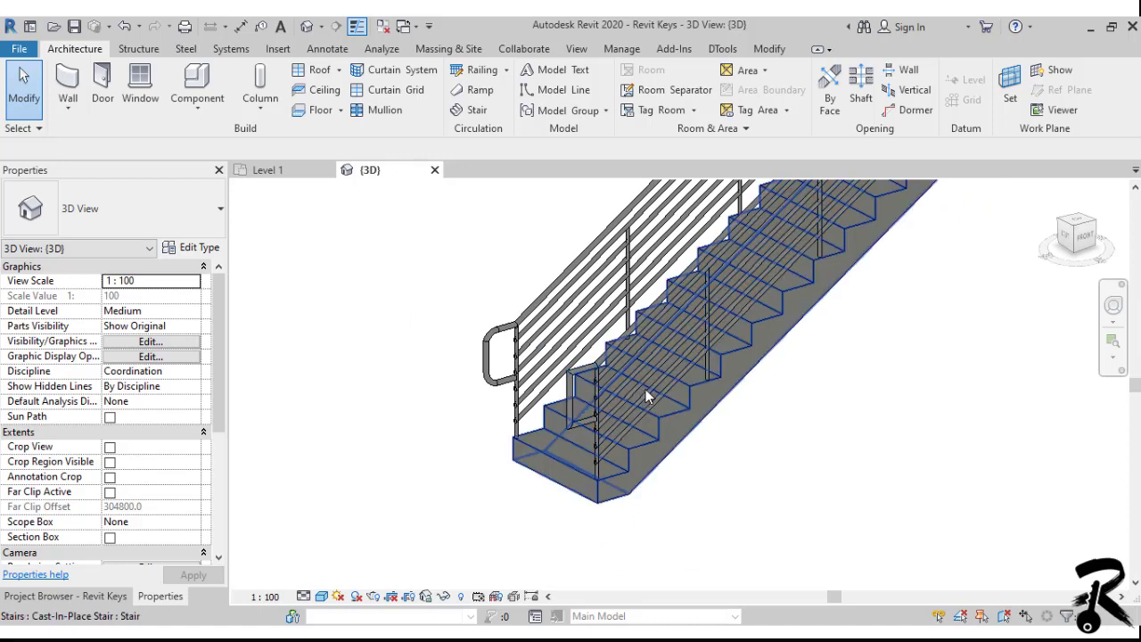
scroll(639, 343, up, 2)
Step: Open the second railing's top rail in Edit Rail Path mode
click(634, 327)
shift+middle_drag(635, 327, 625, 340)
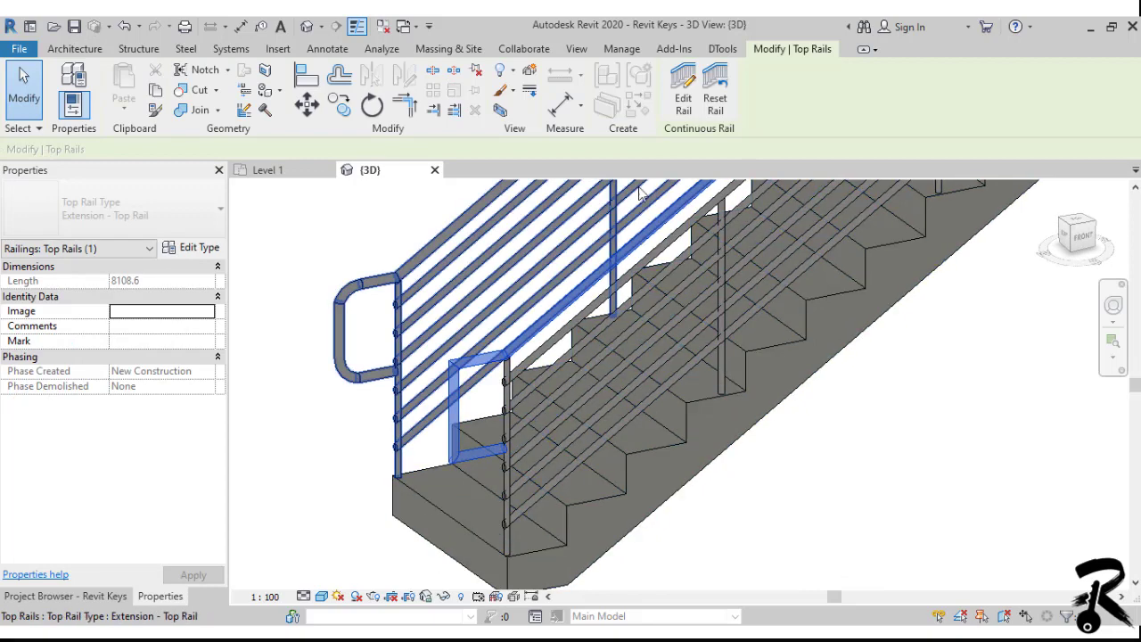
click(692, 107)
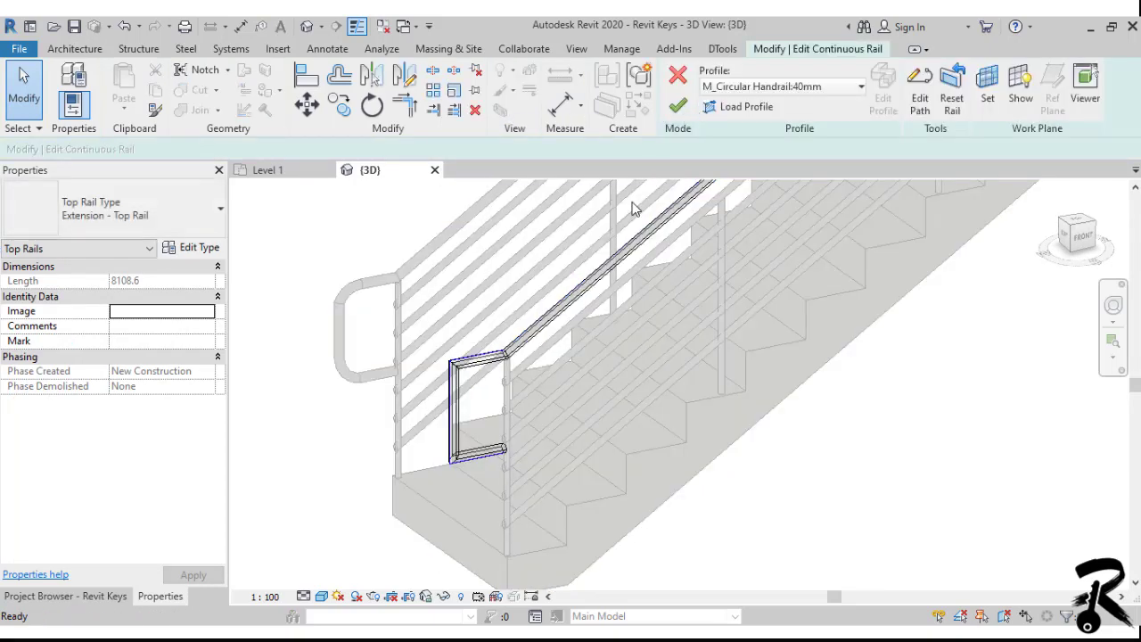
shift+middle_drag(624, 294, 611, 289)
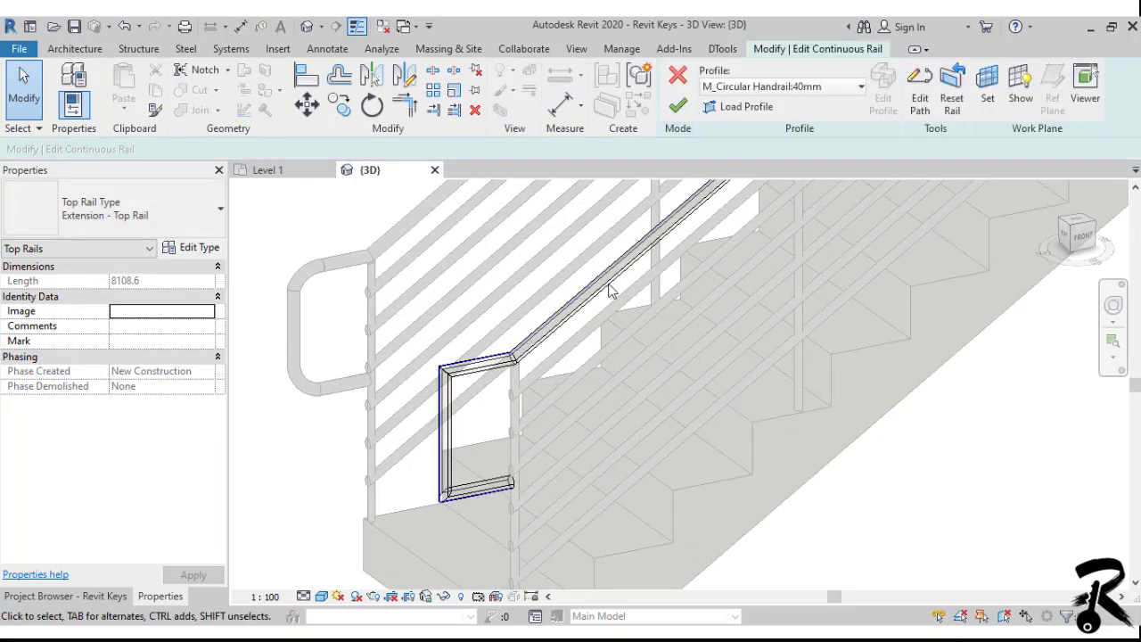
click(921, 107)
mouse_move(598, 365)
middle_down()
mouse_move(636, 359)
mouse_move(683, 330)
middle_up()
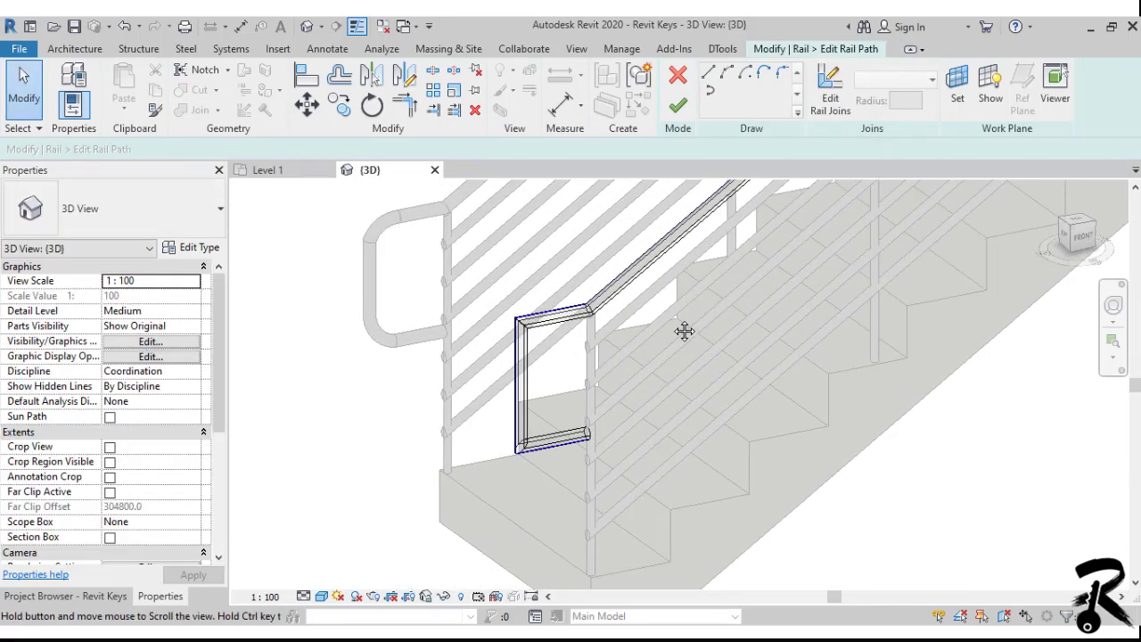
Step: Delete the vertical return line, draw a semicircular Start-End-Radius arc between the rail ends, and finish
click(521, 353)
scroll(520, 350, up, 1)
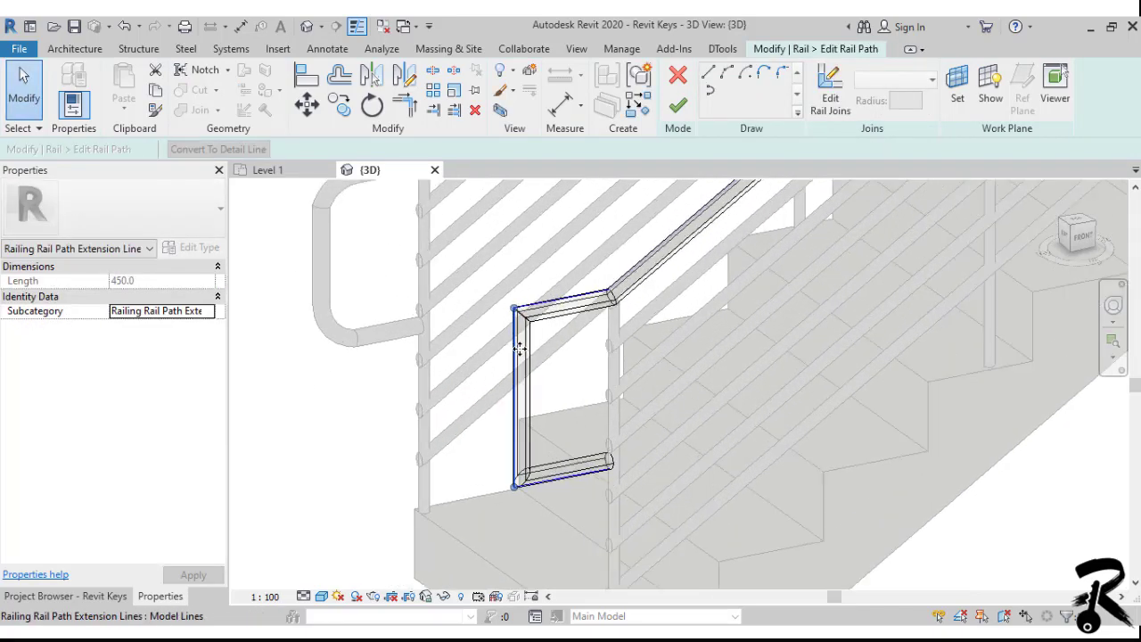
key(Delete)
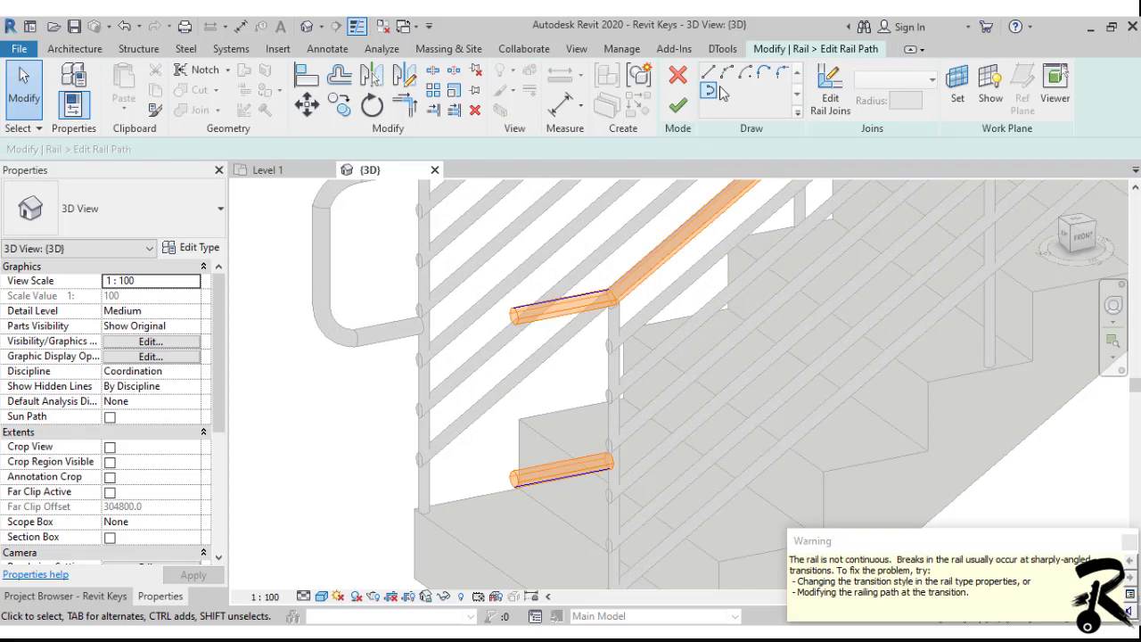
click(727, 75)
click(511, 311)
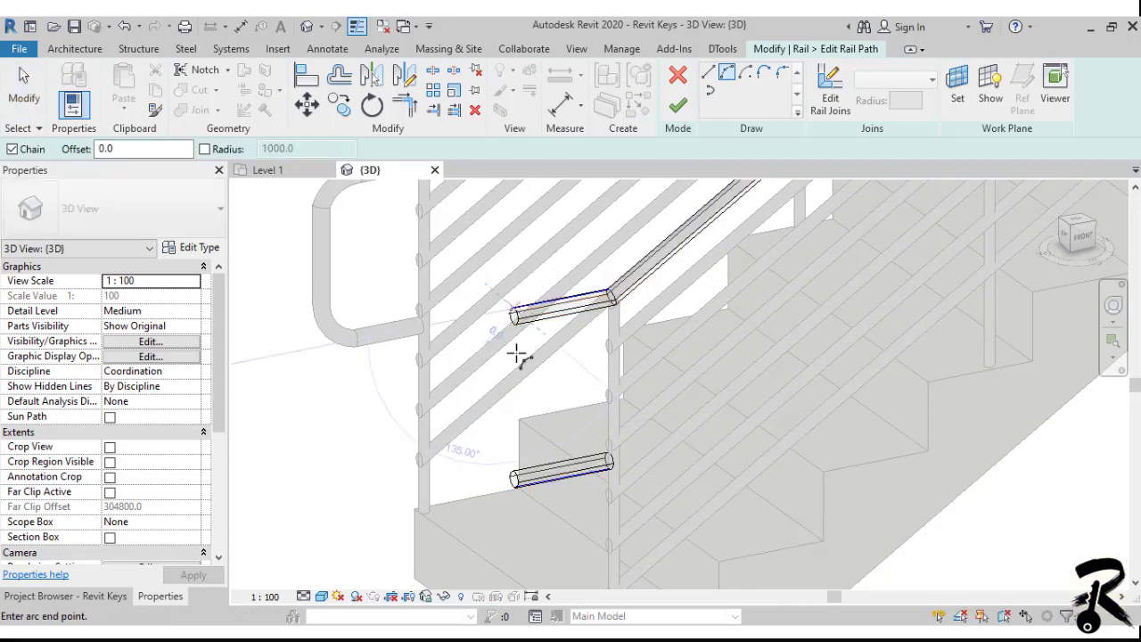
click(512, 482)
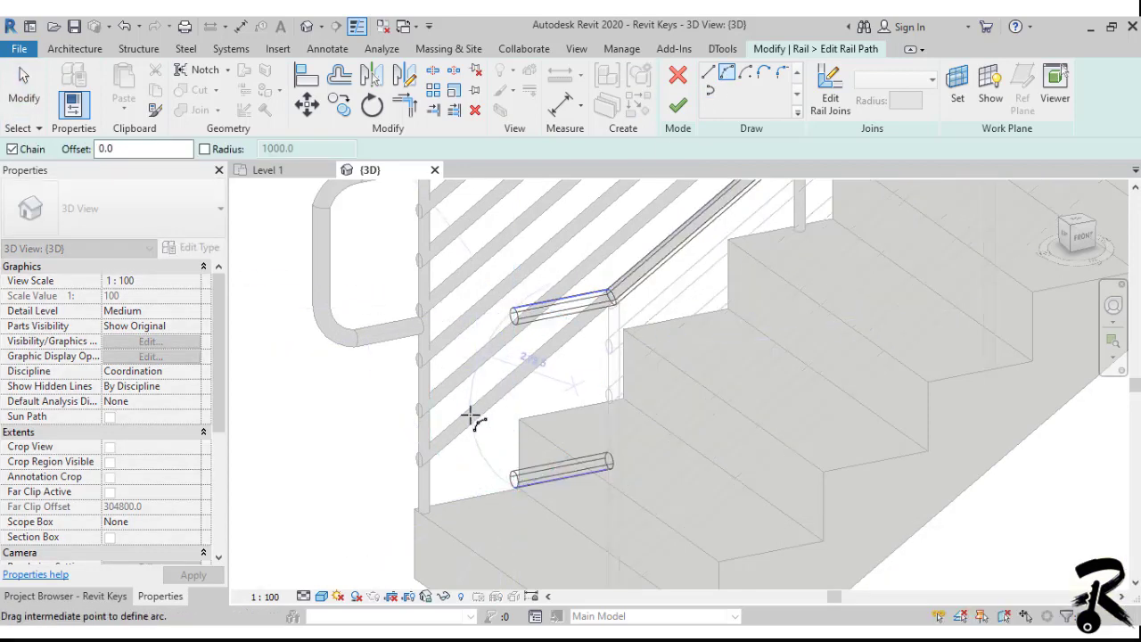
click(457, 419)
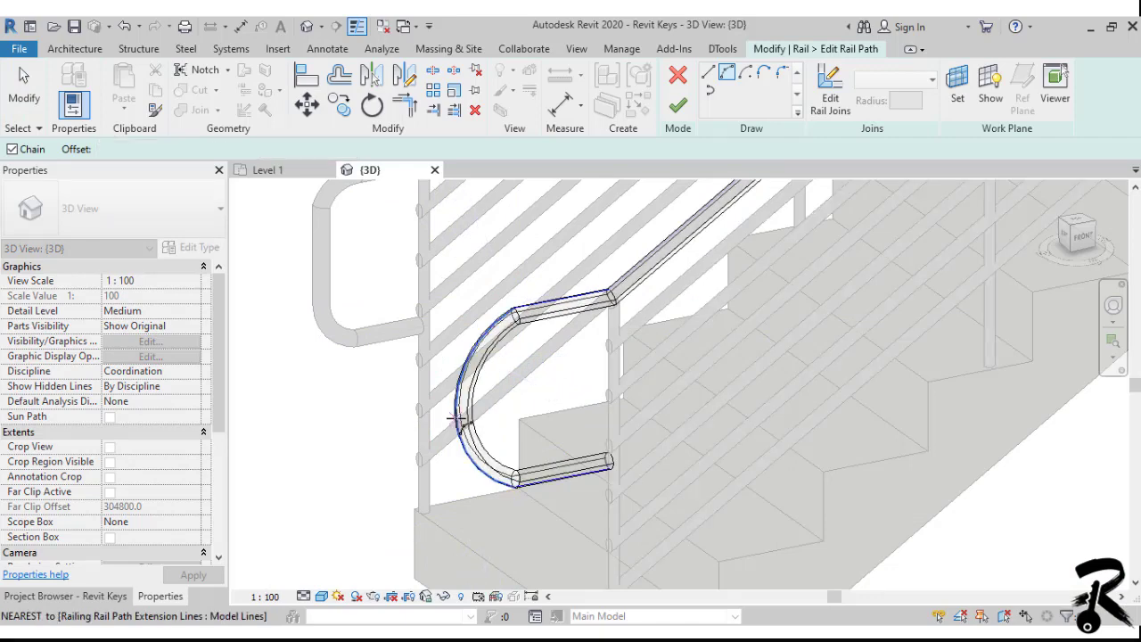
click(678, 105)
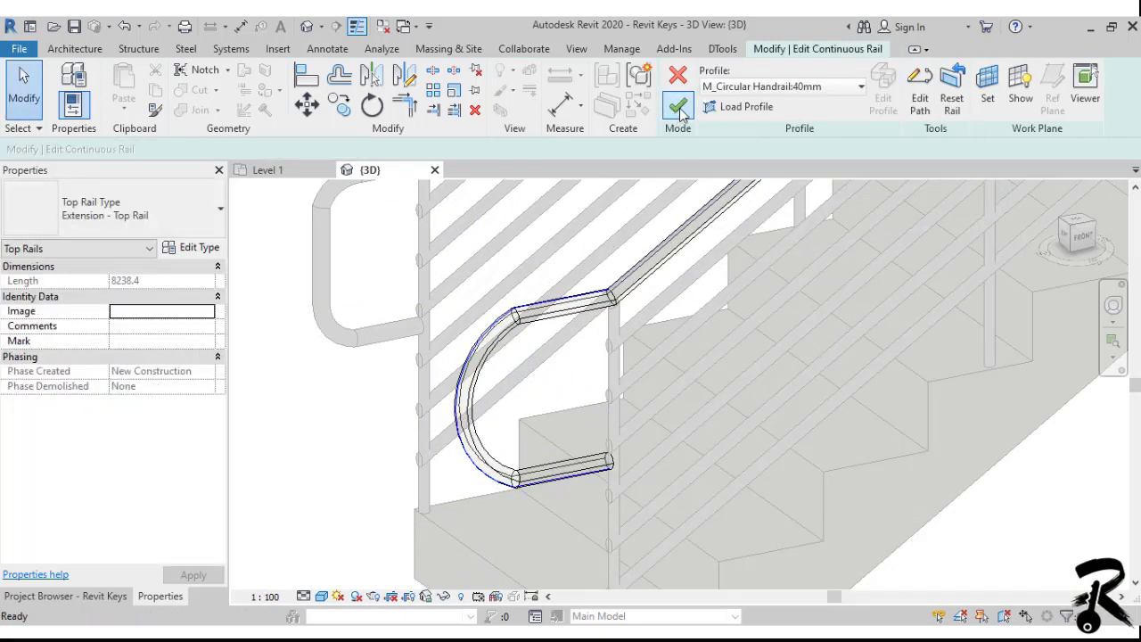
Step: Finish the continuous rail edit, deselect, and view the stair from a left-front angle
click(679, 103)
scroll(805, 443, down, 2)
click(847, 440)
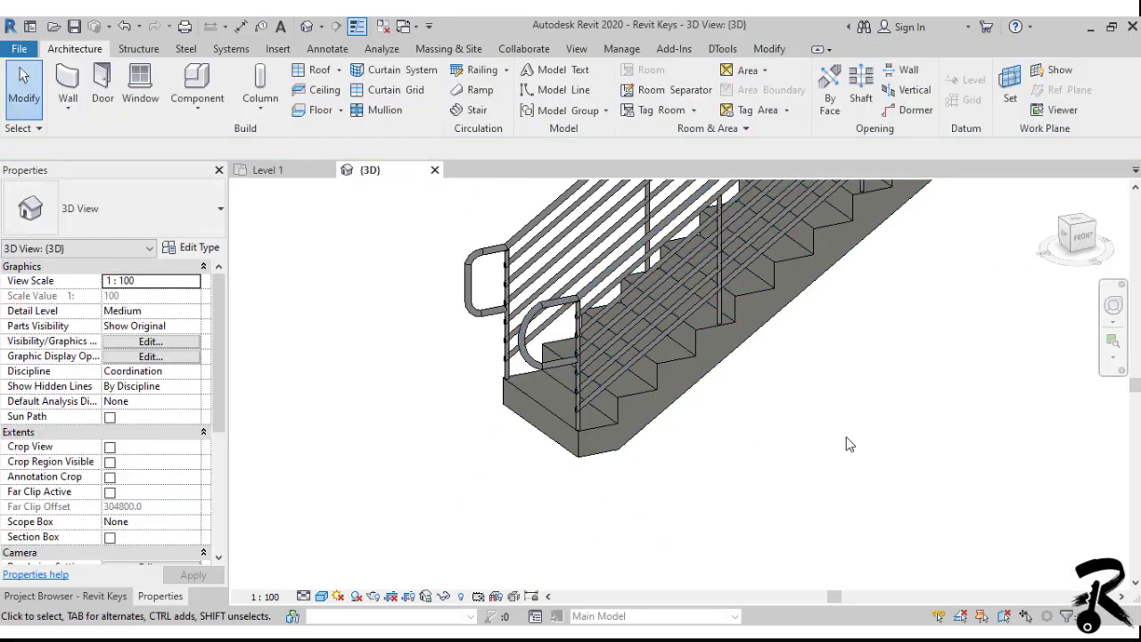
scroll(766, 441, down, 2)
shift+middle_drag(753, 439, 772, 466)
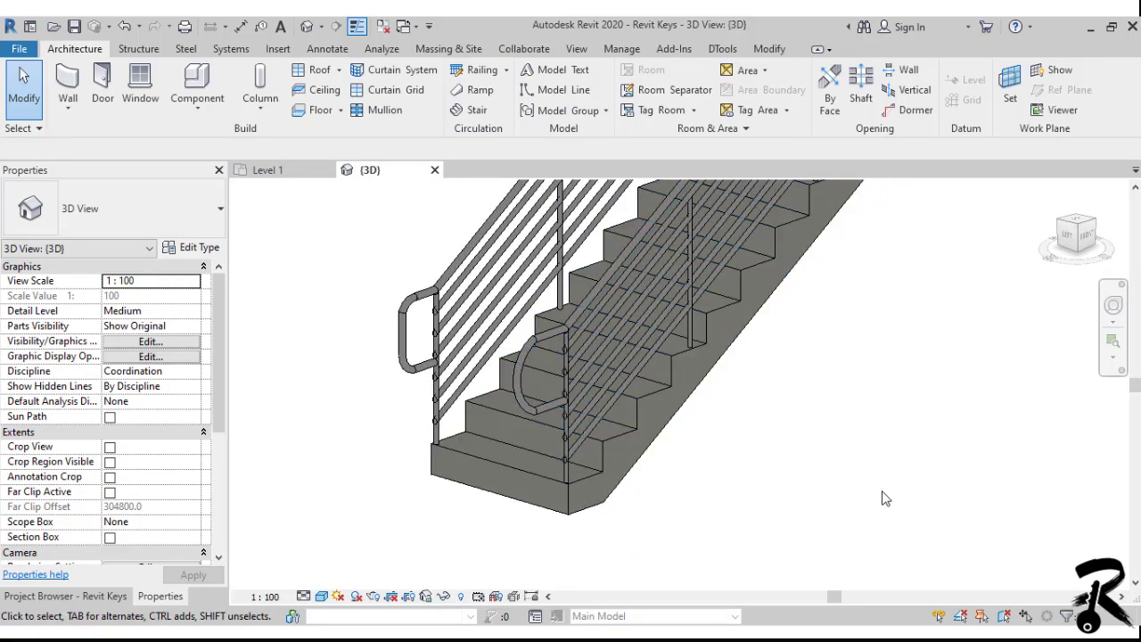
scroll(885, 498, down, 2)
middle_drag(906, 471, 823, 511)
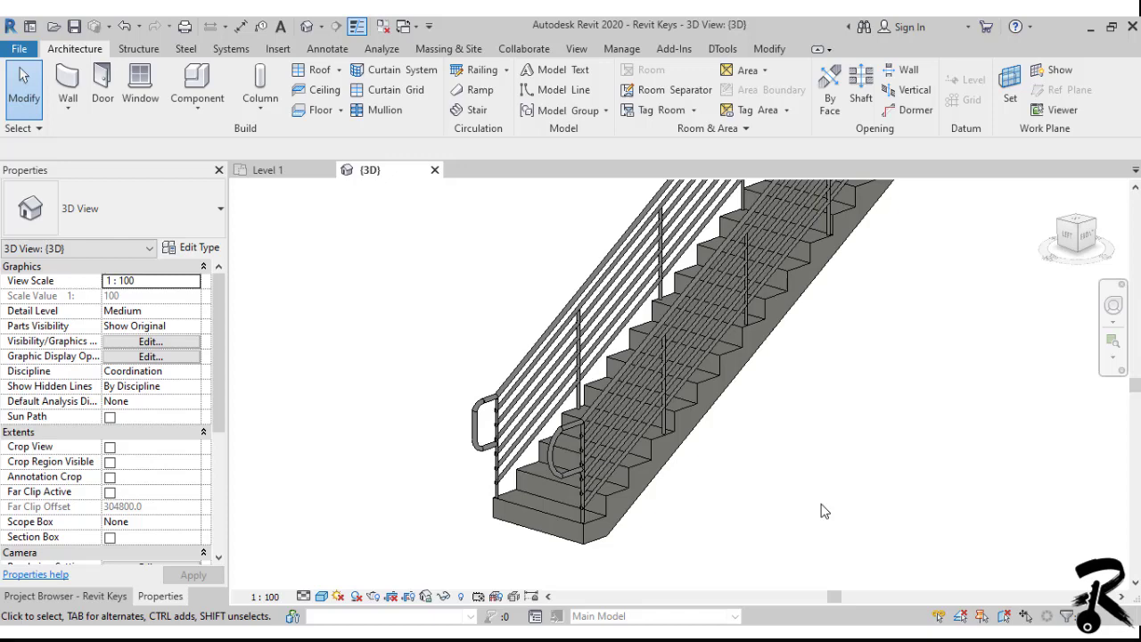